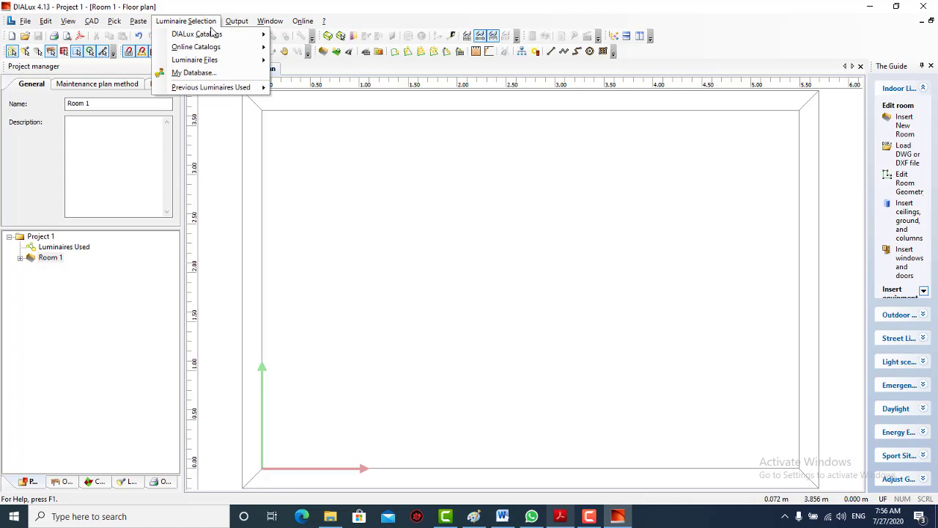
- Open the Philips Lighting luminaire catalogue from the DIALux catalogues
mouse_move(219, 36)
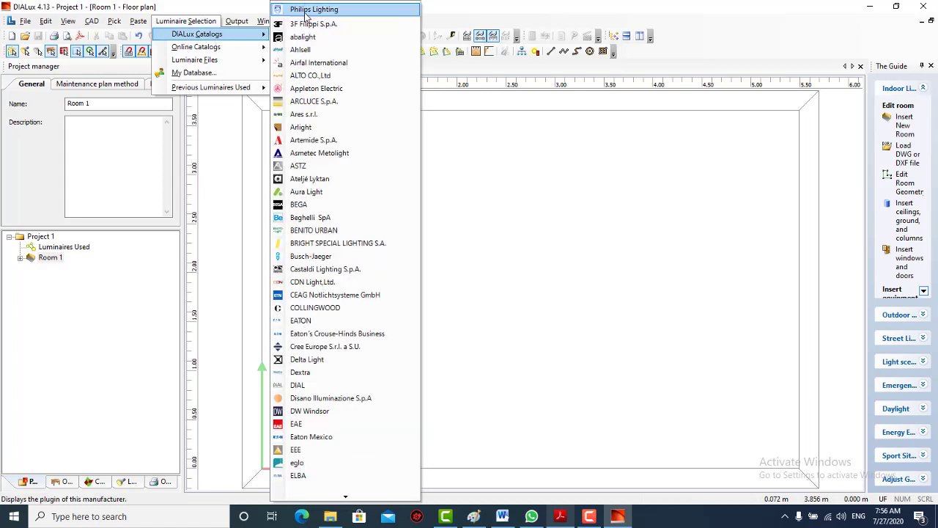
left_click(441, 149)
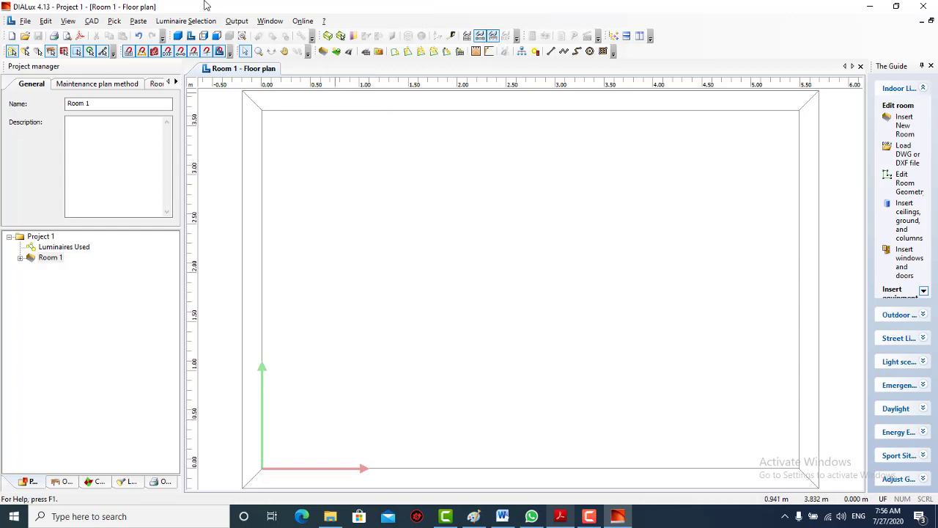
left_click(187, 21)
mouse_move(243, 35)
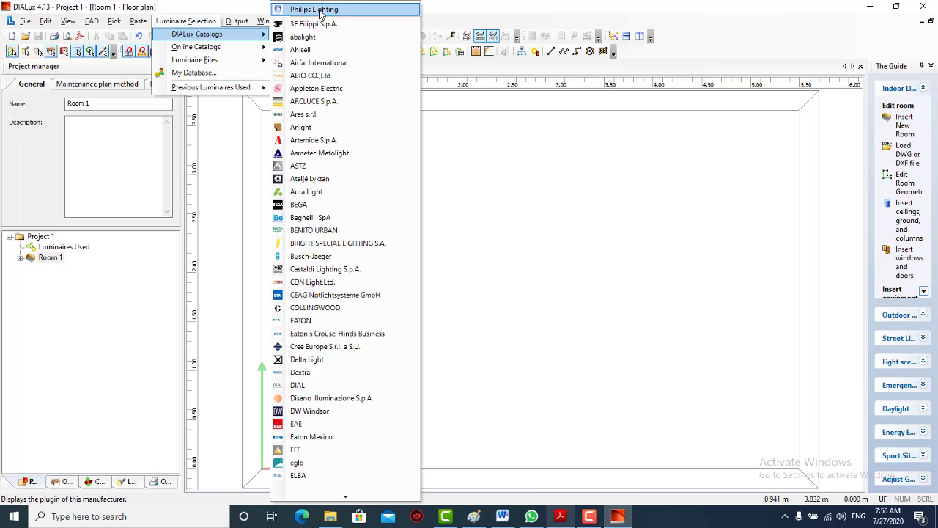
left_click(320, 14)
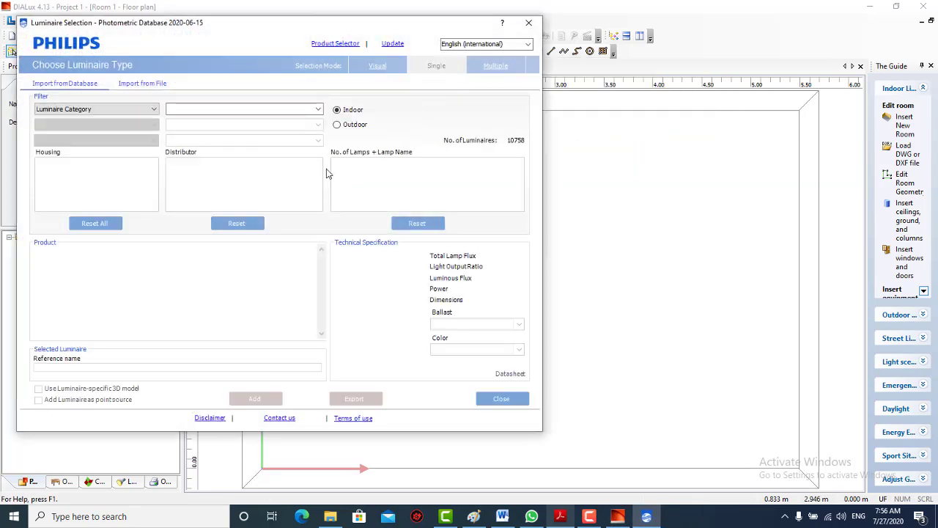
- Filter the indoor luminaires by the Surface mounted luminaire category
left_click(140, 110)
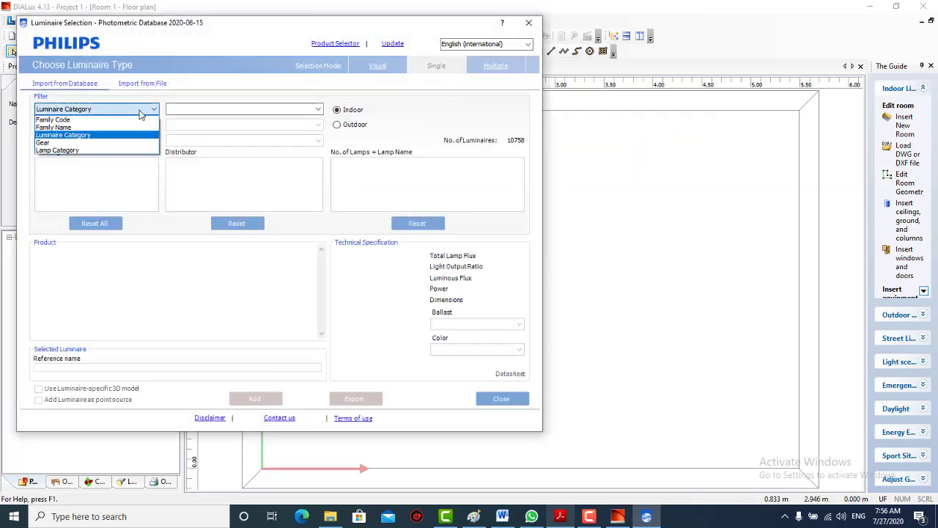
left_click(139, 110)
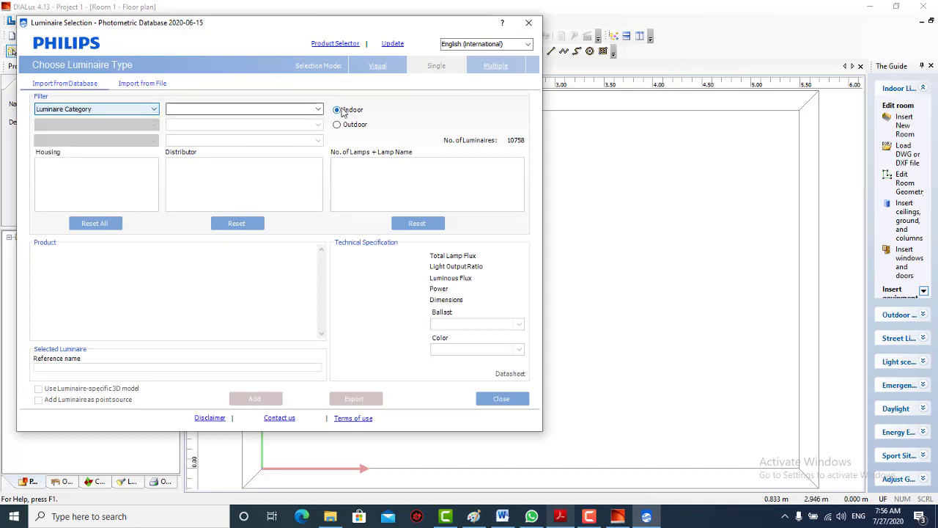
left_click(318, 109)
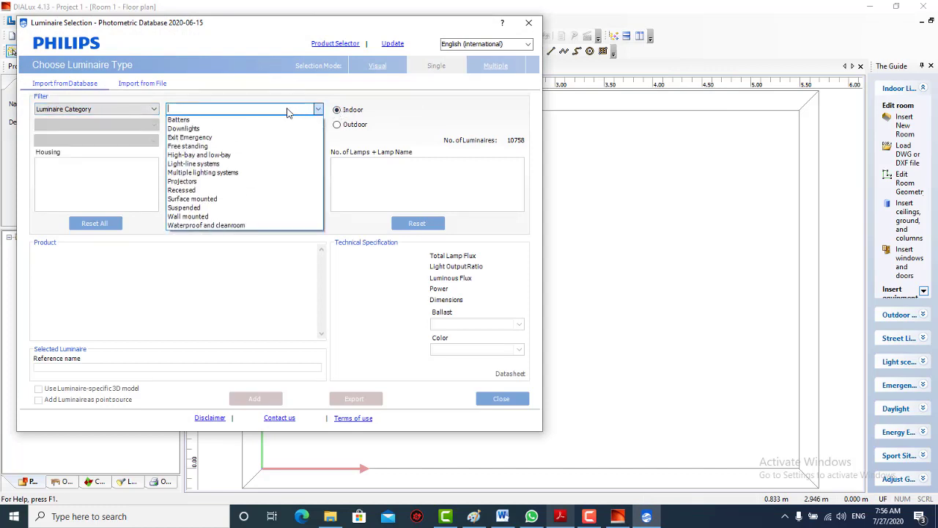
left_click(198, 199)
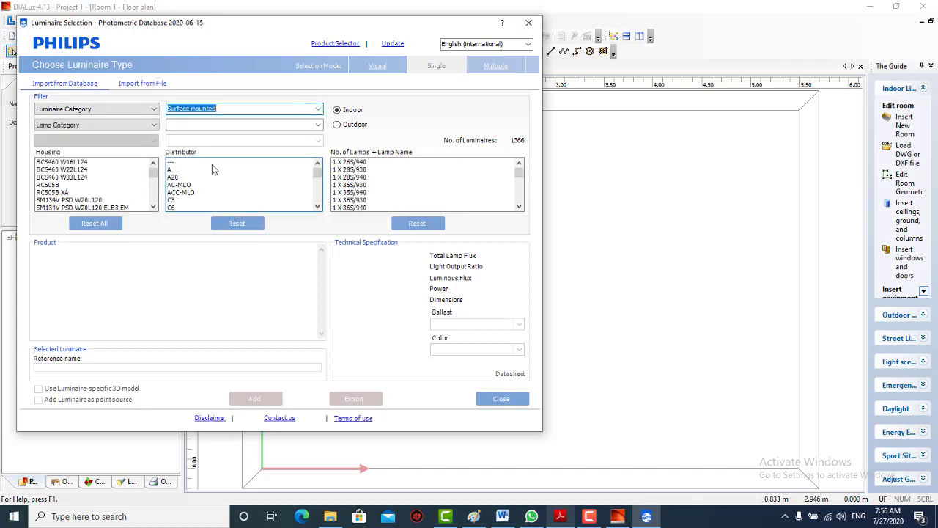
- Filter the lamp category to LED Module, system flux 3500 lm, and choose housing SM340C SRD L1500 SWZU with distributor PCS
left_click(144, 126)
left_click(144, 126)
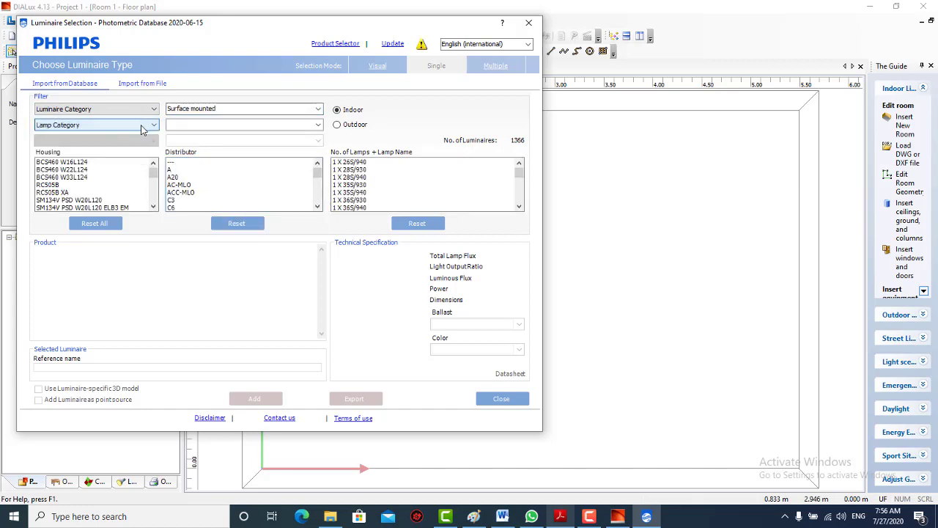
left_click(318, 127)
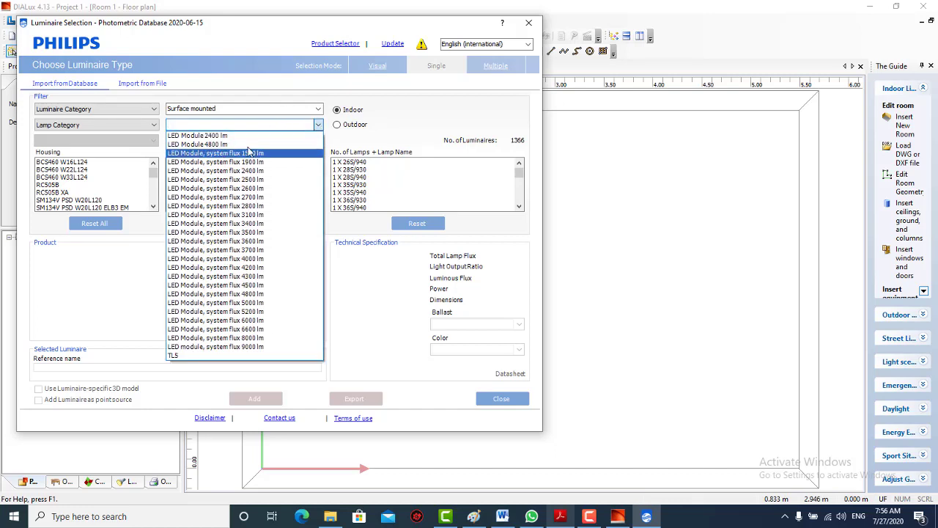
left_click(247, 232)
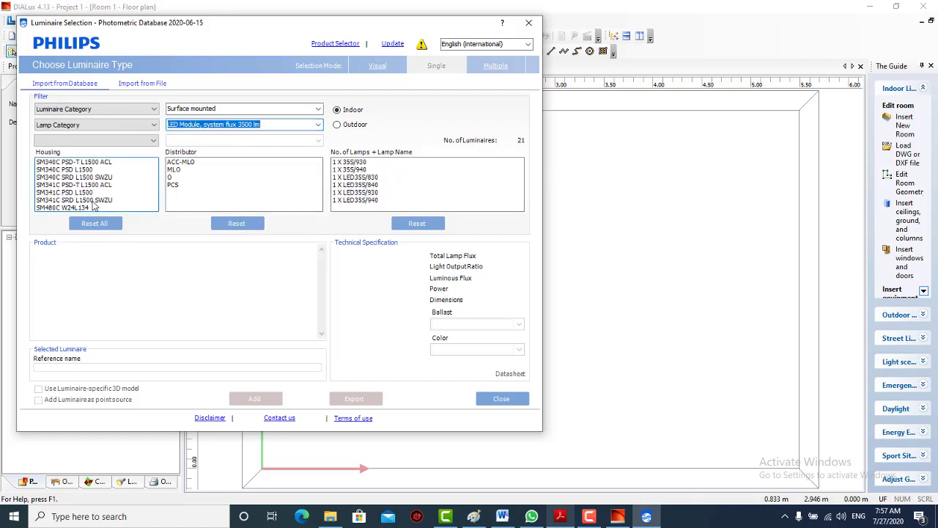
left_click(84, 178)
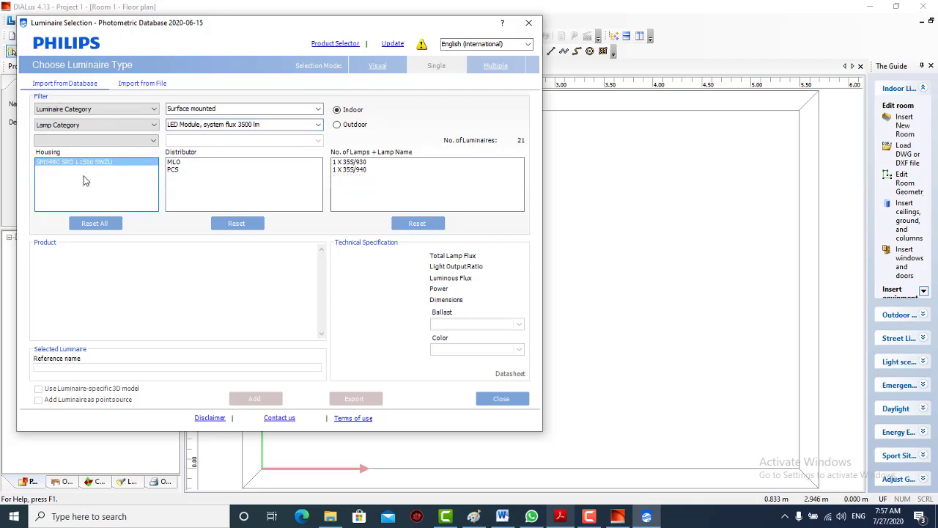
left_click(173, 170)
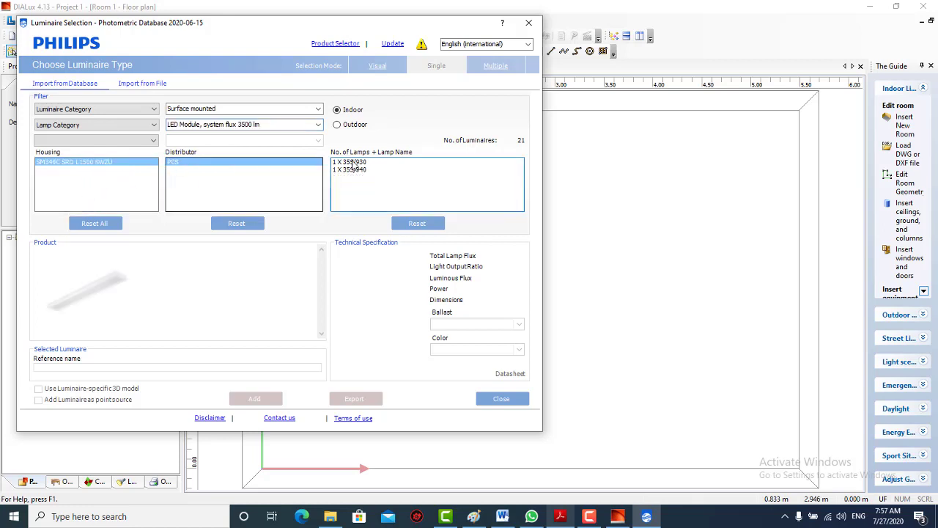
- Add the 3400 lm system flux luminaire with housing SM461V W57L57 and lamp 1 X LED34S/840 to the project
left_click(317, 125)
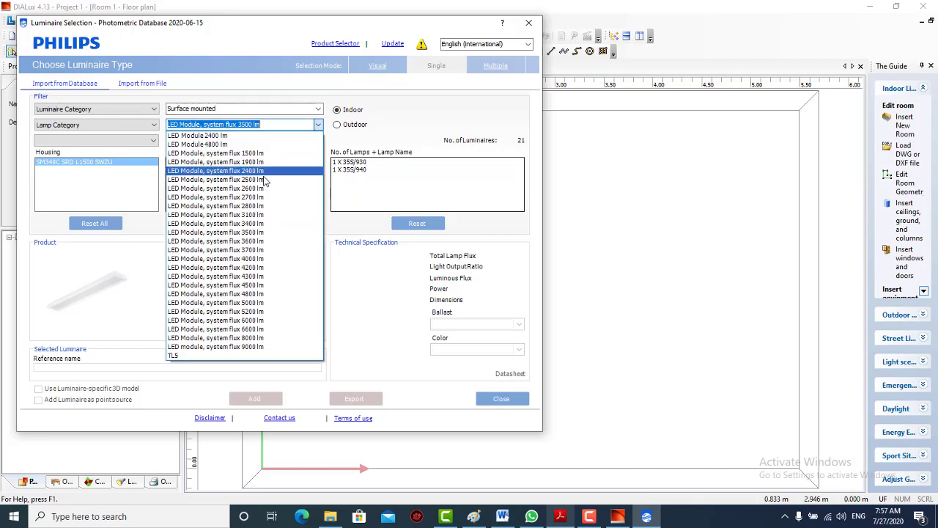
left_click(240, 223)
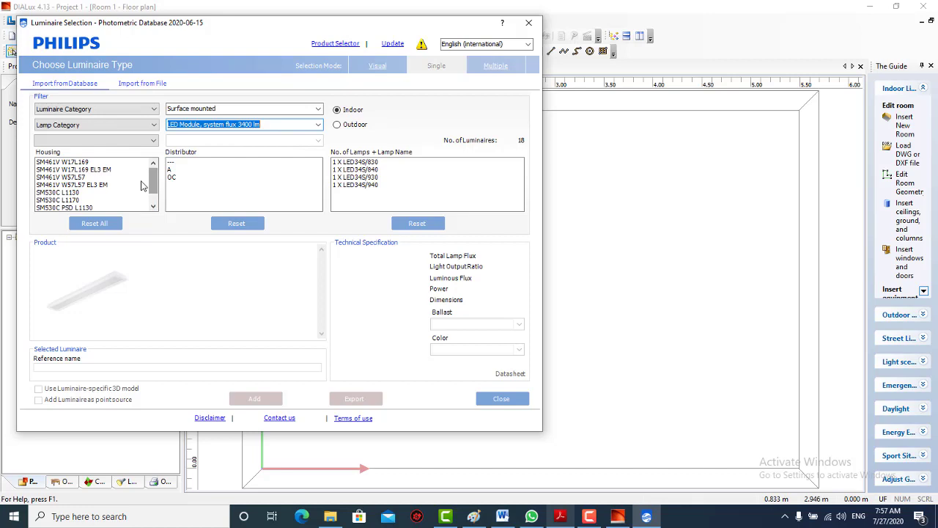
left_click(67, 177)
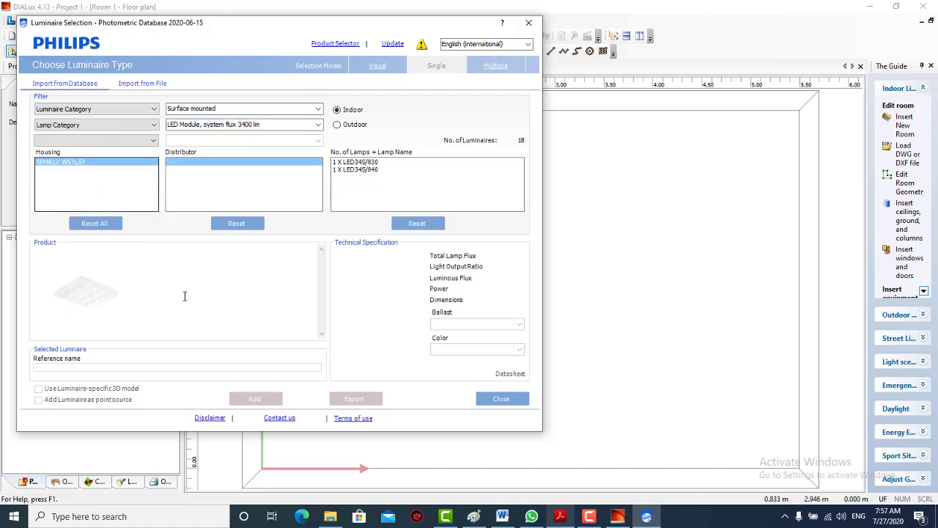
left_click(370, 170)
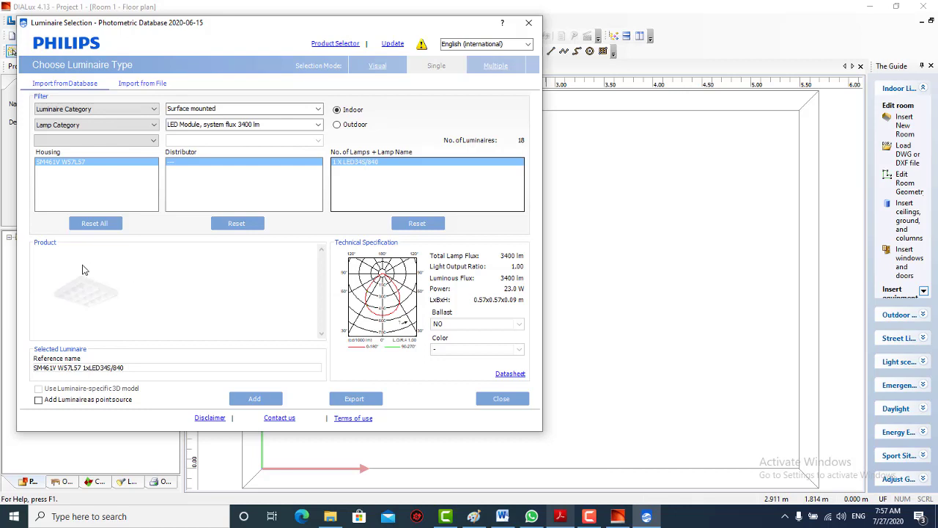
left_click(253, 398)
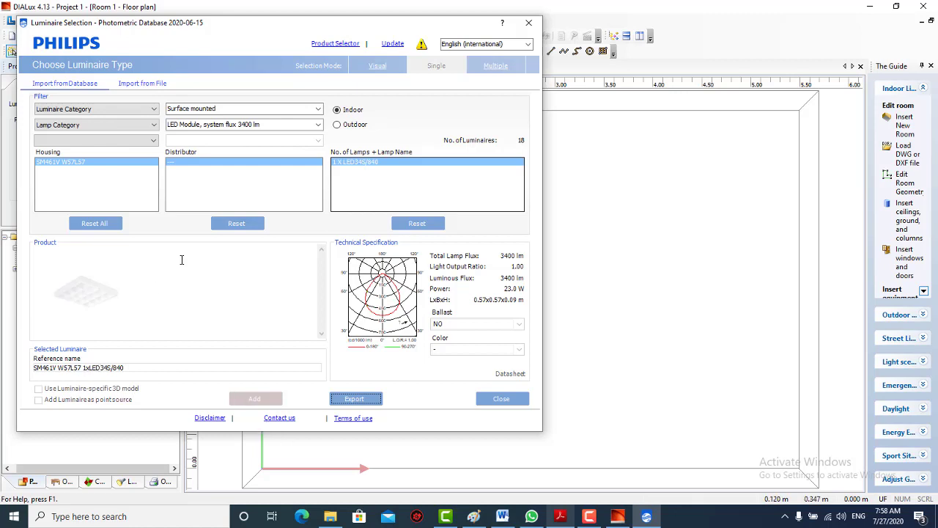
- Keep the Surface mounted category and switch the lamp category to LED Module, system flux 2400 lm
left_click(91, 368)
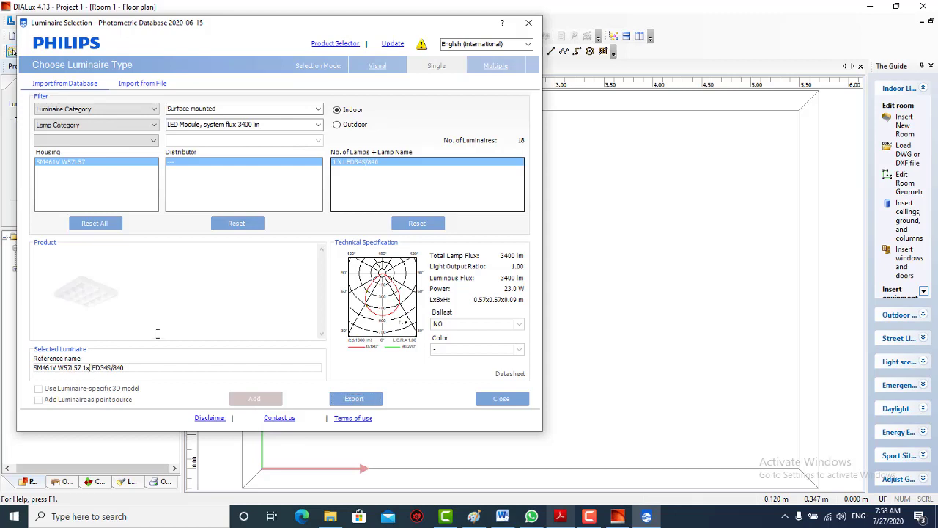
left_click(319, 110)
left_click(318, 110)
left_click(319, 124)
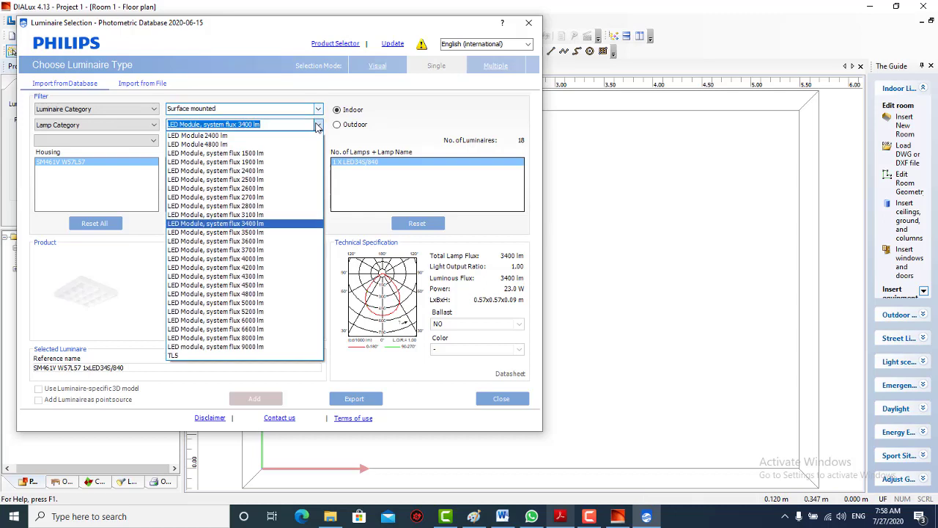
left_click(266, 171)
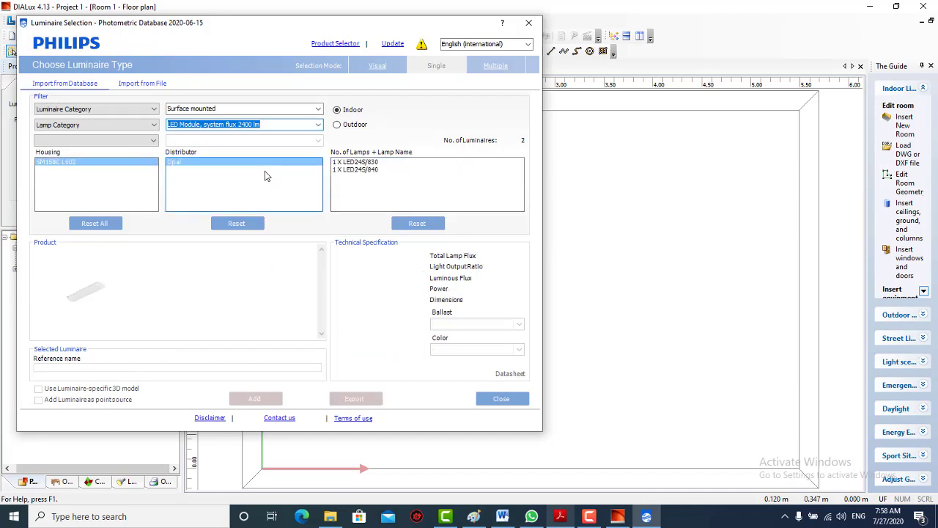
- Choose the 2700 lm system flux luminaire with housing SM134V PSD W60L60, distributor NOC and lamp 1 X LED27S/840
left_click(318, 126)
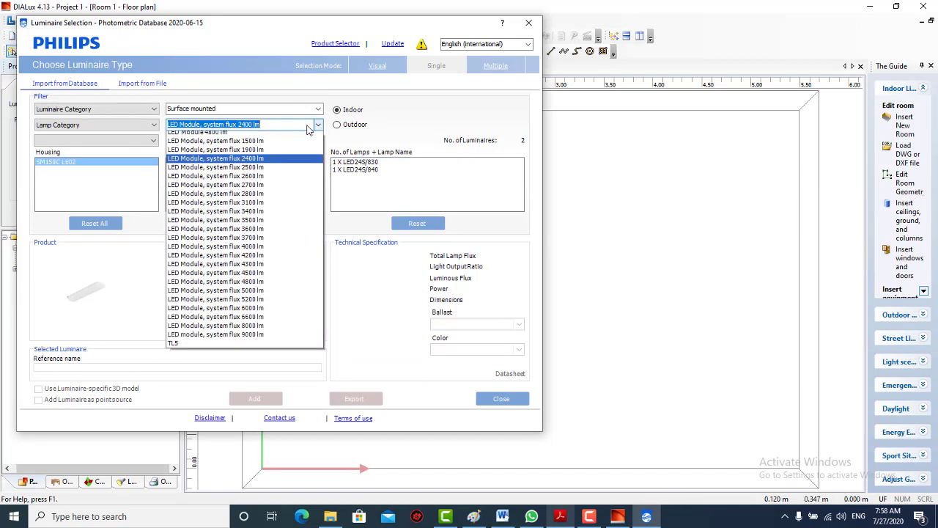
left_click(240, 198)
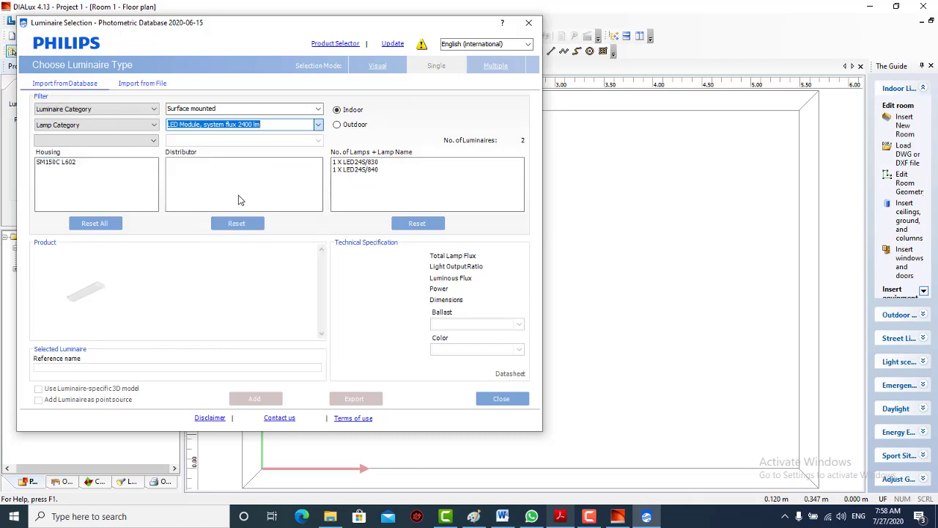
left_click(88, 178)
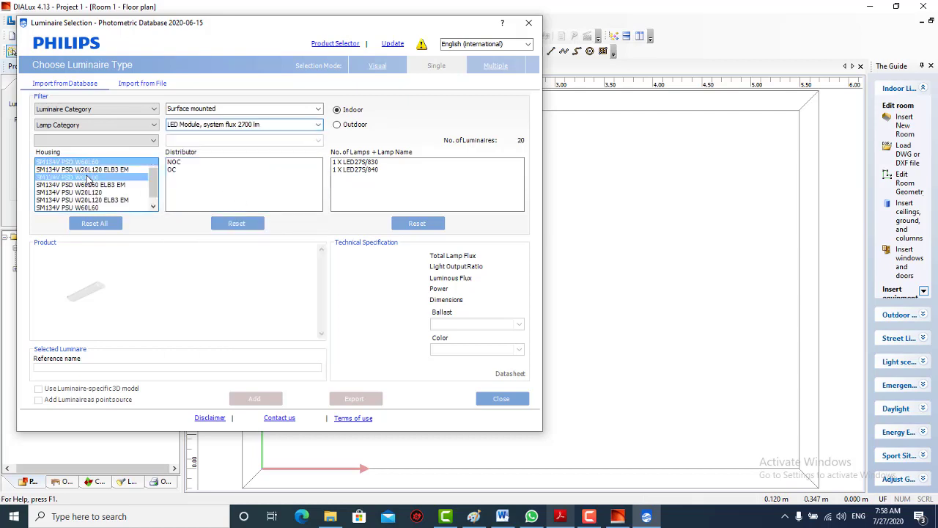
left_click(204, 163)
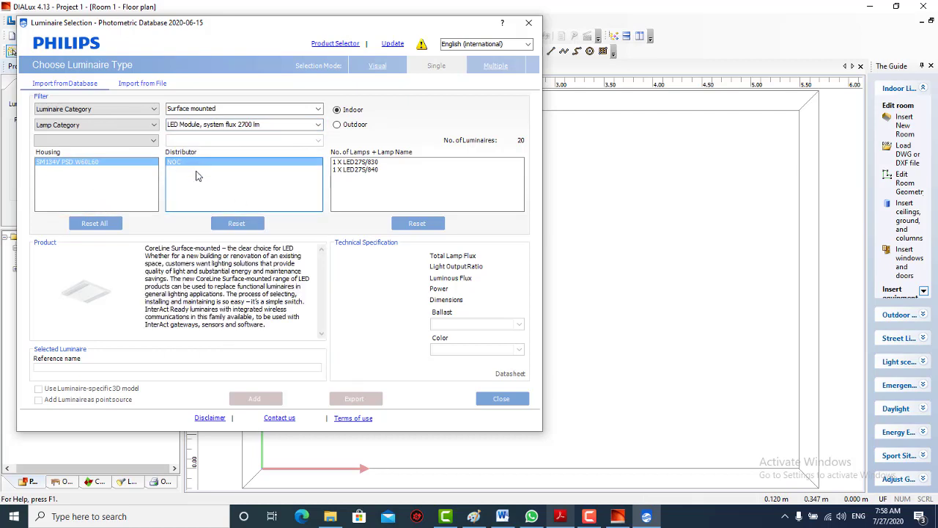
left_click(373, 170)
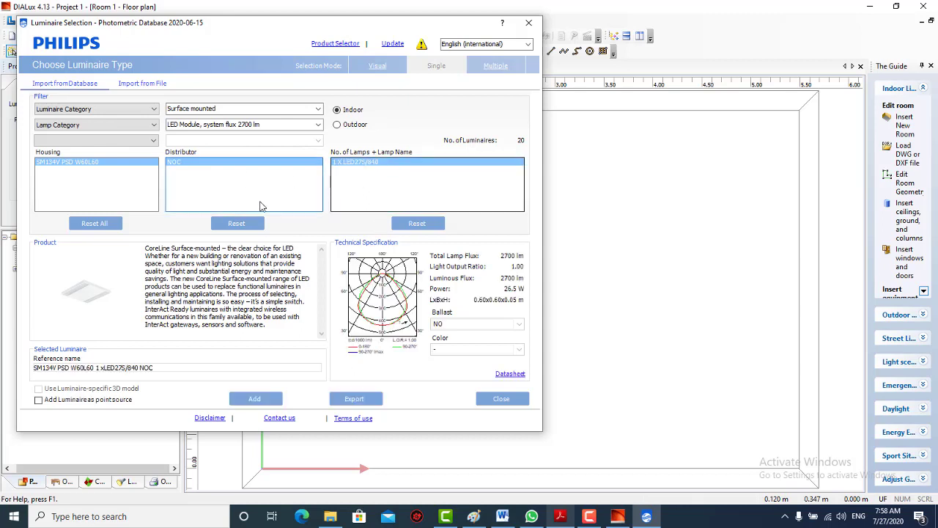
- Reset and reselect the lamp 1 X LED27S/840, and change the SM134V PSD W60L60 luminaire's distributor to OC
left_click(414, 222)
left_click(376, 170)
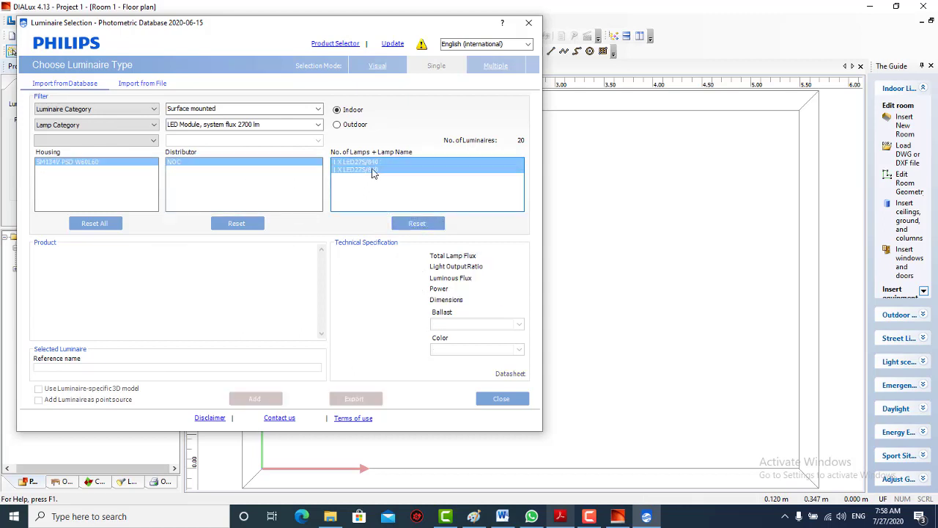
left_click(238, 223)
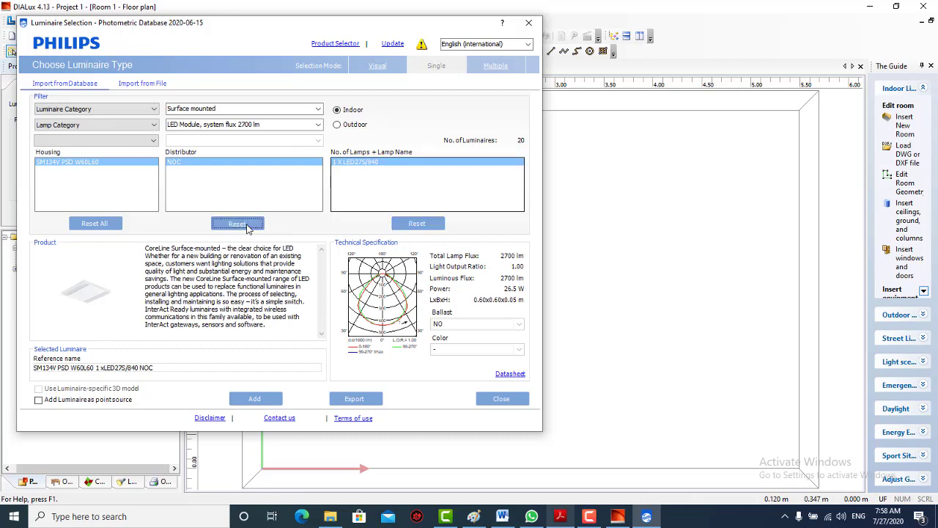
left_click(174, 170)
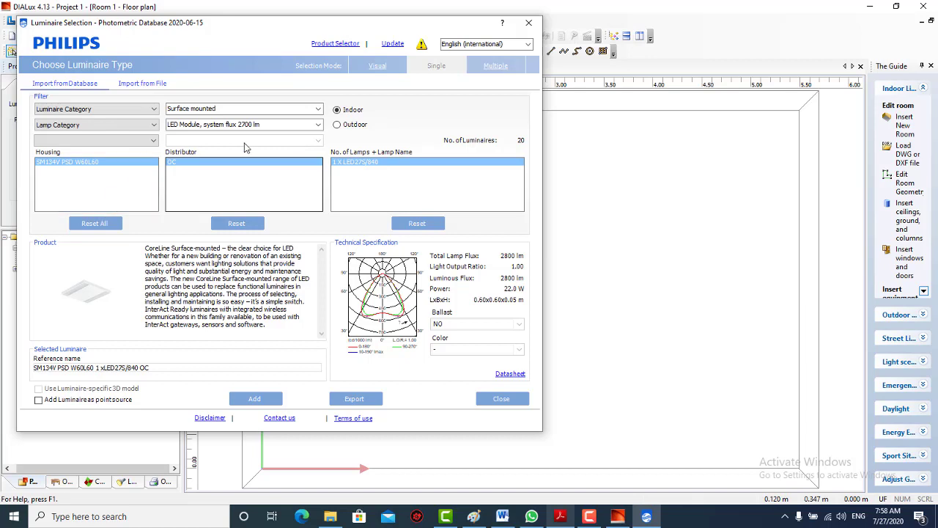
- Reapply the 2700 lm system flux filter and choose housing SM134V PSD W60L60 ELB3 EM with distributor NOC
left_click(318, 125)
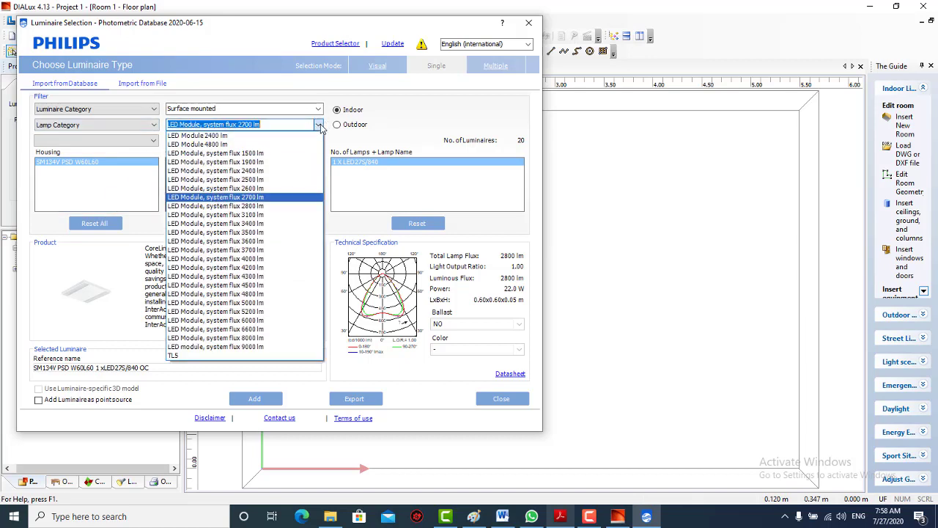
left_click(264, 198)
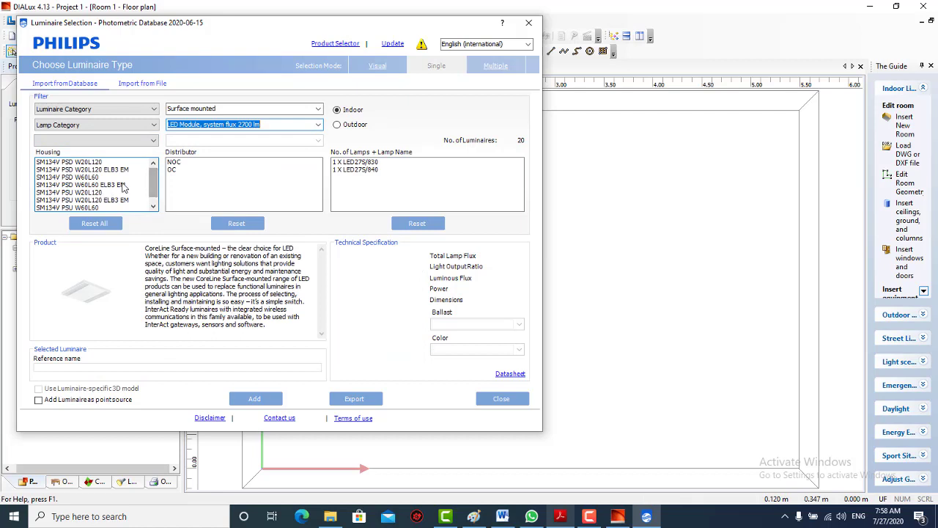
left_click(121, 184)
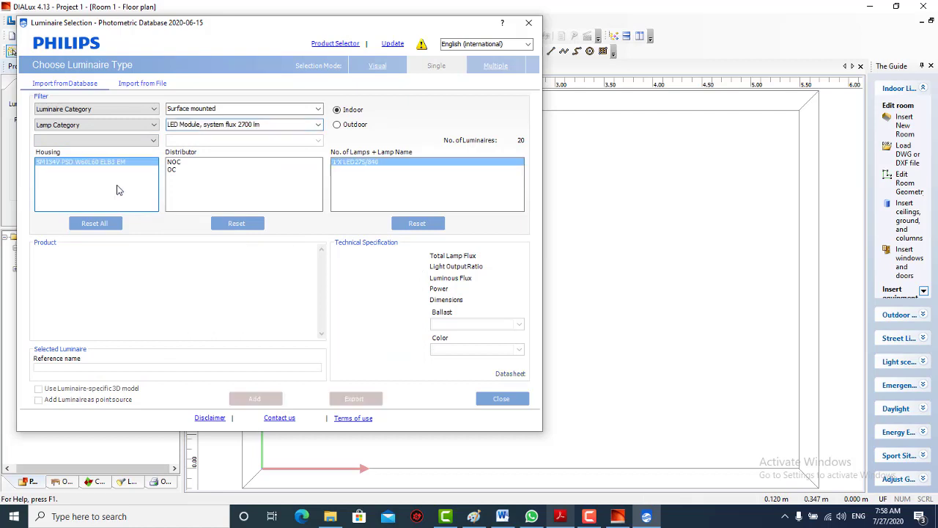
left_click(236, 163)
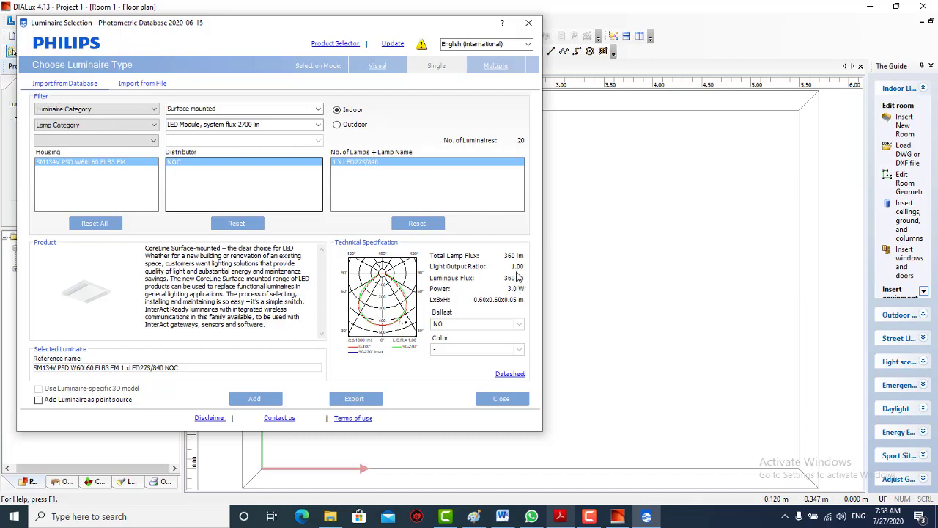
- Switch the lamp category of the surface-mounted luminaires to LED Module, system flux 2800 lm
left_click(319, 125)
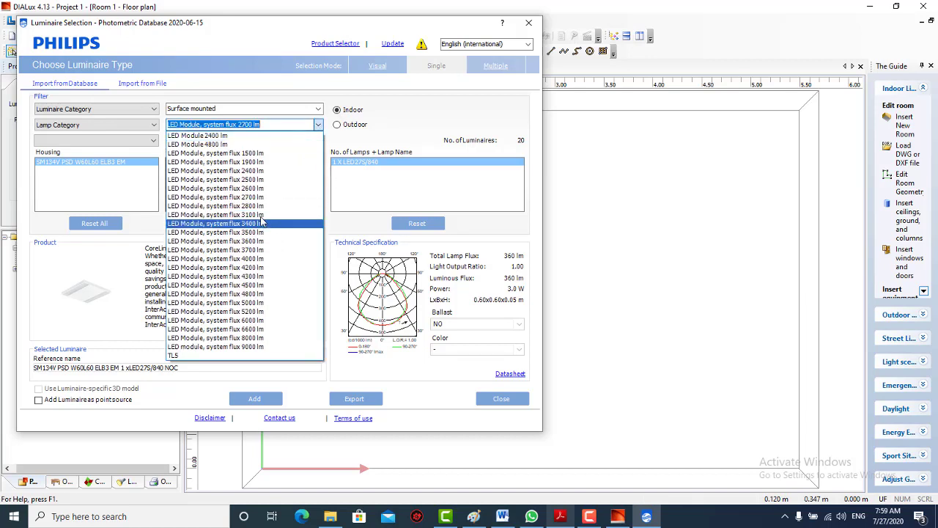
left_click(249, 170)
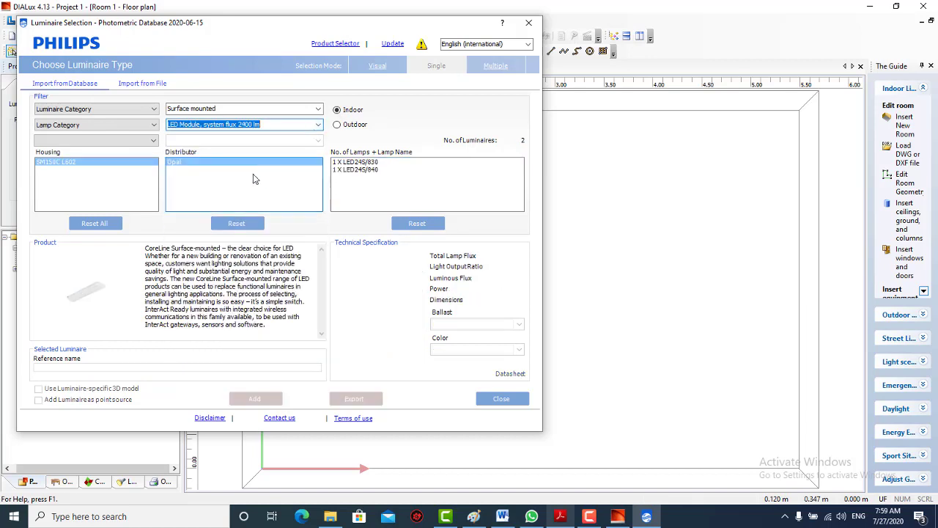
left_click(319, 125)
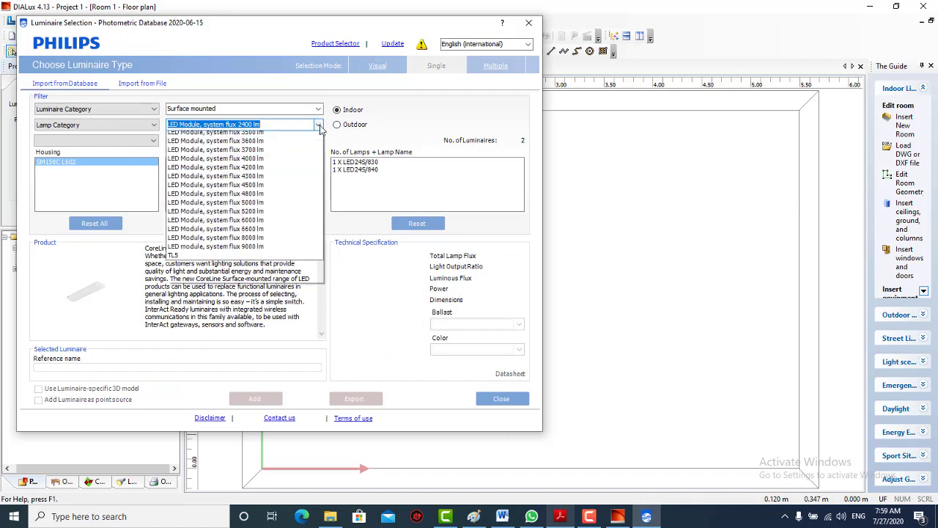
left_click(262, 206)
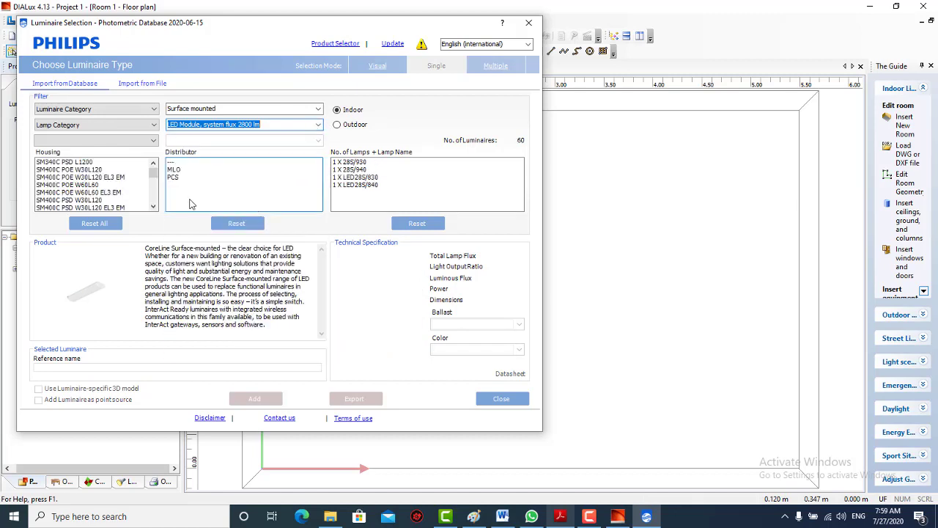
- Choose housing SM400C PSD W60L60 with lamp 1 X LED28S/840 and add this luminaire to the project
scroll(125, 183, "down", 3)
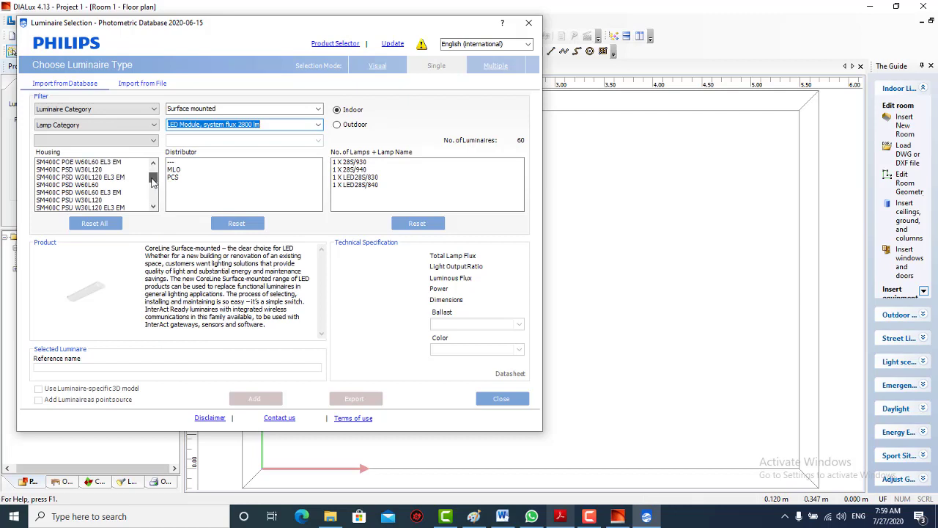
left_click(88, 170)
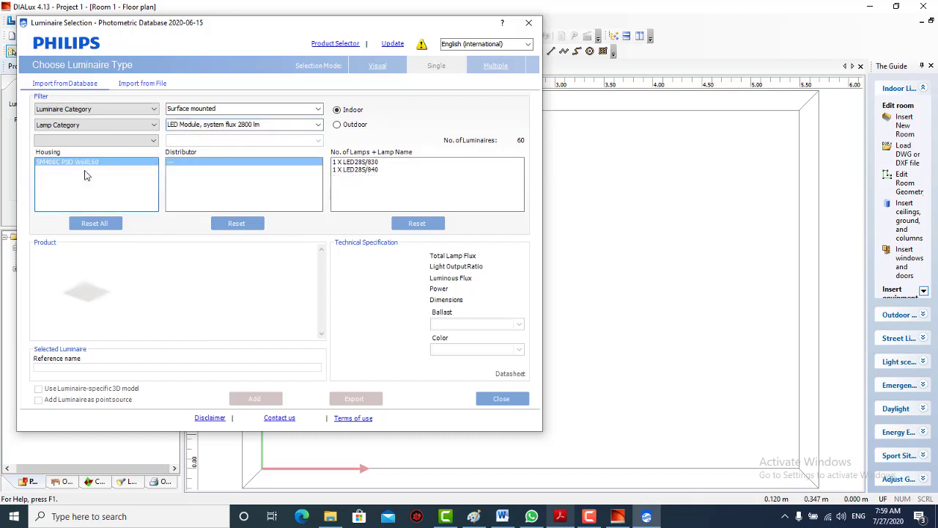
left_click(372, 170)
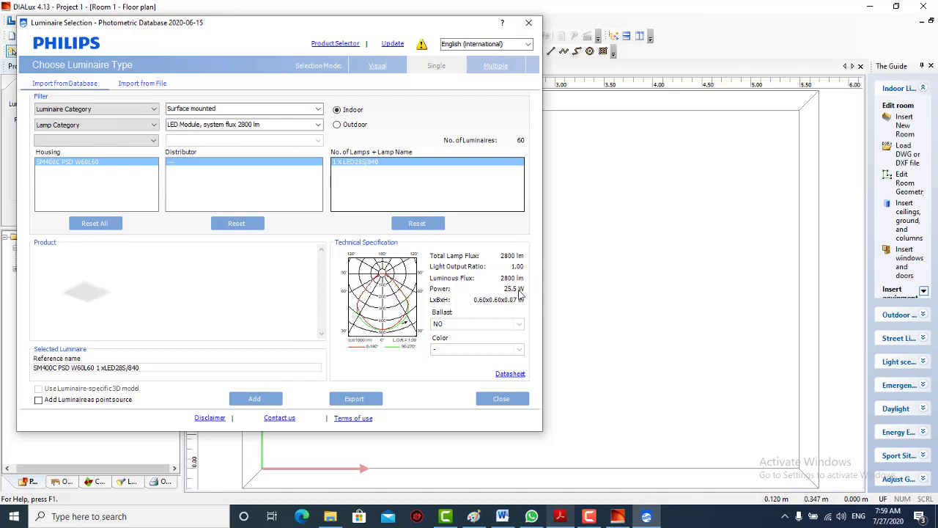
left_click(261, 400)
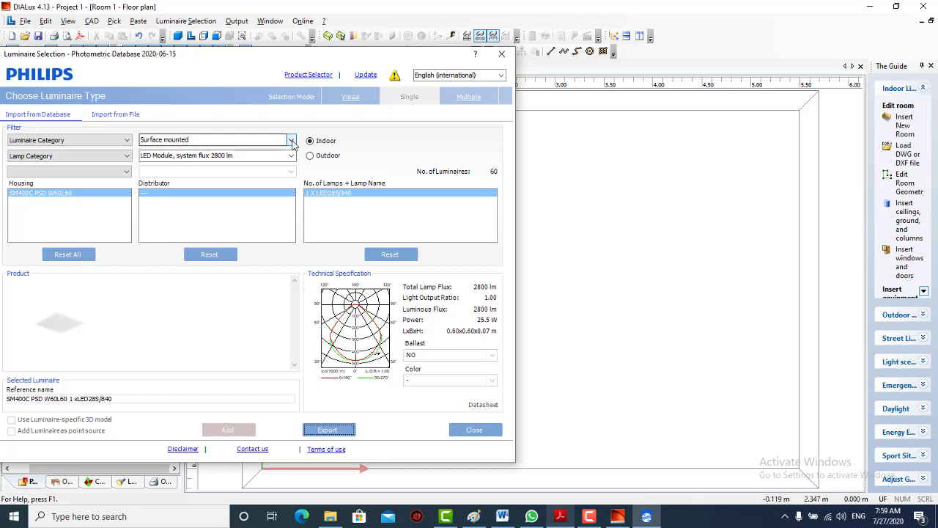
- Filter for Downlights with LED Module, system flux 3000 lm, and add the DN470B PSD-VLC-E P luminaire with lamp 1 X LED30S/840
left_click(291, 140)
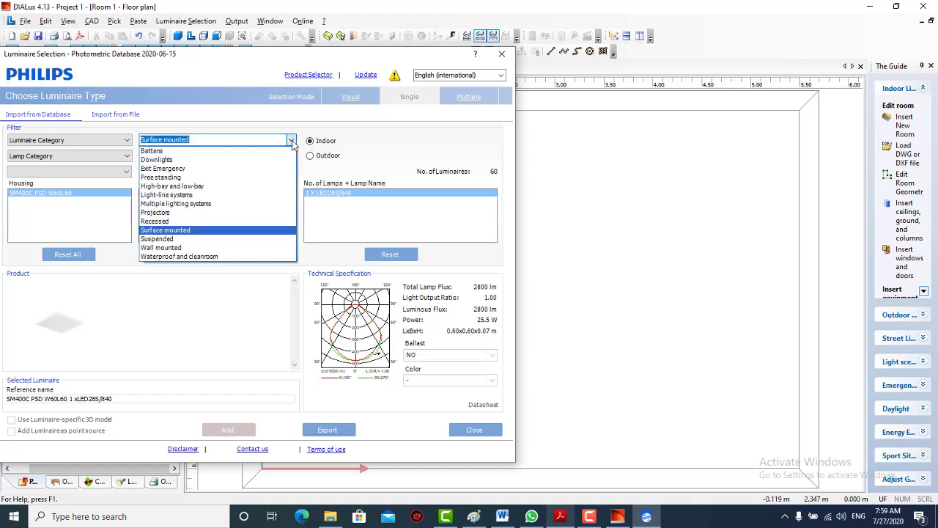
left_click(199, 160)
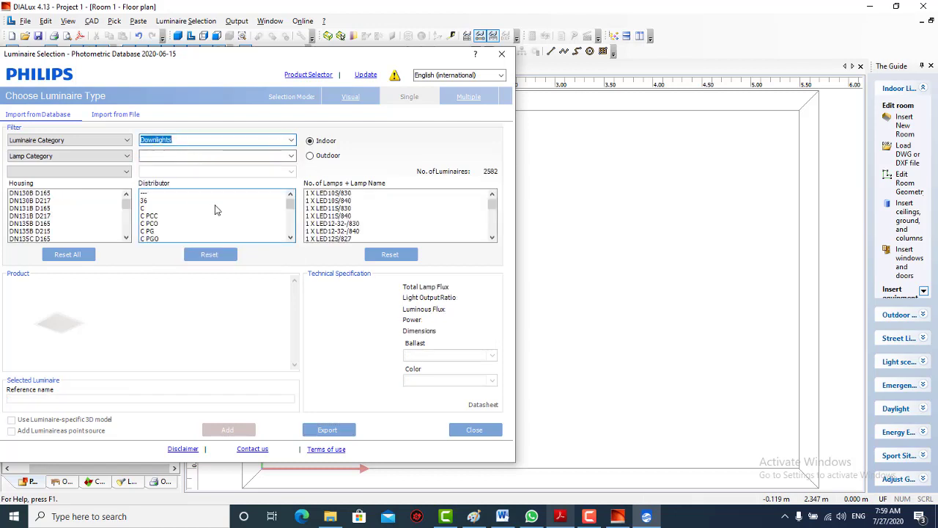
left_click(291, 156)
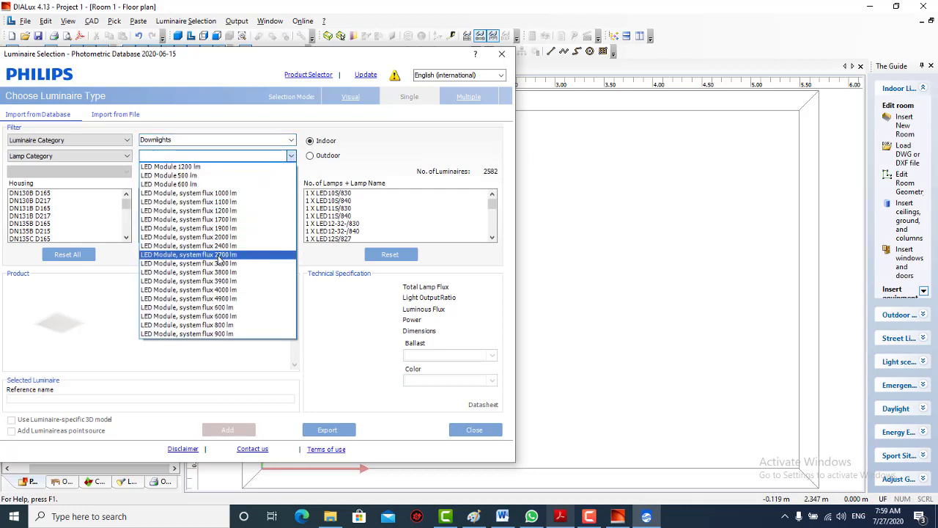
left_click(217, 263)
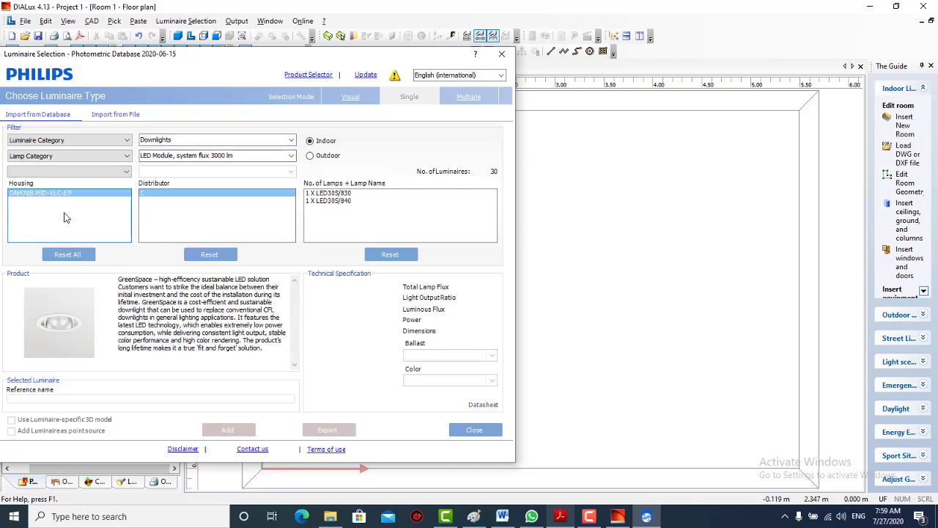
left_click(346, 201)
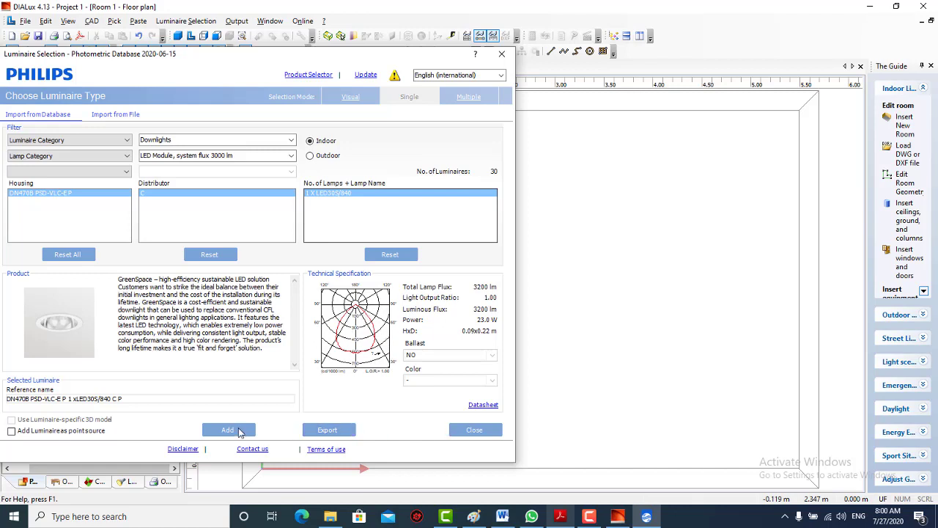
left_click(229, 431)
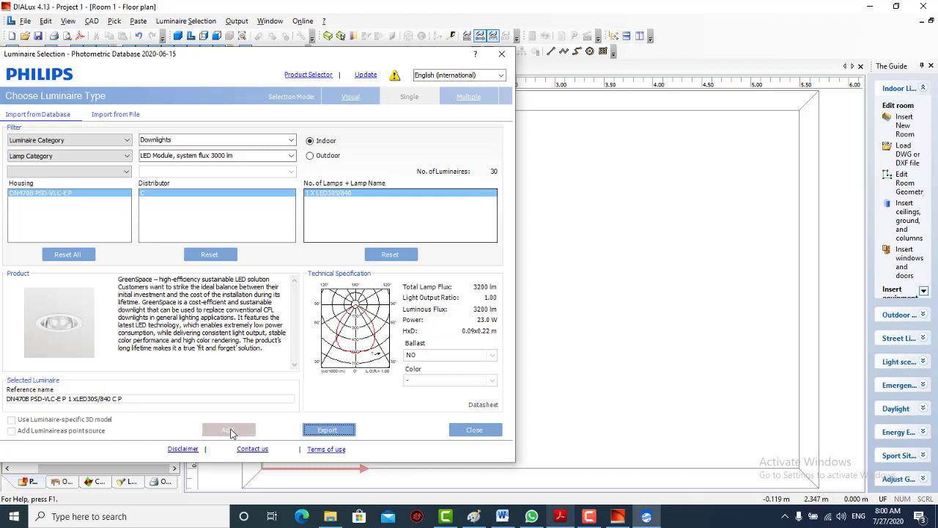
- Add the 2000 lm system flux downlight DN135C D215 with lamp 1 X LED20S/840 and close the luminaire selection
left_click(291, 157)
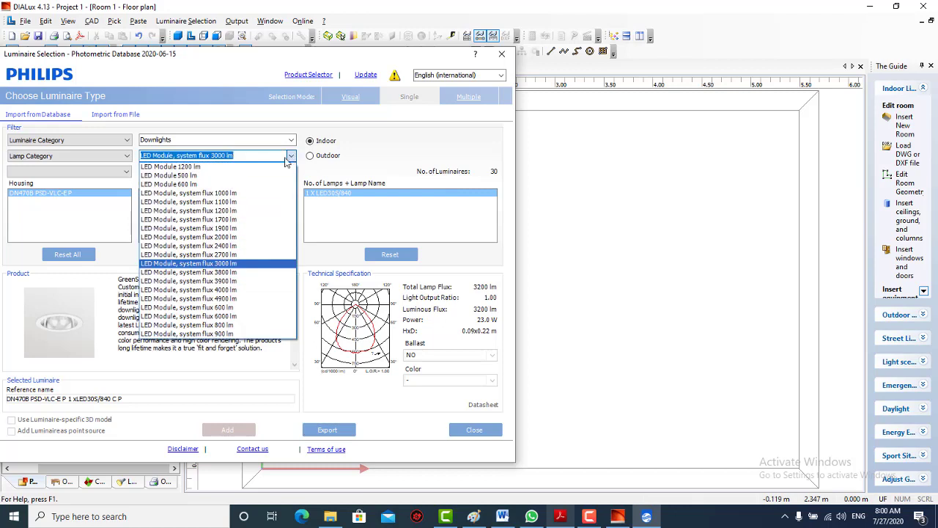
left_click(228, 237)
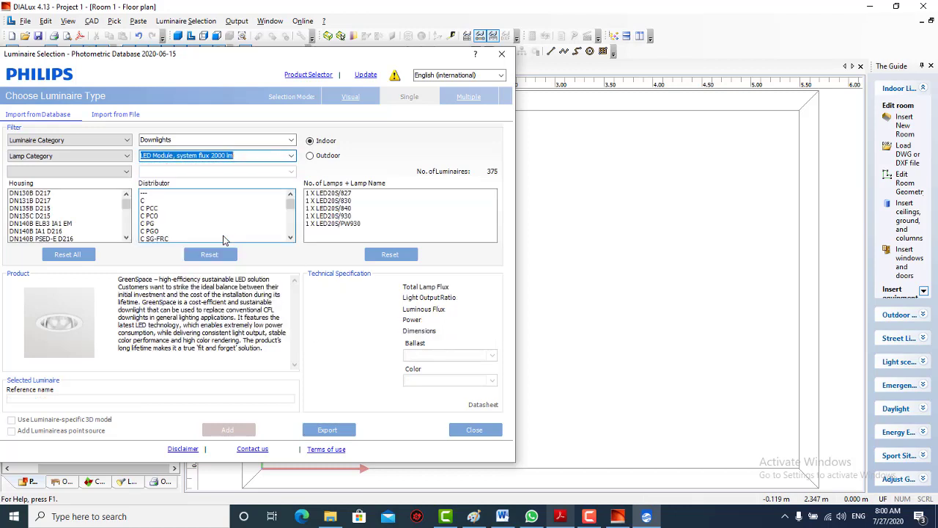
left_click(48, 216)
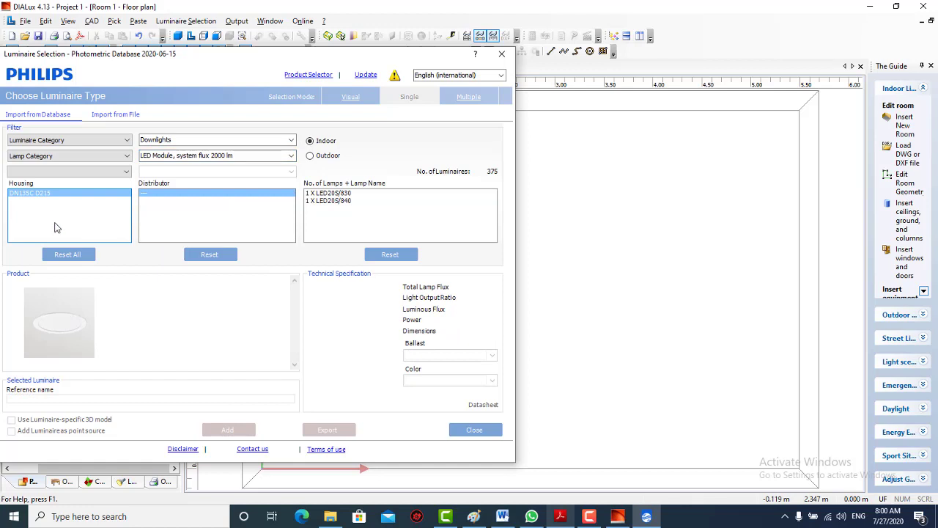
left_click(330, 202)
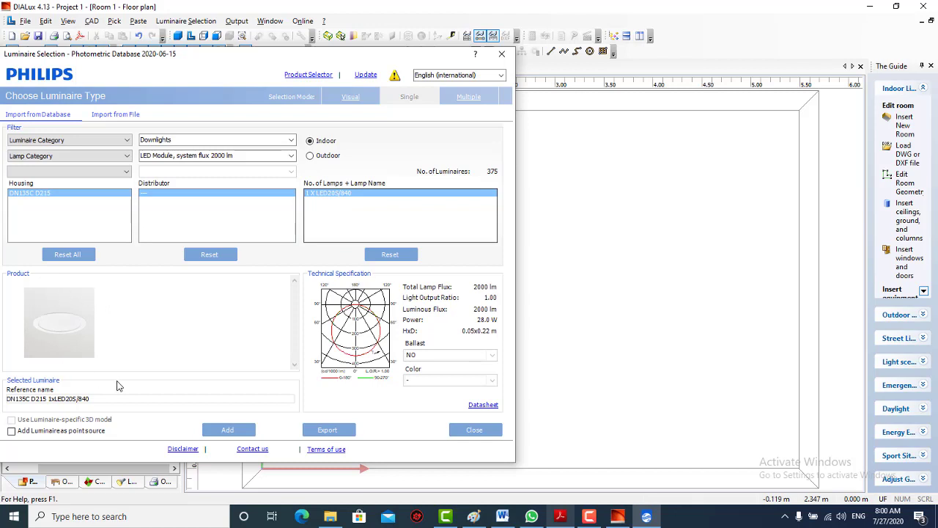
left_click(228, 431)
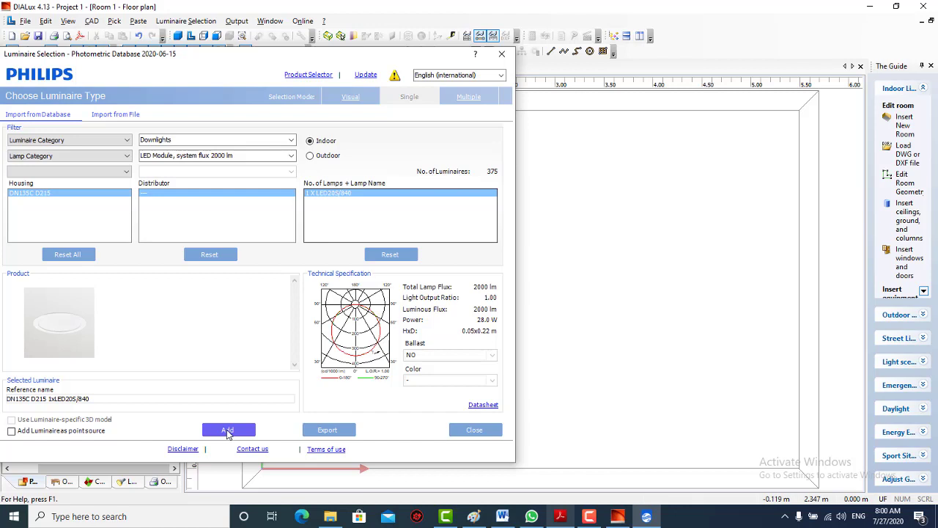
left_click(227, 431)
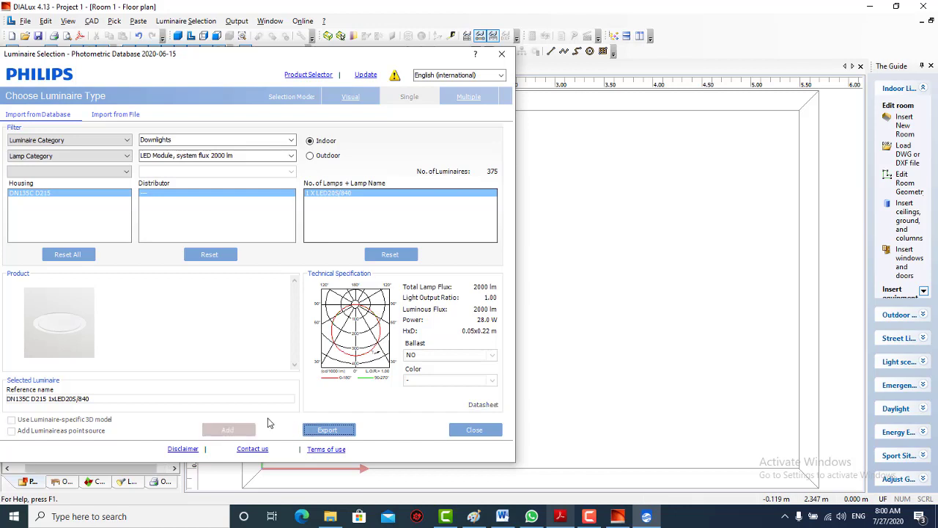
left_click(503, 55)
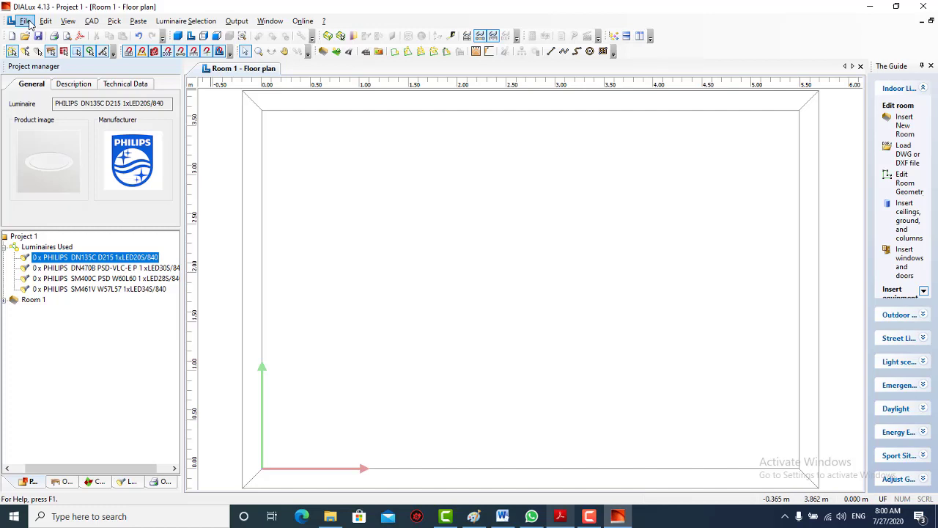
- Start the import of a DWG or DXF file and advance the wizard to the file selection
left_click(27, 21)
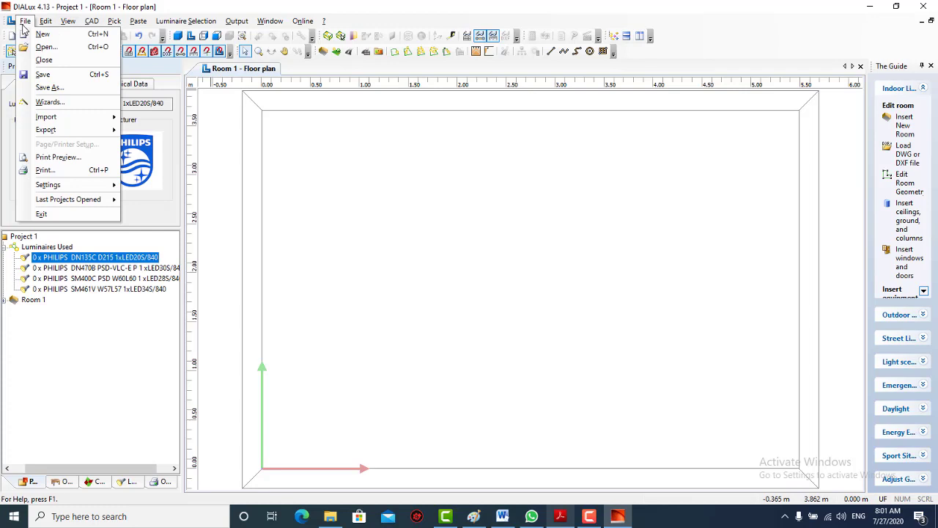
mouse_move(87, 120)
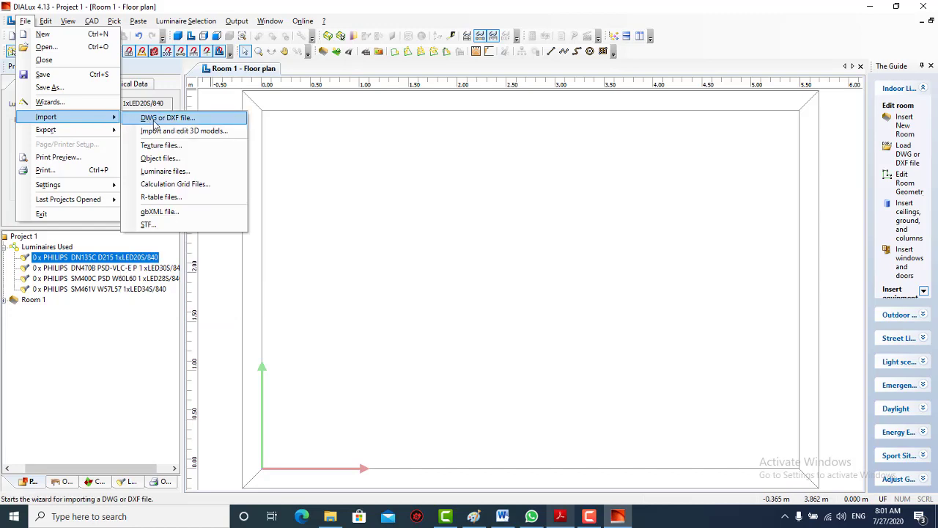
left_click(209, 118)
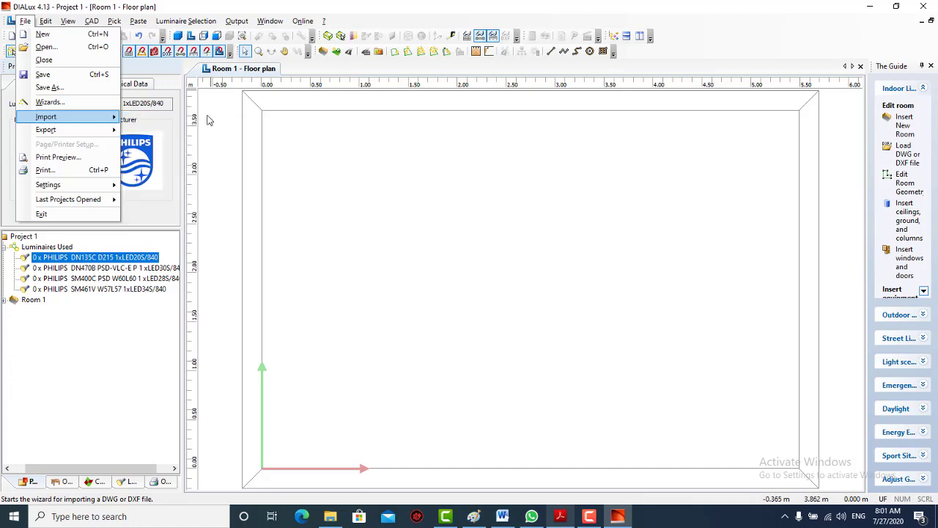
left_click(536, 354)
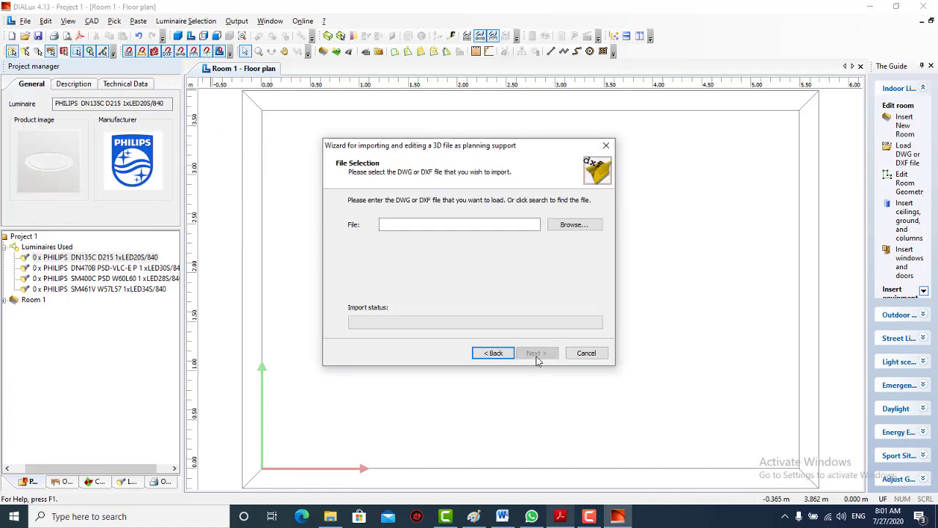
- Load the drawing "for daluix 2007 - Copy" from the كورس جامعة حلوان course folder on Local Disk (F:) as the import file
left_click(569, 227)
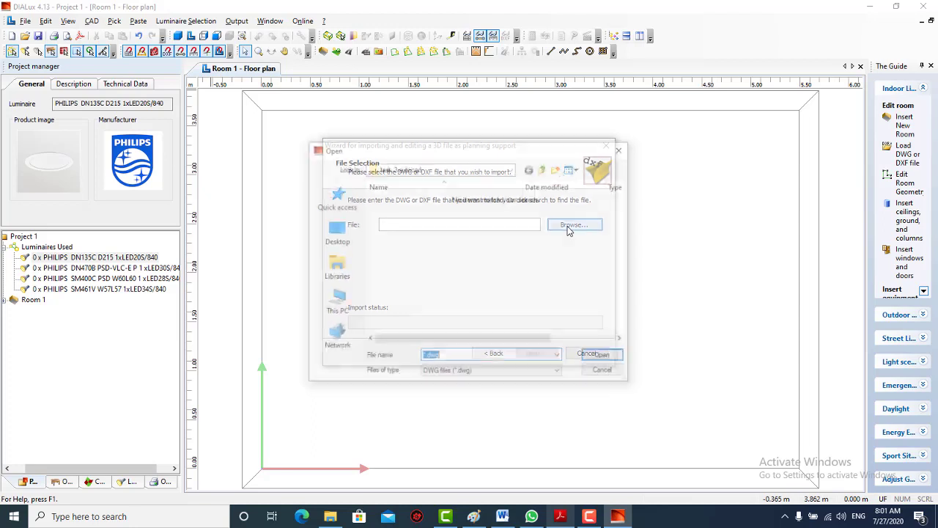
left_click(335, 302)
scroll(483, 293, "down", 3)
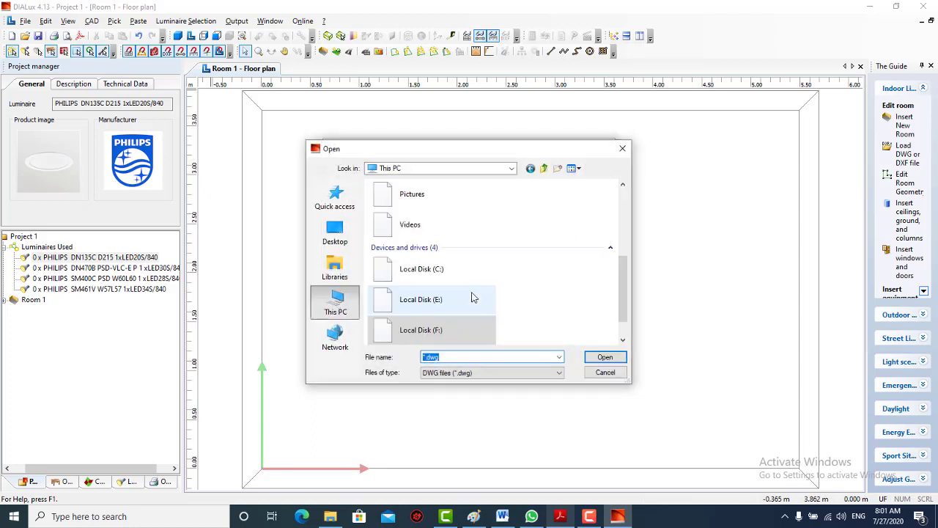
double_click(433, 326)
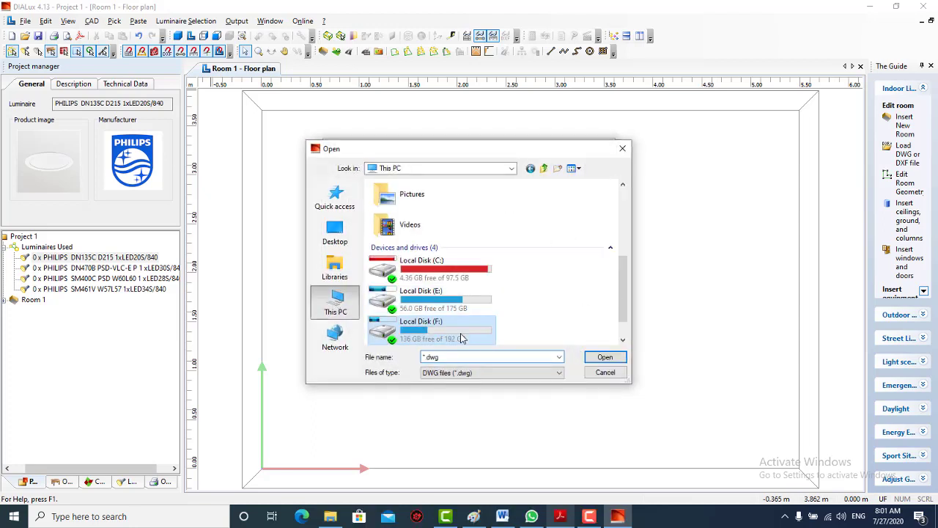
scroll(542, 301, "down", 4)
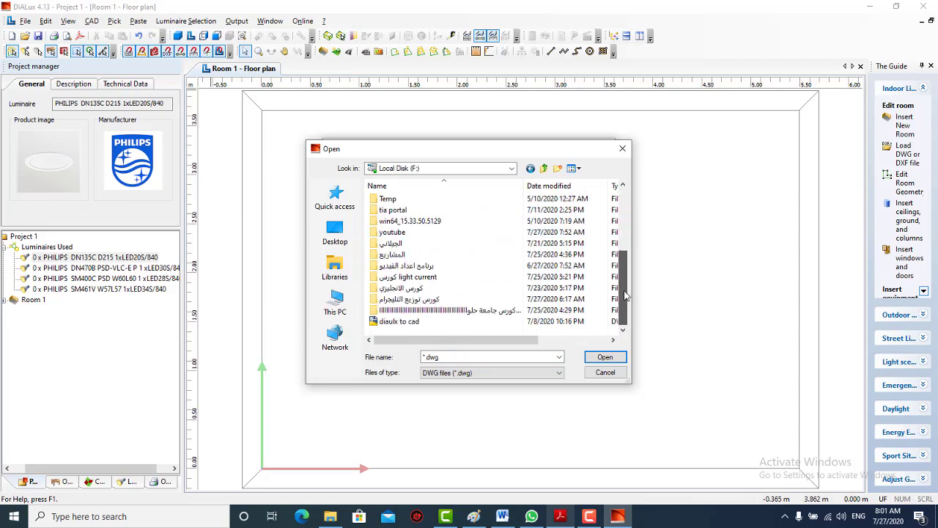
double_click(533, 310)
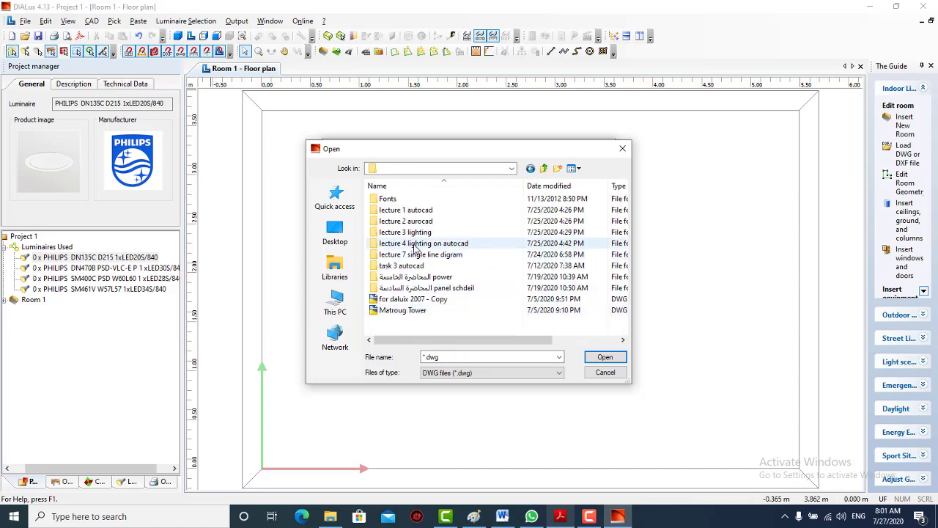
left_click(404, 303)
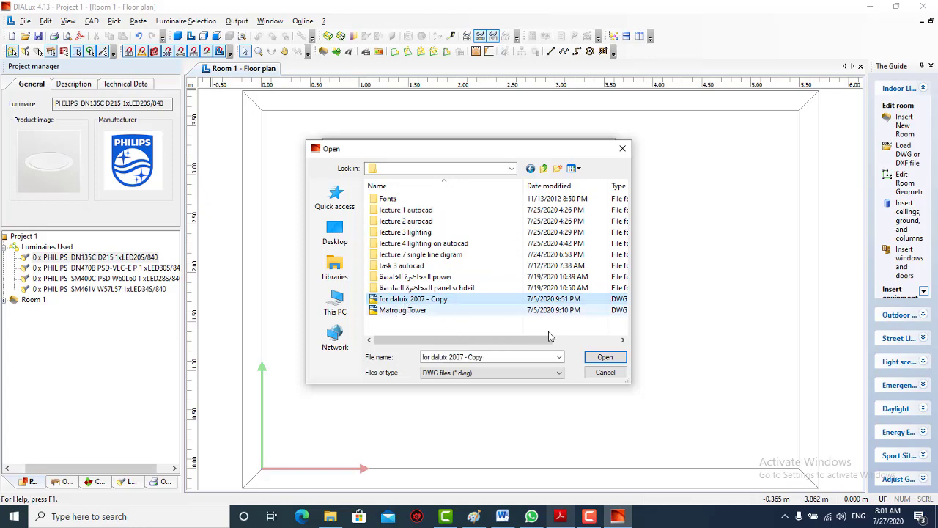
left_click(603, 357)
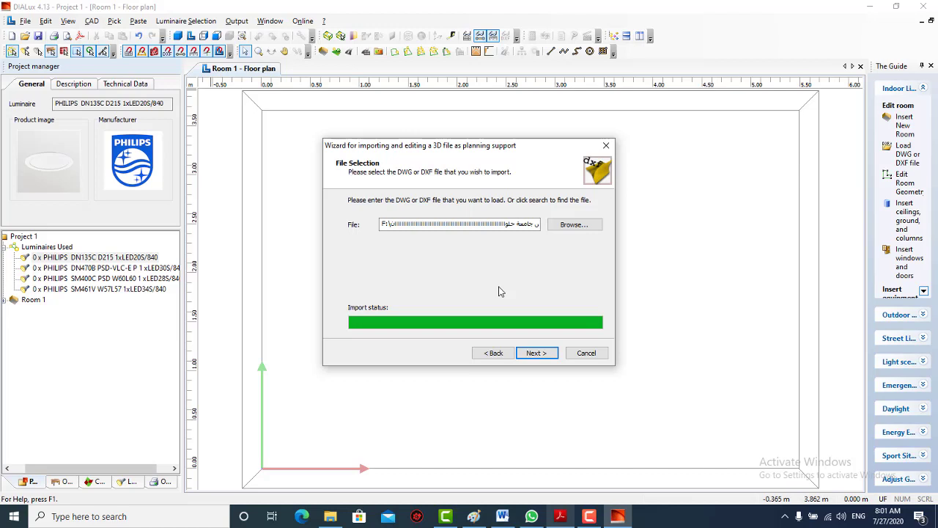
- Keep Metres as the measurement unit of the imported drawing and advance to the planning origin settings
left_click(534, 354)
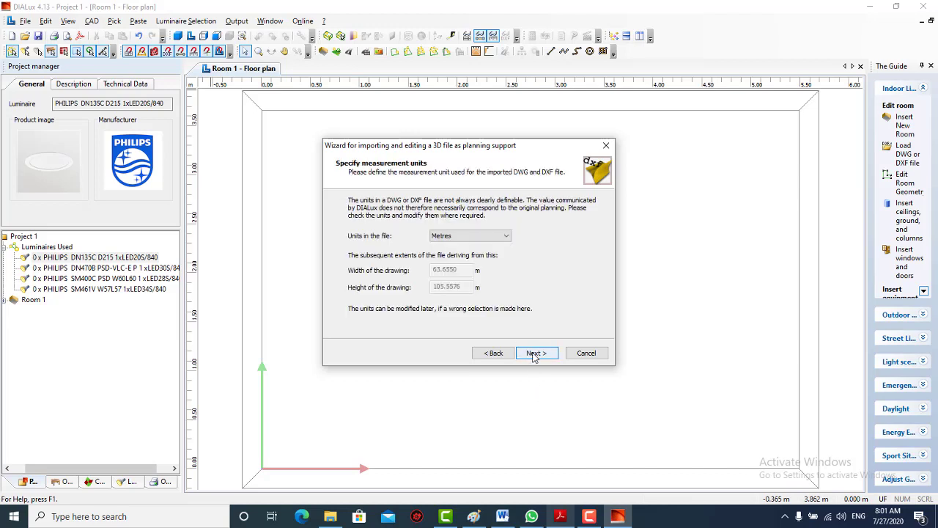
left_click(485, 235)
left_click(488, 243)
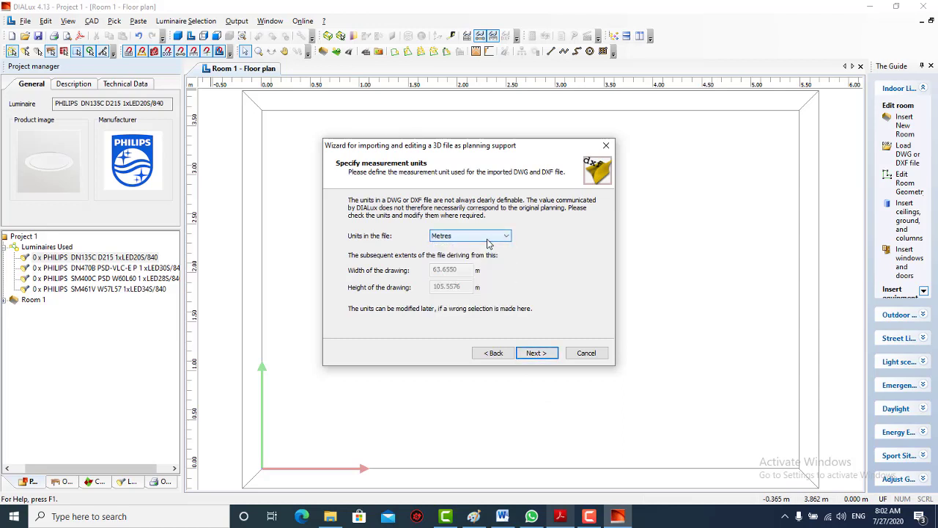
left_click(488, 240)
left_click(487, 240)
left_click(487, 240)
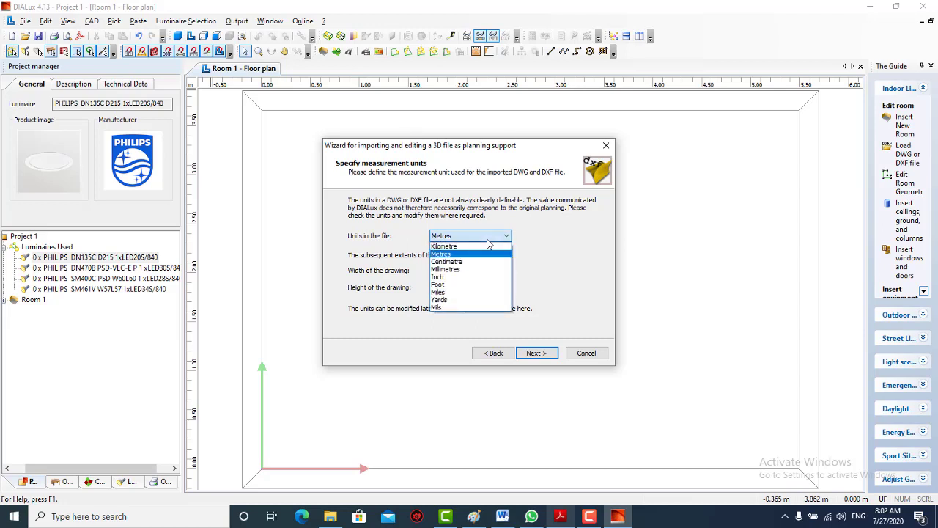
left_click(488, 242)
left_click(487, 239)
left_click(487, 242)
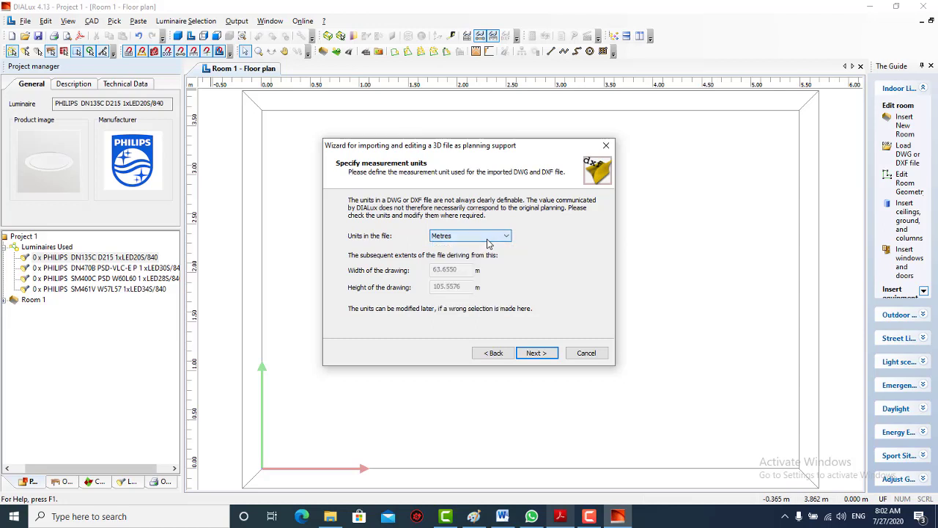
left_click(533, 354)
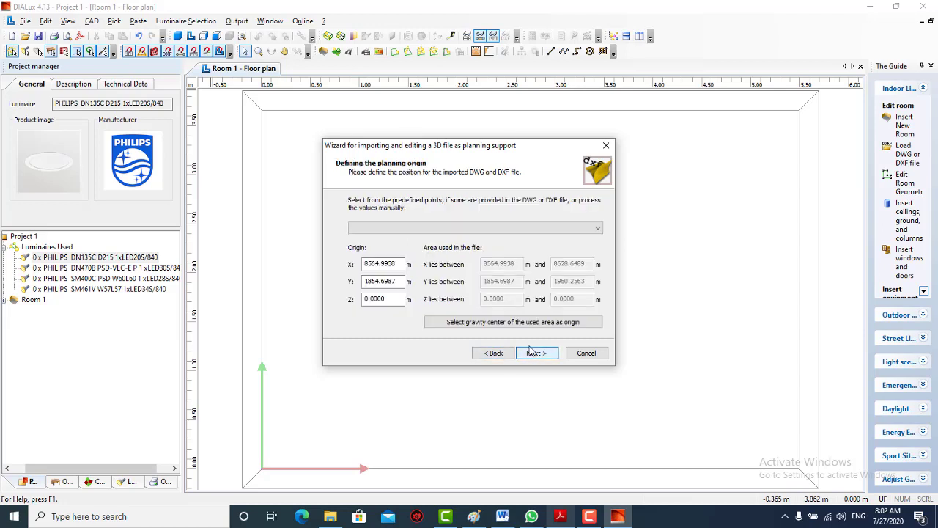
- Use the gravity center of the used area as the planning origin and complete the drawing import
left_click(461, 327)
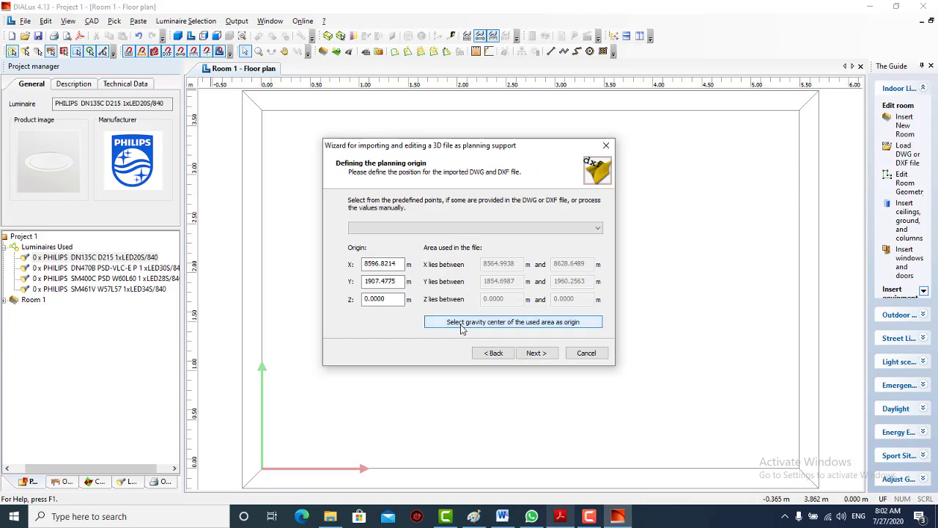
left_click(538, 354)
left_click(537, 353)
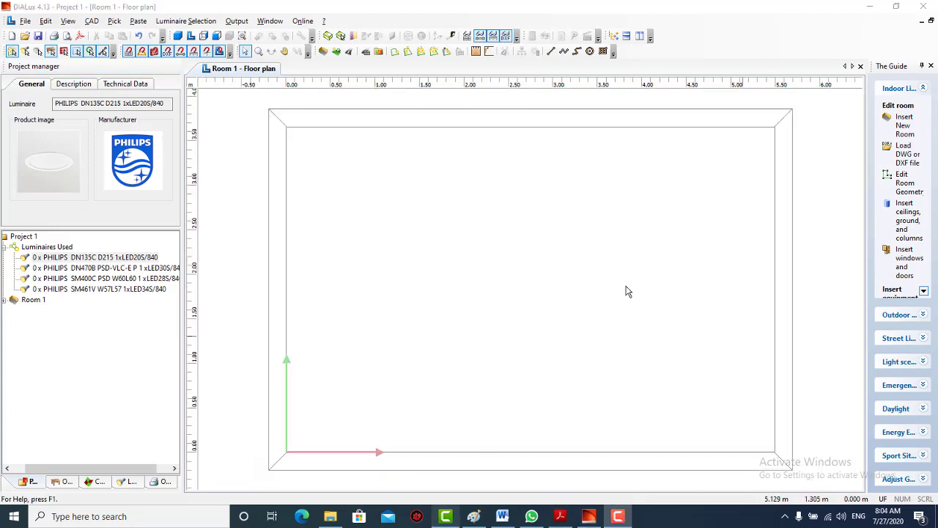
- Examine the imported drawing sheets relative to the room outline, including the rooms and staircases of the upper floor plan
scroll(625, 291, "down", 10)
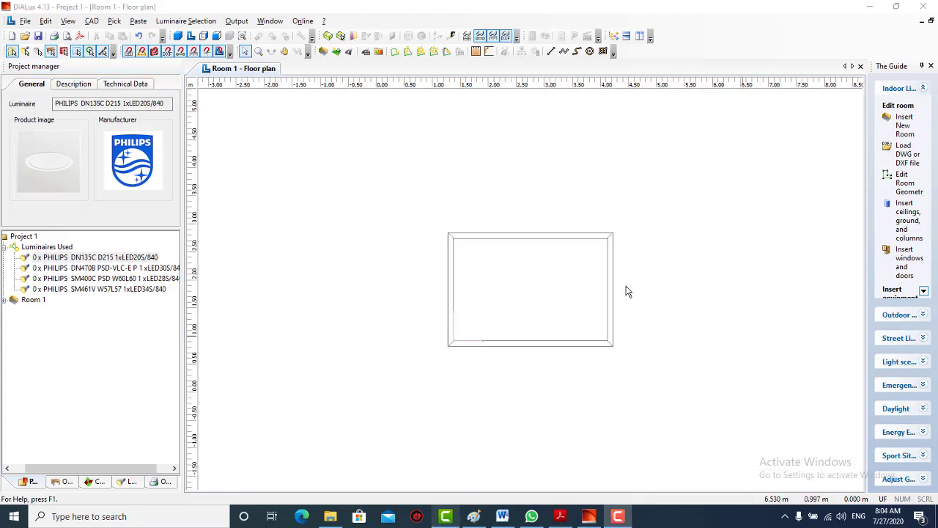
scroll(544, 326, "down", 4)
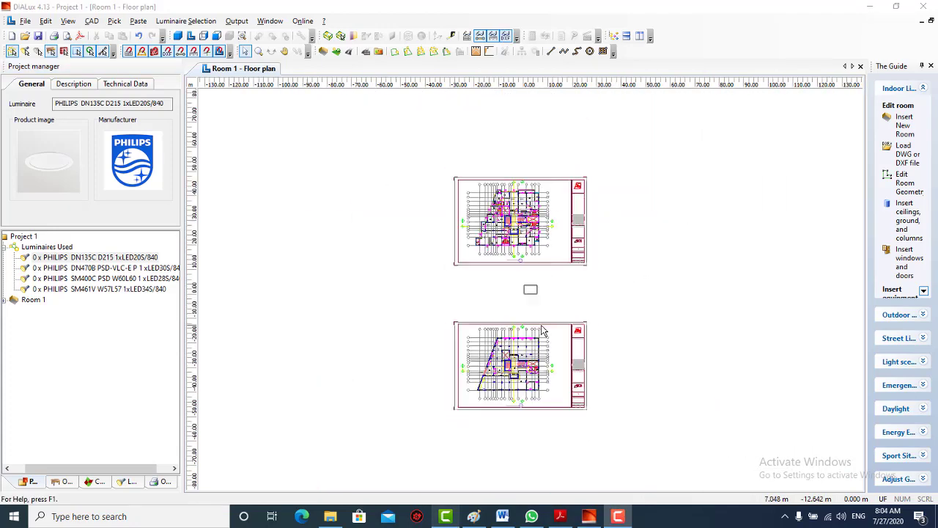
scroll(505, 259, "up", 4)
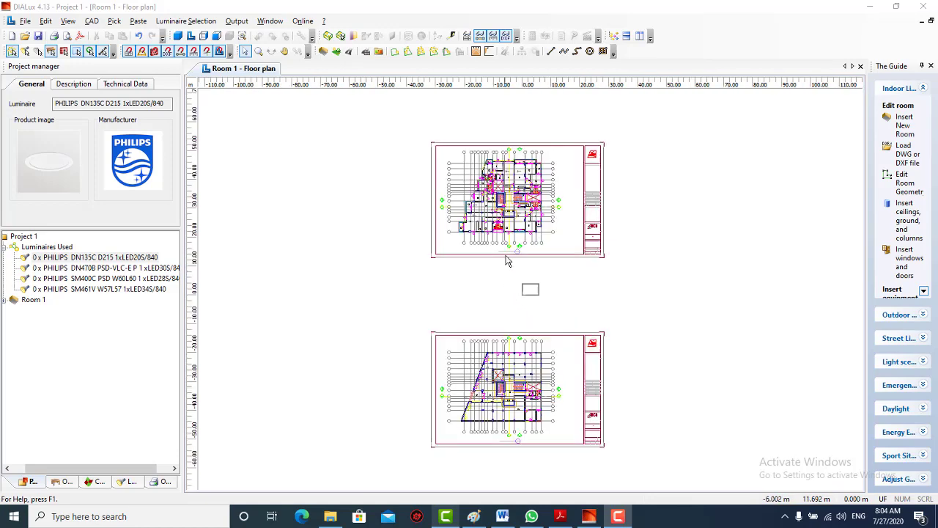
middle_click_drag(505, 291, 503, 372)
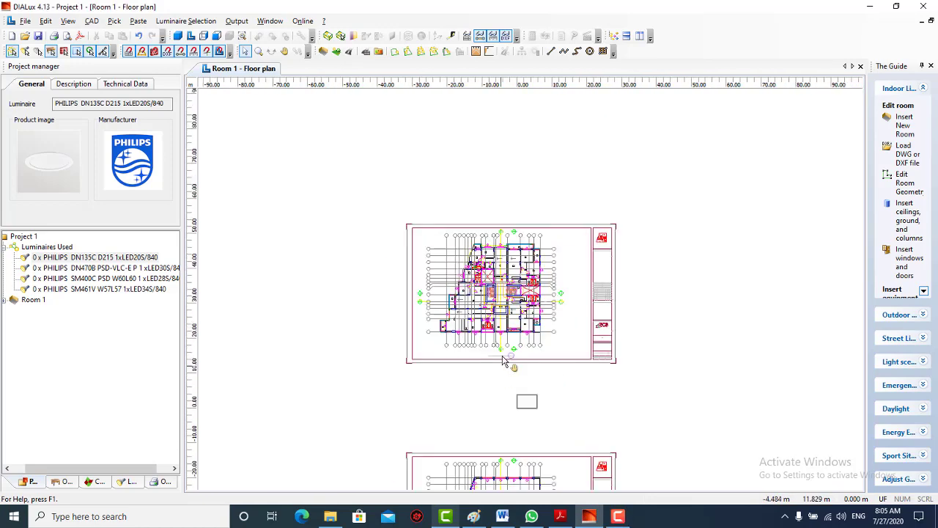
scroll(501, 339, "up", 6)
scroll(499, 339, "up", 3)
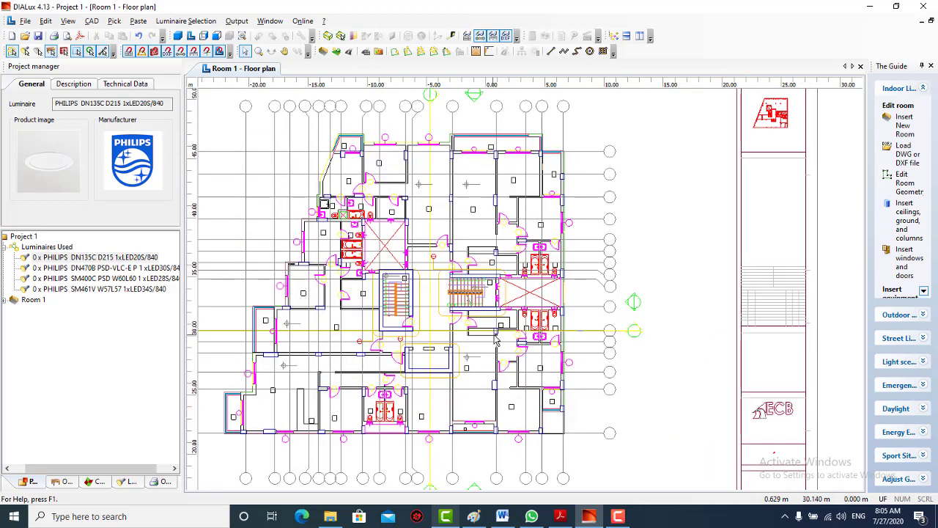
scroll(469, 343, "up", 3)
middle_click_drag(584, 300, 652, 279)
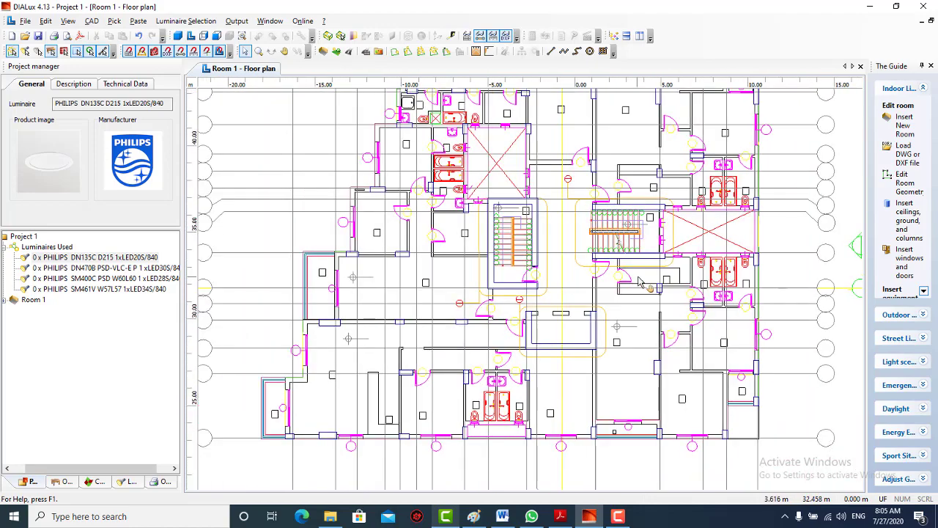
scroll(339, 398, "up", 3)
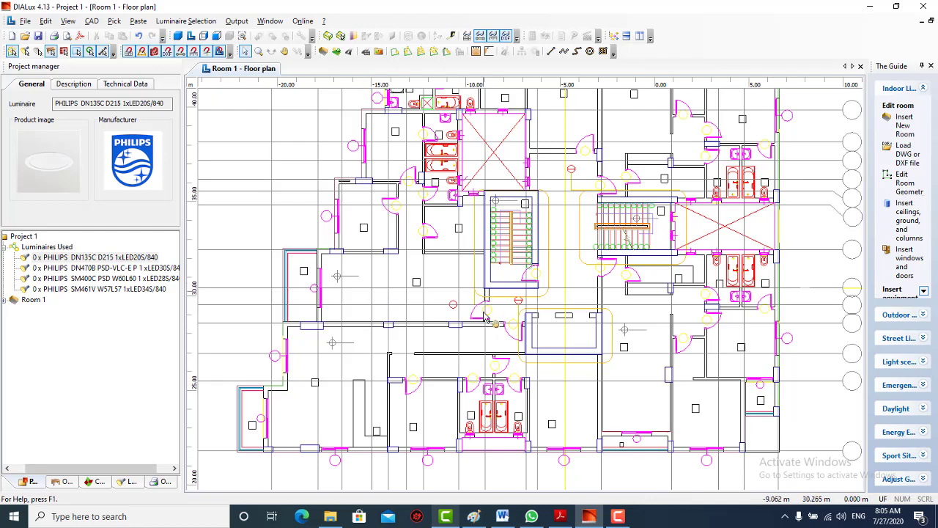
middle_click_drag(488, 293, 483, 344)
scroll(455, 407, "down", 1)
middle_click_drag(455, 407, 459, 327)
scroll(322, 334, "up", 1)
scroll(322, 334, "down", 5)
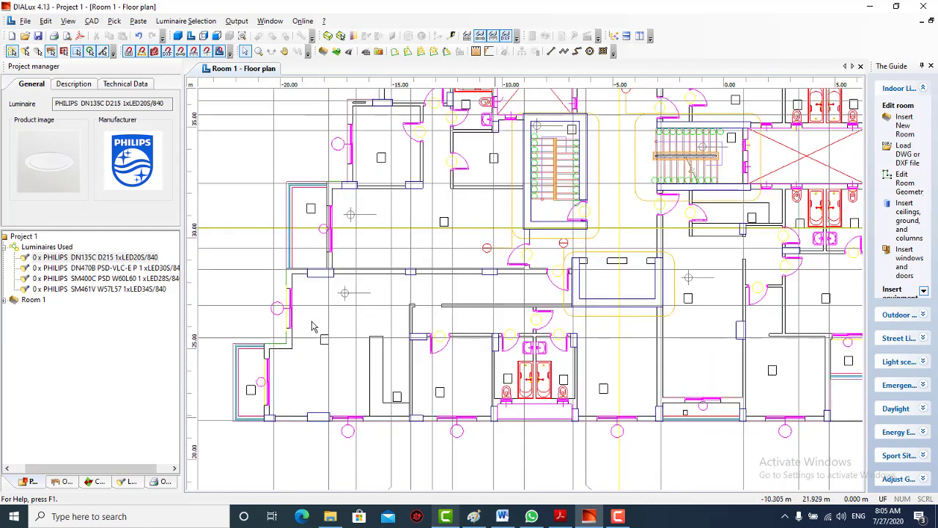
scroll(425, 371, "down", 3)
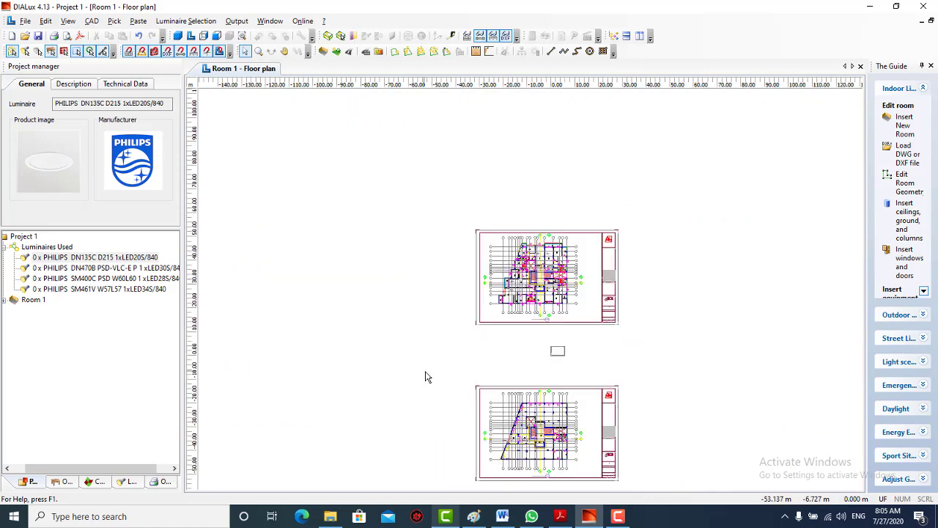
- Inspect the upper floor plan's apartment layout from the lower rooms up to the rooms along the top edge
scroll(465, 310, "up", 2)
scroll(492, 268, "up", 5)
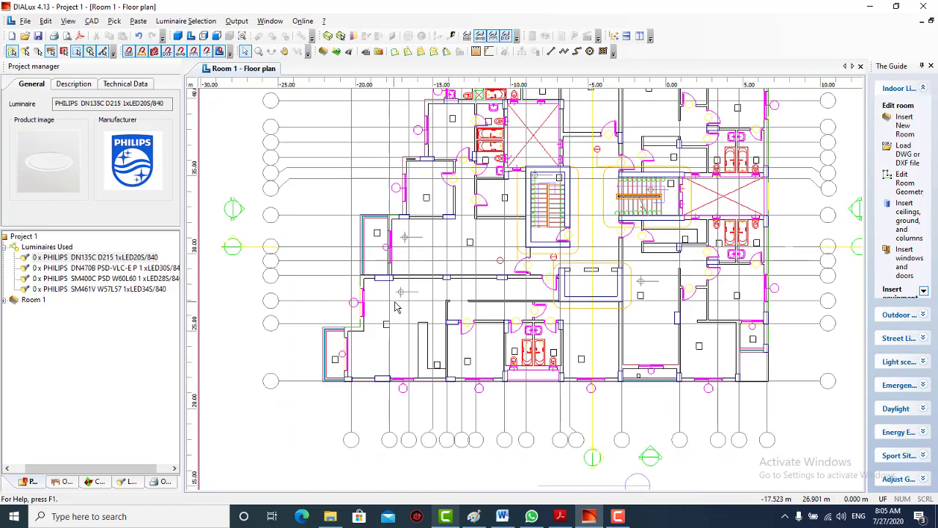
scroll(396, 295, "up", 1)
middle_click_drag(396, 296, 320, 417)
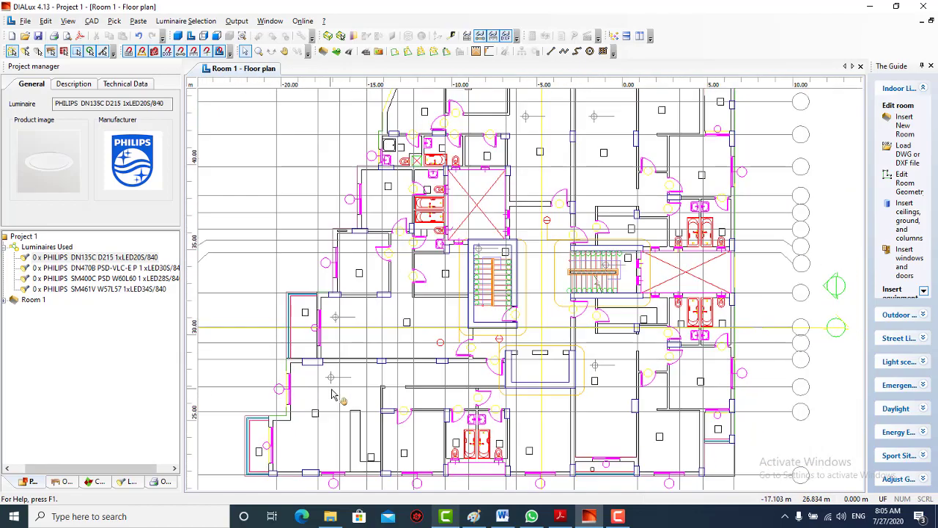
middle_click_drag(352, 382, 326, 410)
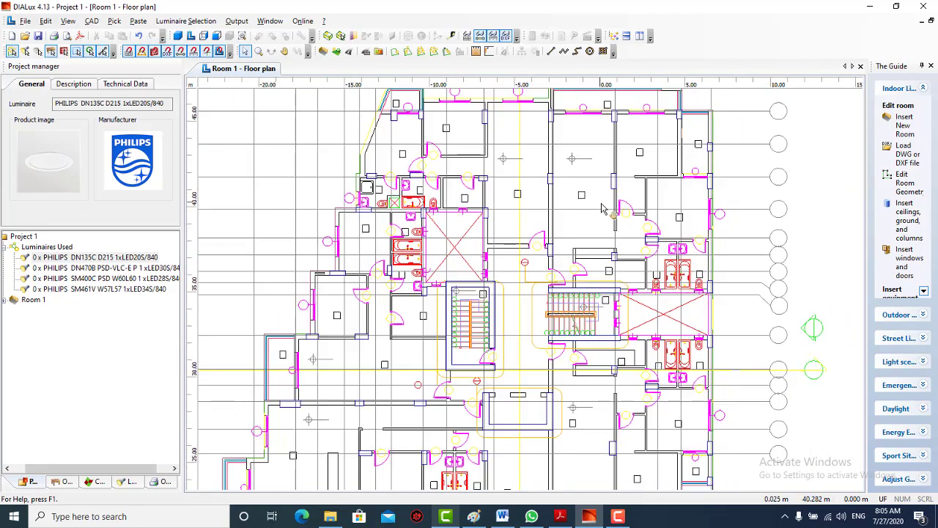
middle_click_drag(603, 217, 579, 267)
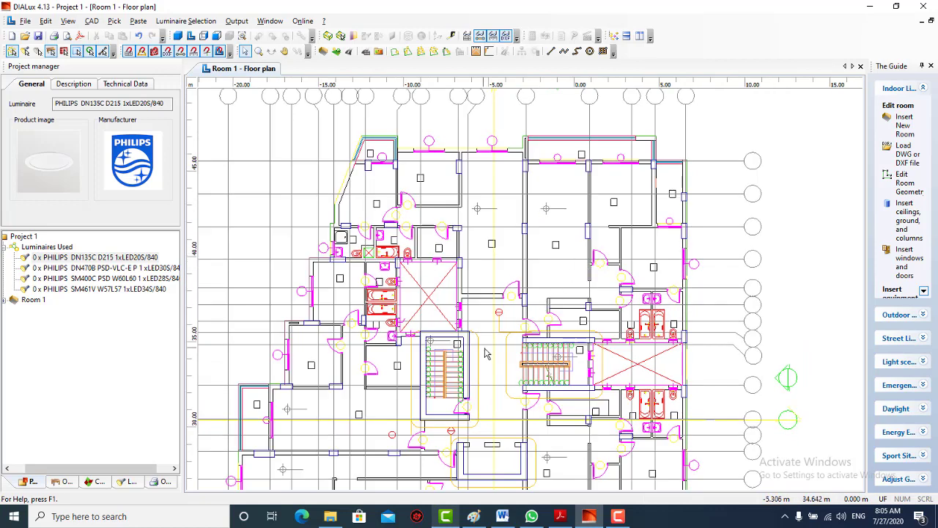
middle_click_drag(488, 353, 497, 304)
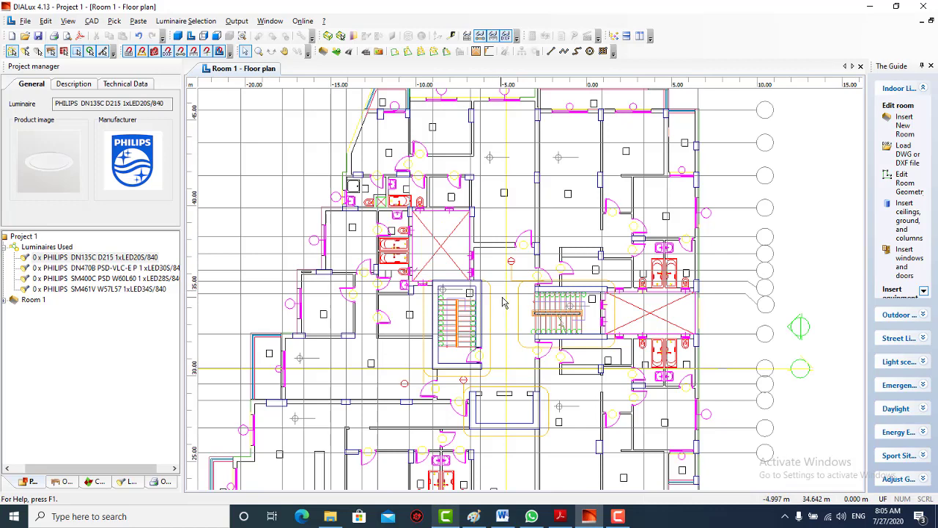
middle_click_drag(493, 288, 492, 301)
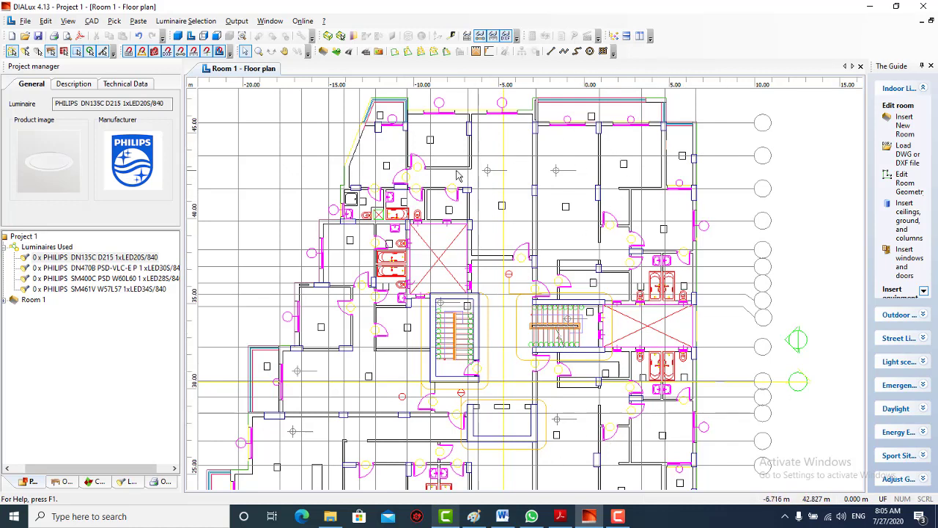
scroll(453, 322, "down", 5)
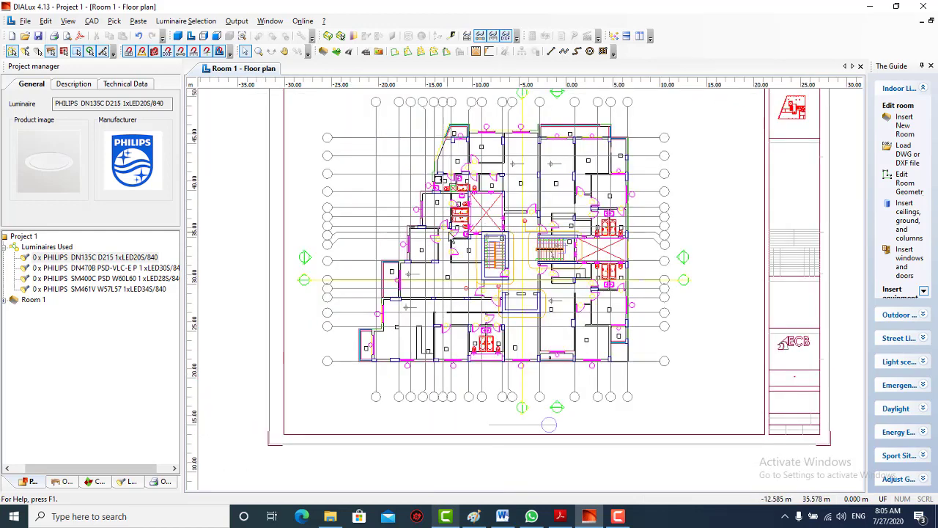
scroll(495, 212, "up", 3)
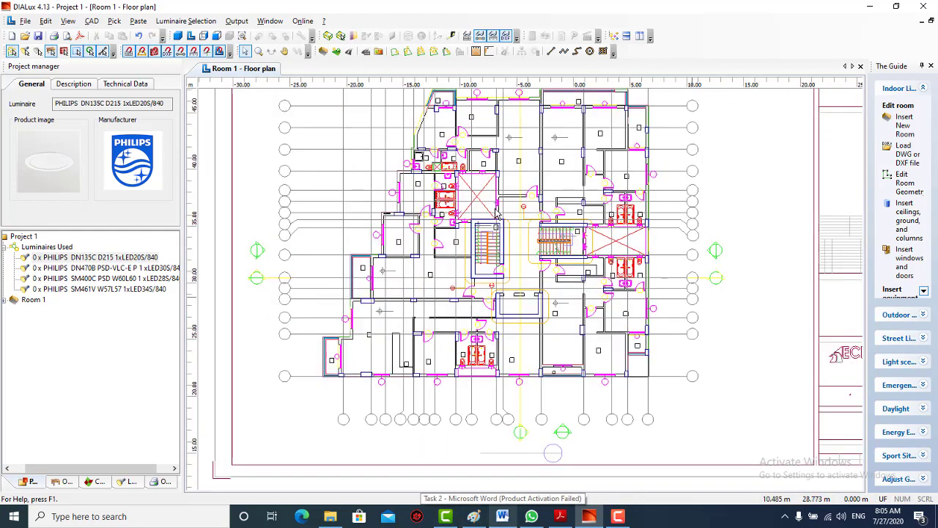
scroll(475, 239, "down", 2)
scroll(476, 240, "up", 1)
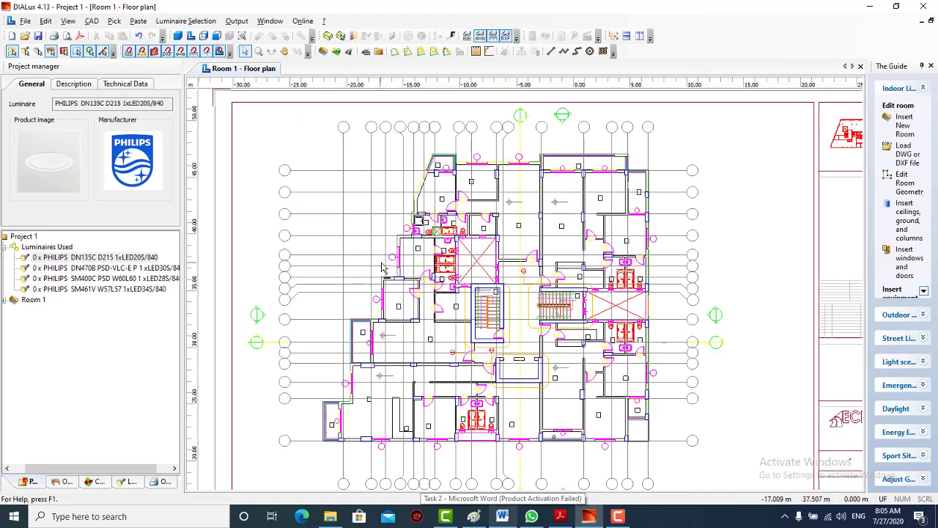
left_click(40, 304)
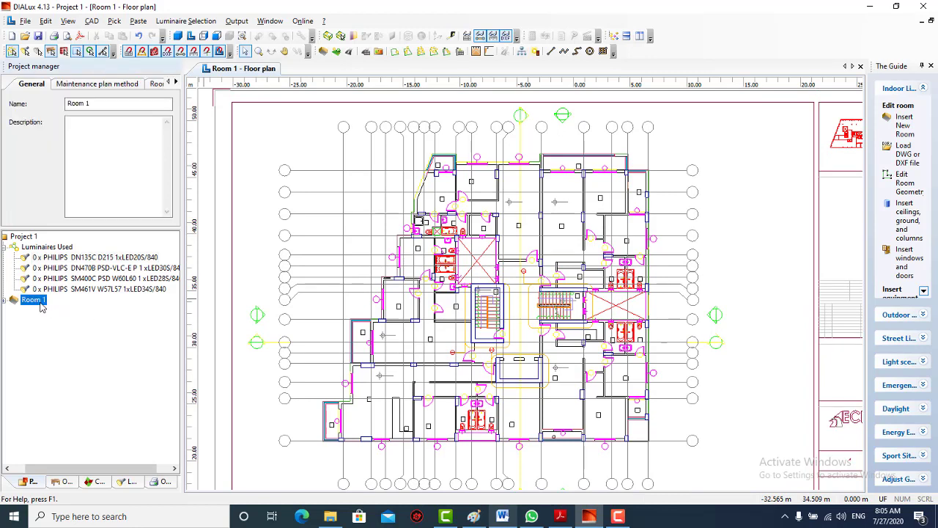
right_click(42, 308)
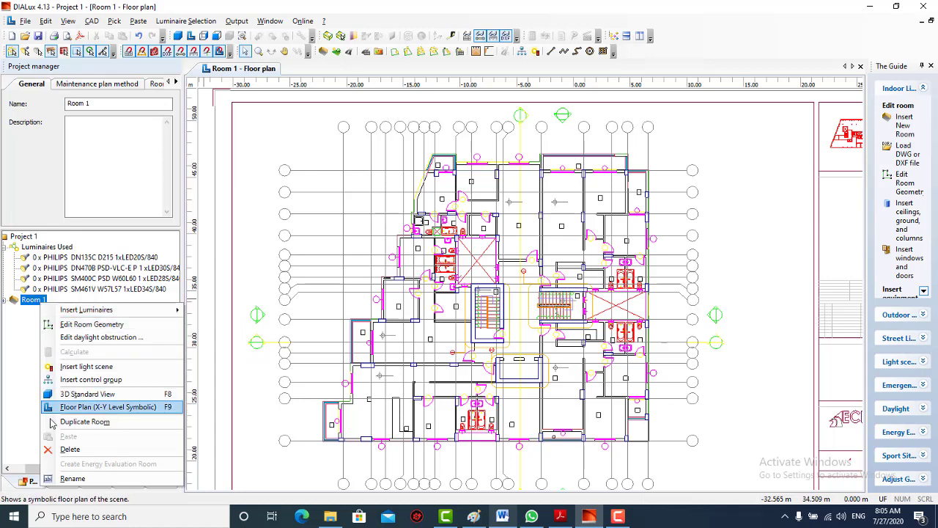
left_click(70, 478)
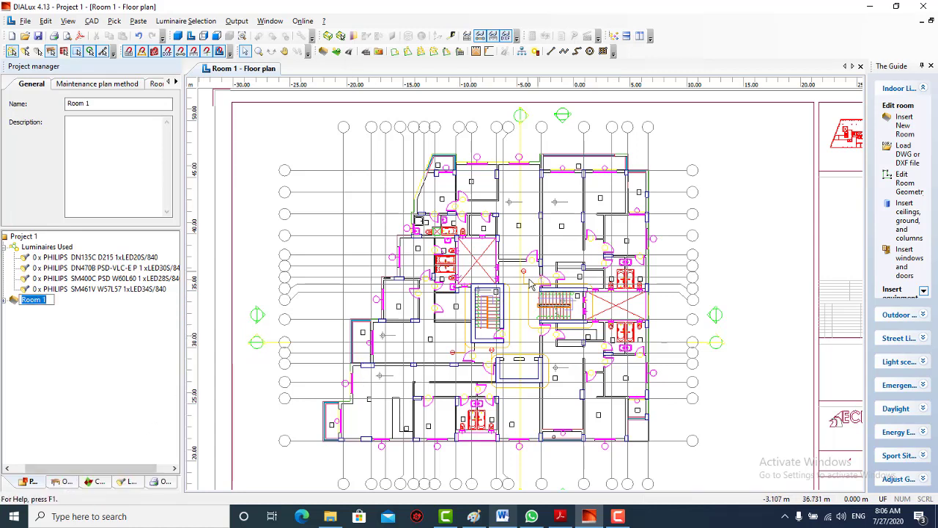
- Rename Room 1 as غرفة الاستقبال in the project tree
scroll(517, 225, "up", 1)
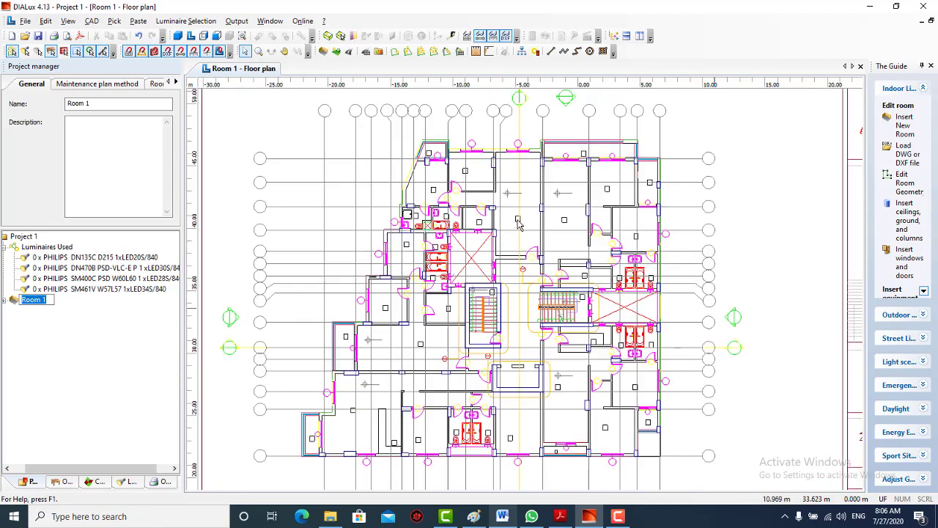
scroll(517, 224, "up", 1)
middle_click_drag(518, 225, 433, 331)
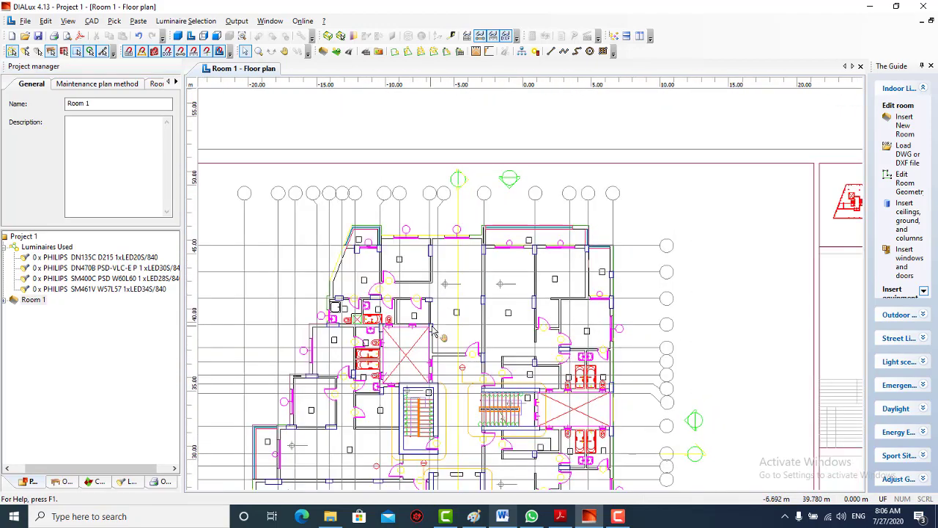
scroll(434, 332, "up", 1)
scroll(464, 372, "up", 3)
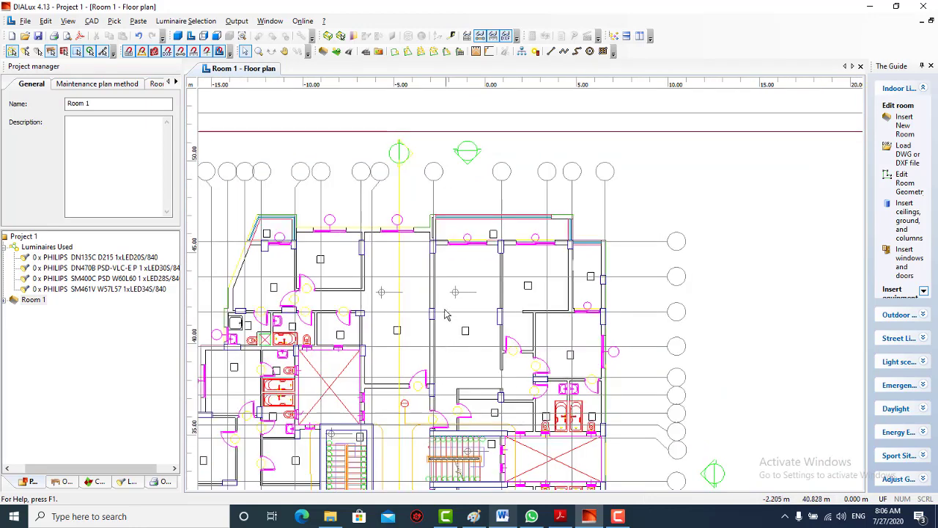
scroll(447, 314, "up", 1)
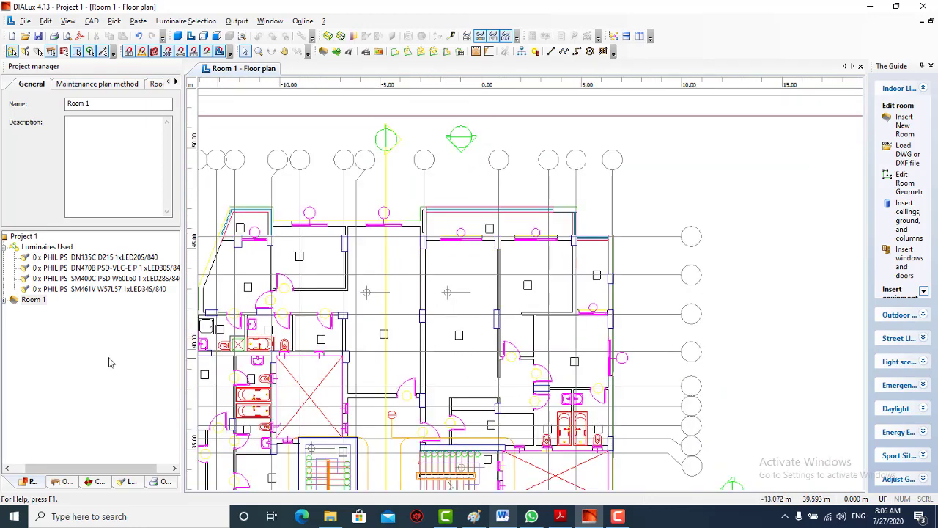
right_click(39, 300)
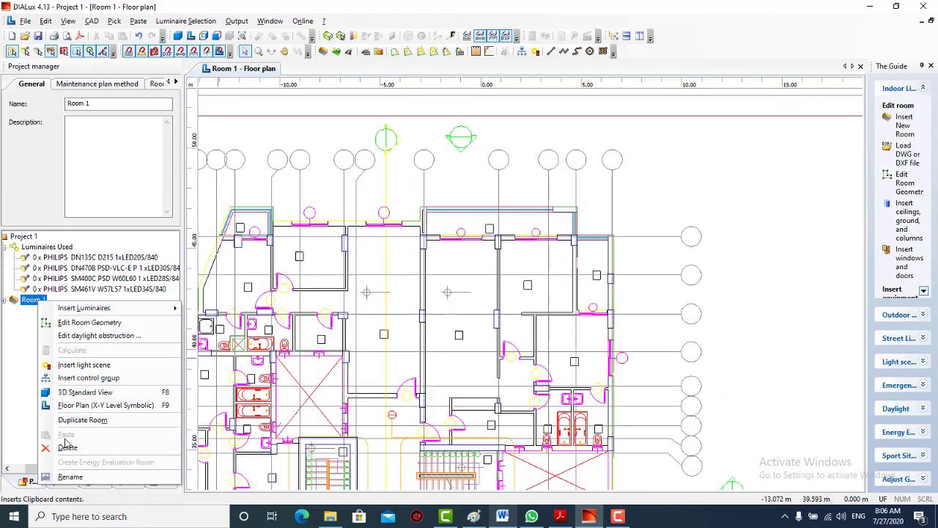
left_click(68, 477)
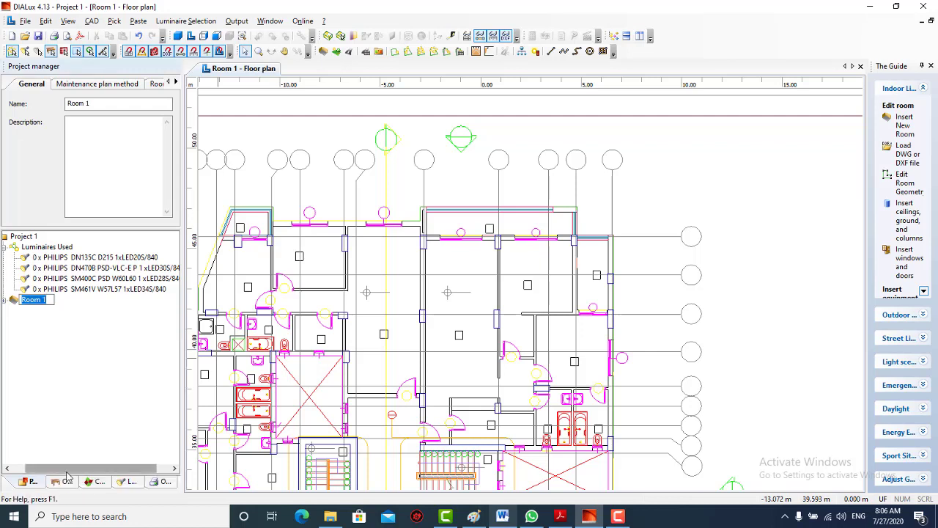
key("BackSpace")
key("alt+shift")
type("غرفة الاستقبال")
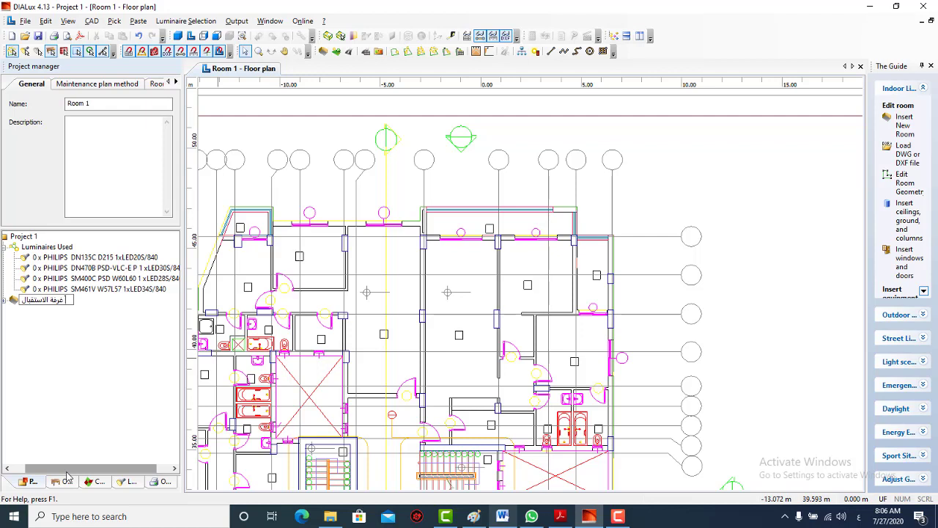
key("Return")
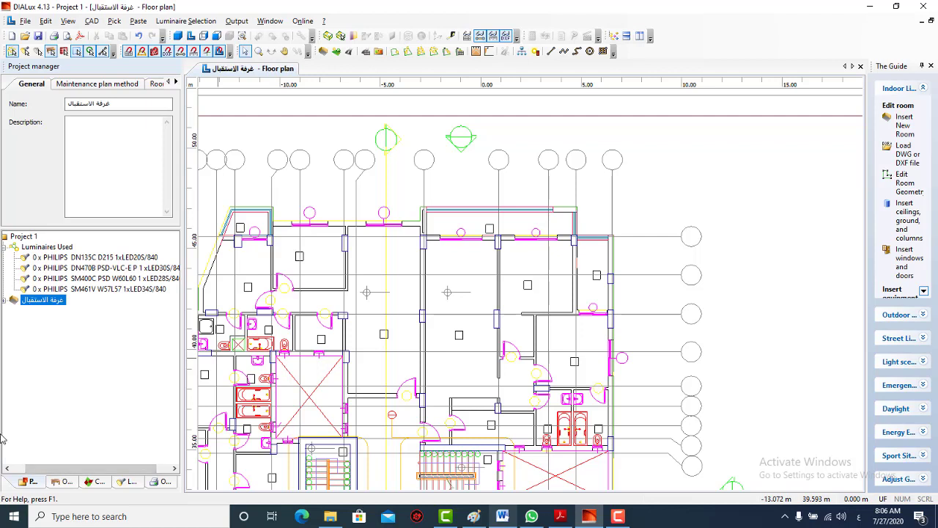
- Edit the reception room's geometry by drawing a rectangle about 3.6 m by 8.3 m over the reception area of the floor plan
right_click(44, 301)
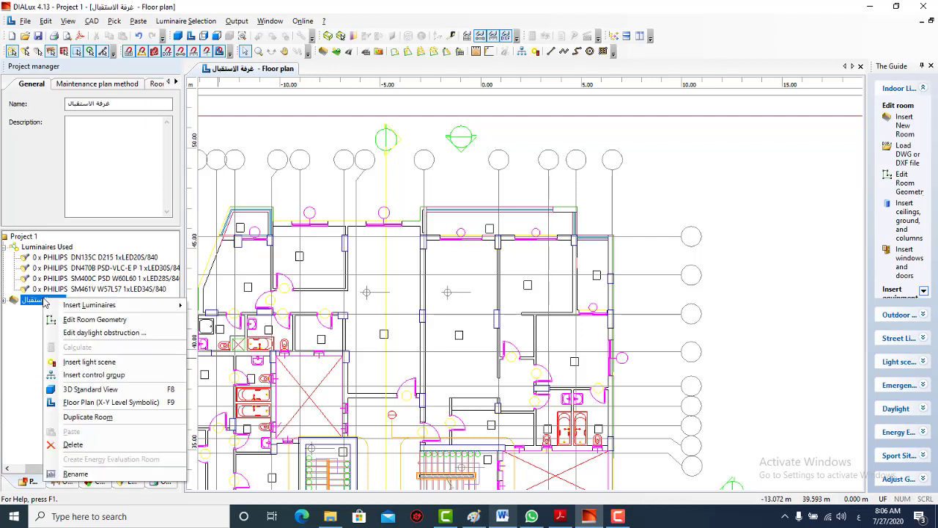
left_click(90, 321)
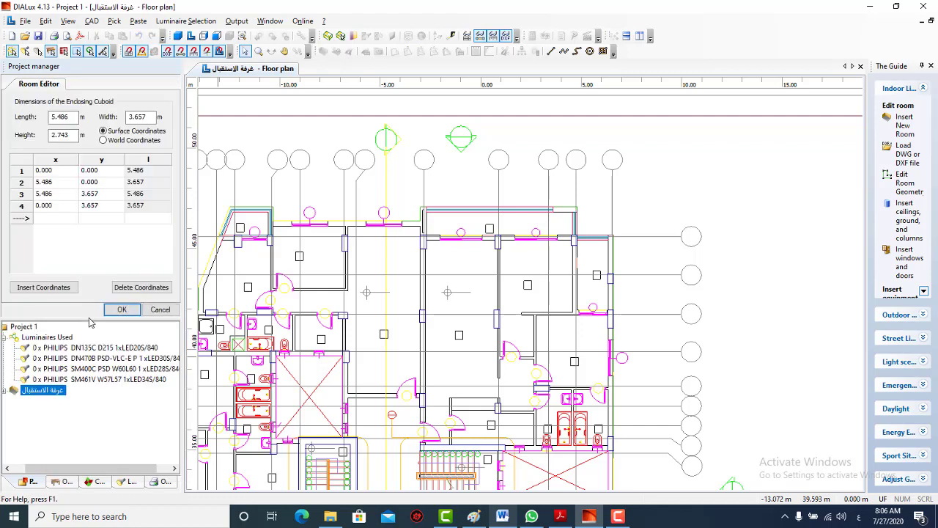
right_click(393, 276)
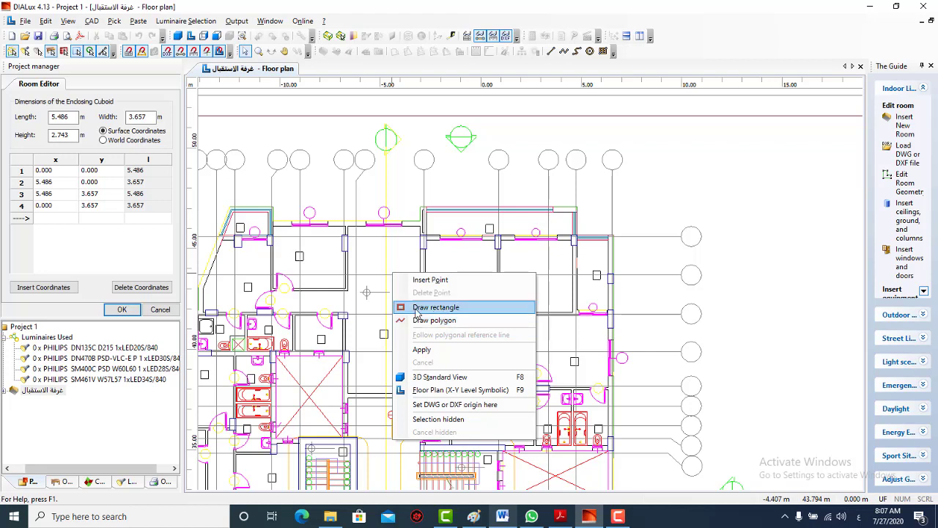
left_click(404, 307)
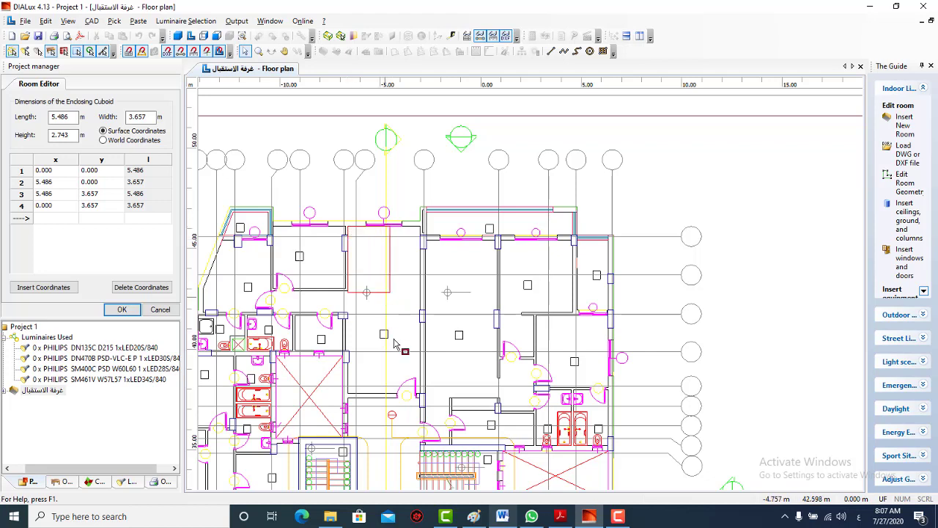
left_click(421, 395)
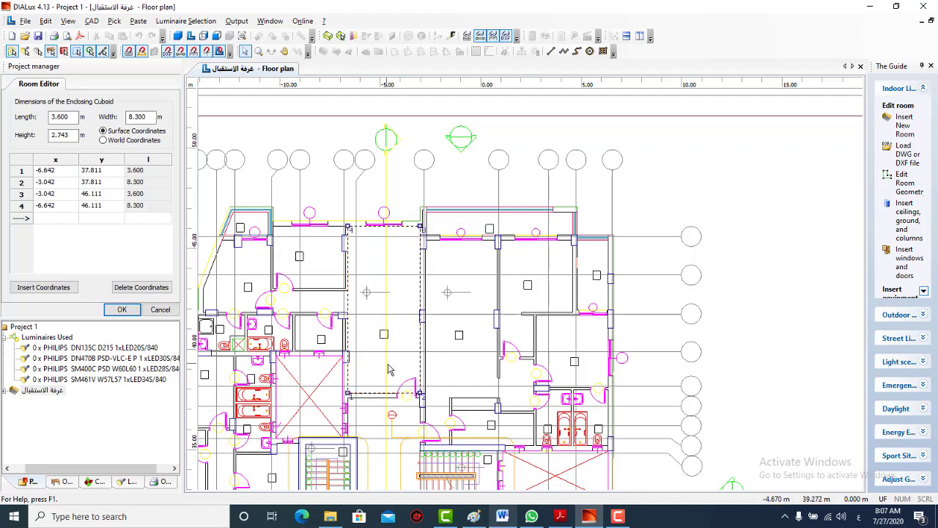
- Set the reception room's height to 2.8 m and apply the new room geometry
left_click(67, 135)
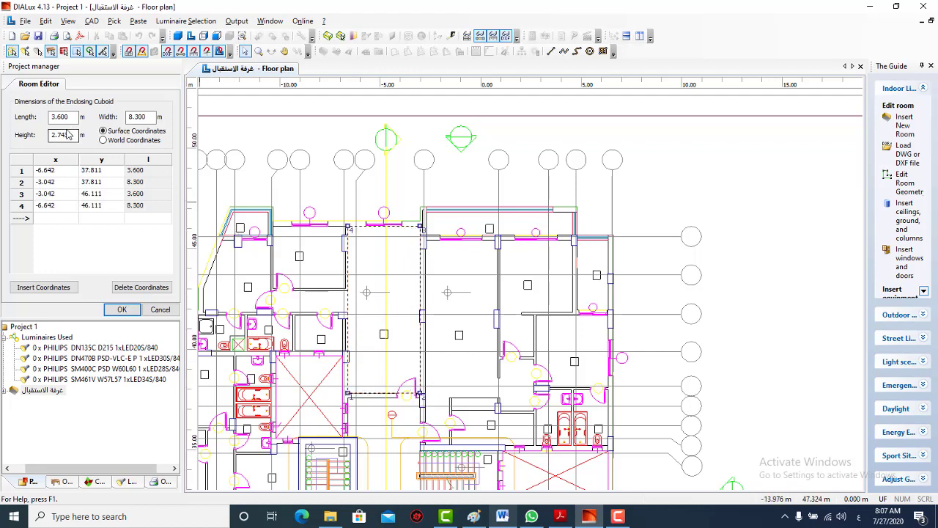
left_click_drag(67, 135, 59, 136)
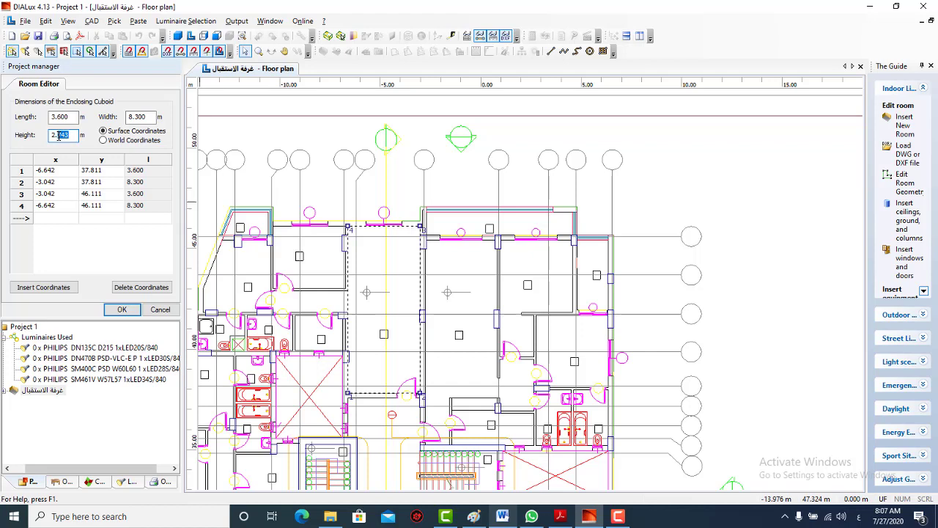
type("8")
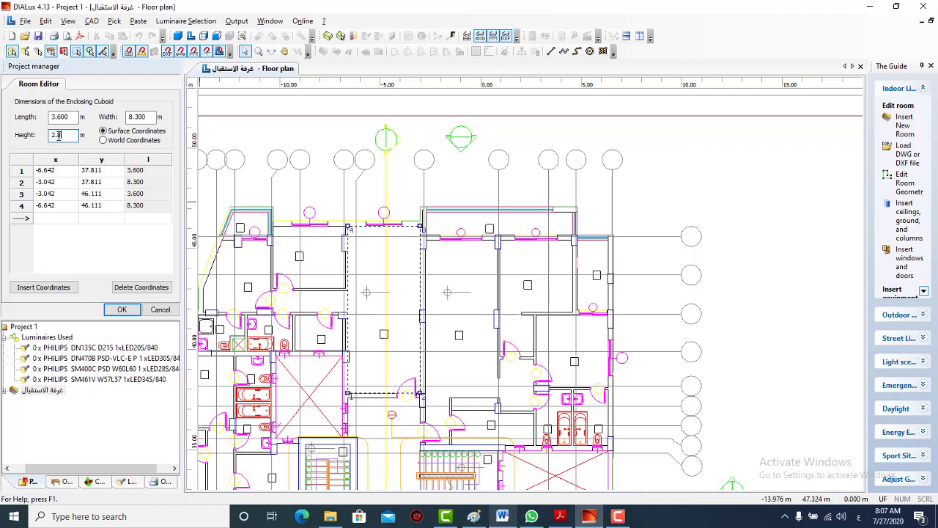
left_click(124, 311)
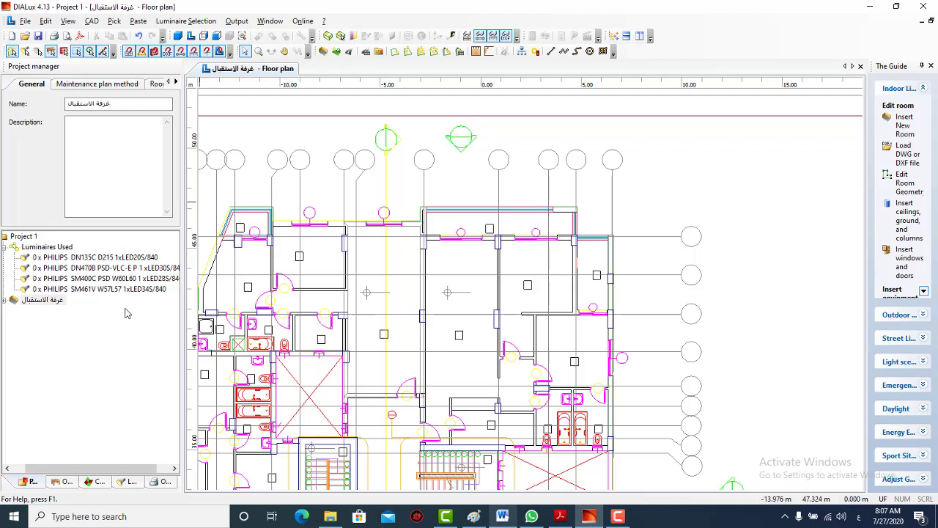
- Start a field arrangement of luminaires in the reception room and choose the PHILIPS SM461V W57L57 1xLED34S/840 luminaire
right_click(383, 285)
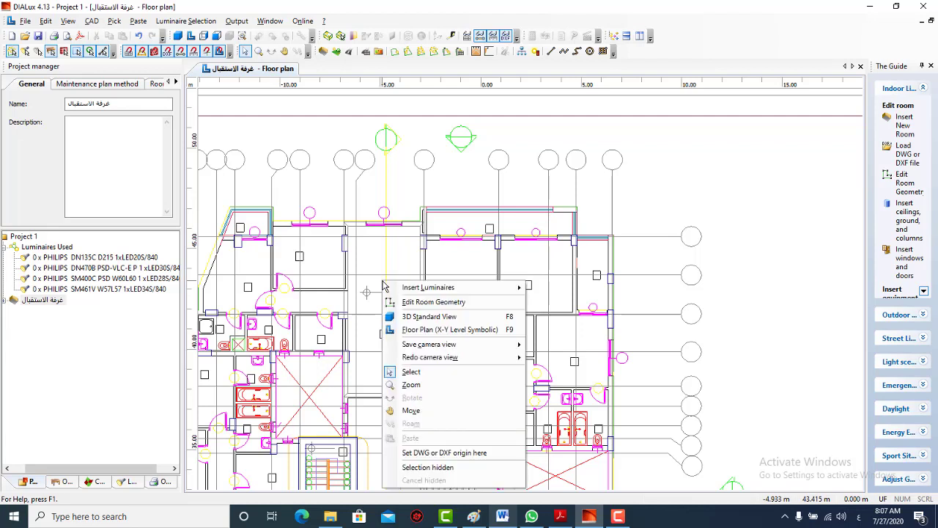
mouse_move(450, 293)
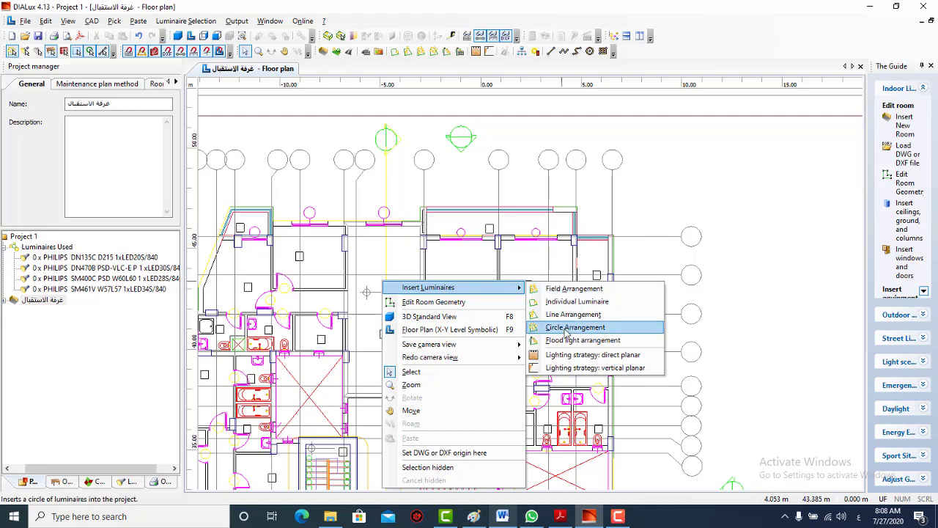
left_click(577, 293)
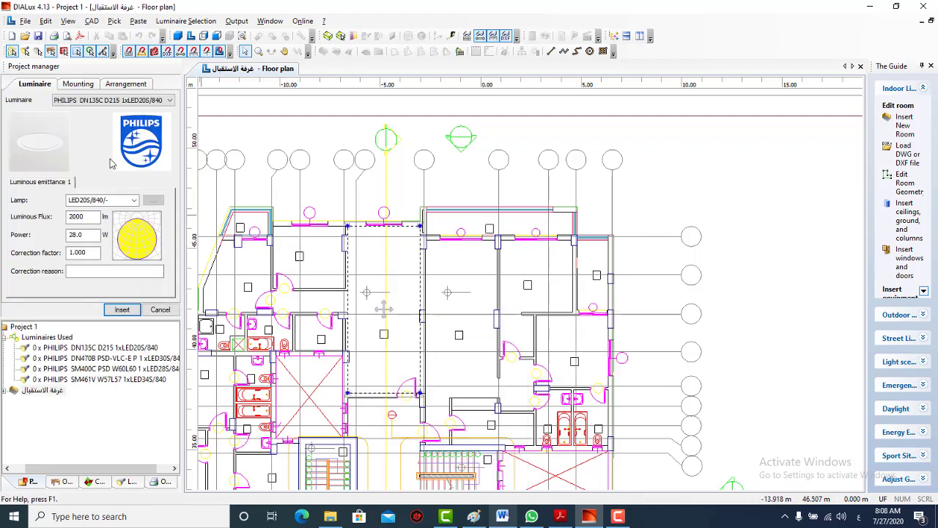
left_click(109, 101)
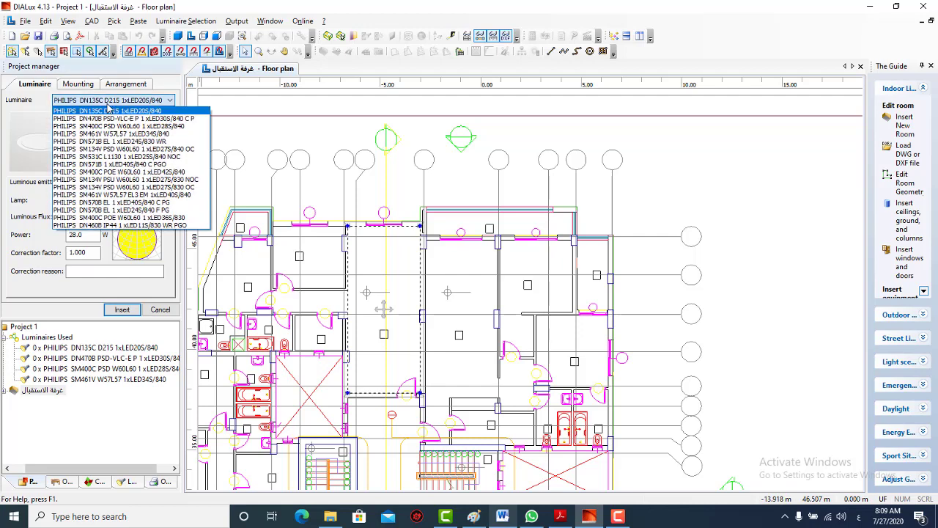
left_click(109, 109)
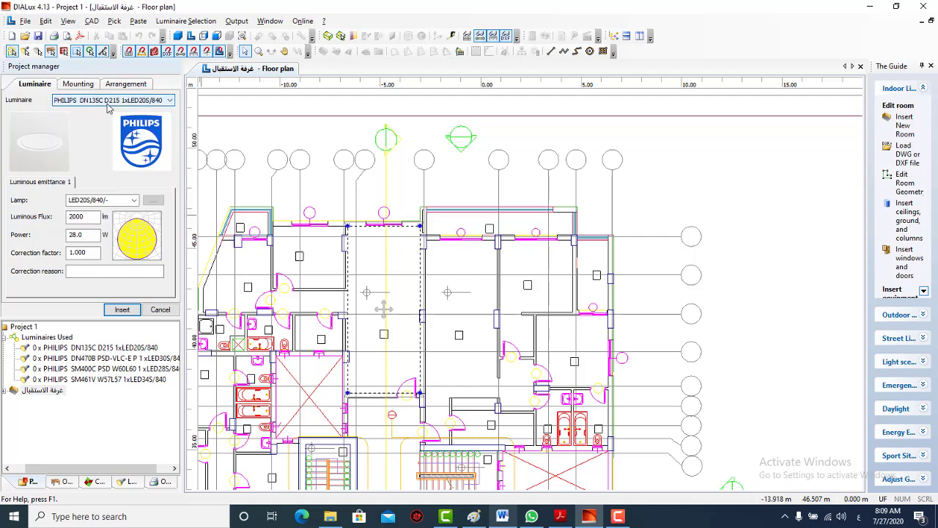
left_click(106, 104)
left_click(107, 104)
left_click(108, 102)
left_click(108, 108)
left_click(83, 217)
left_click(145, 100)
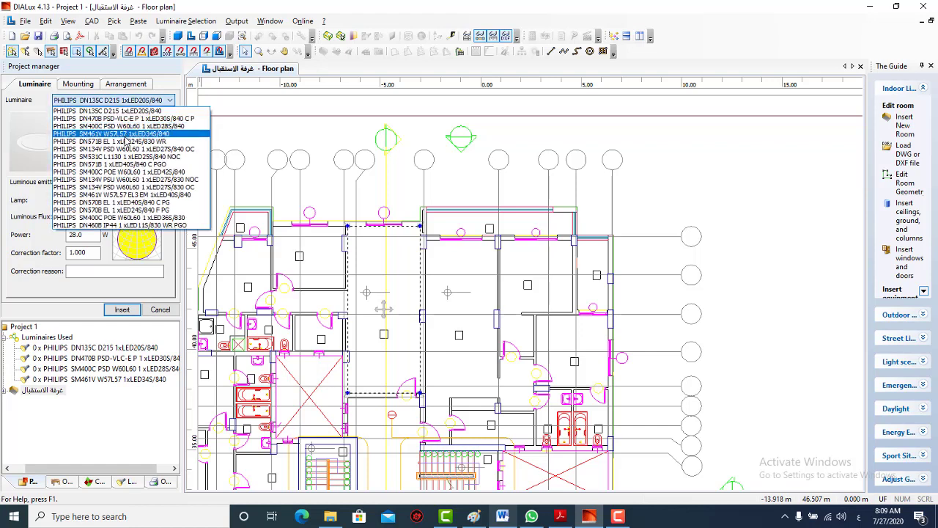
left_click(117, 134)
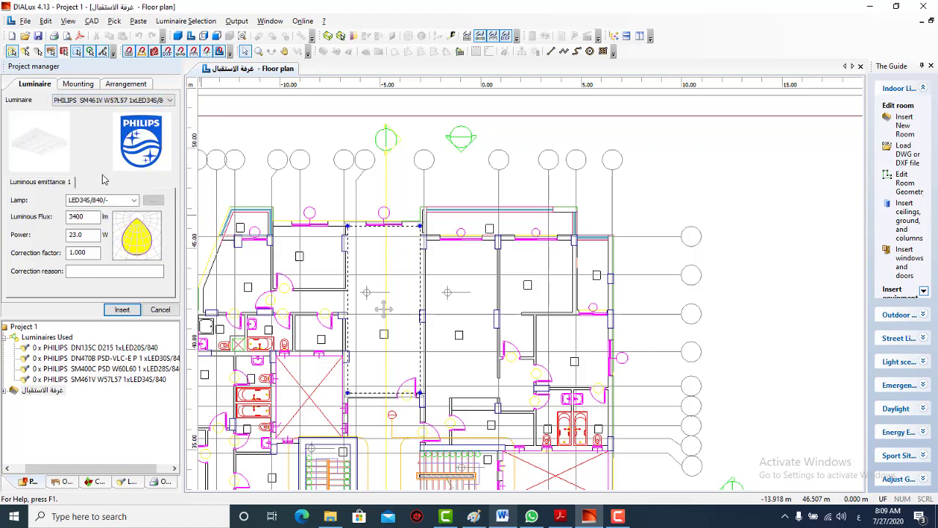
left_click(149, 101)
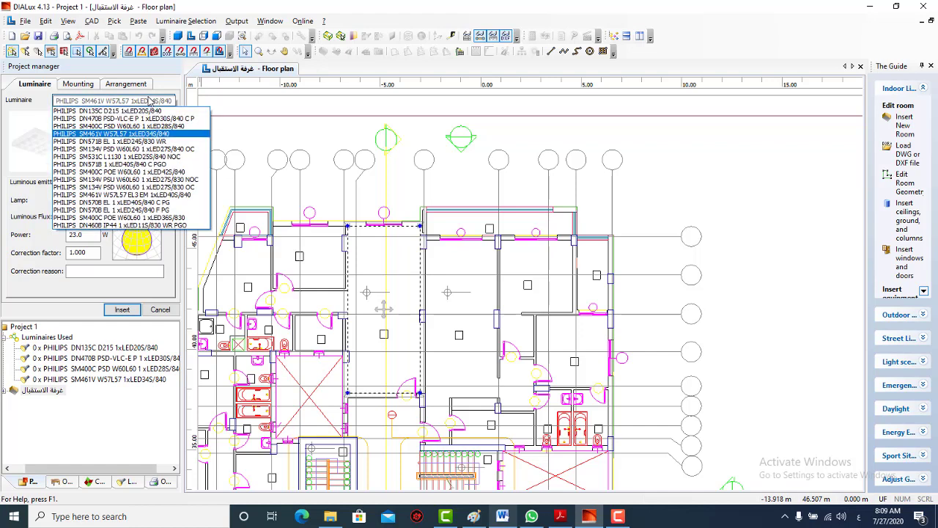
left_click(149, 101)
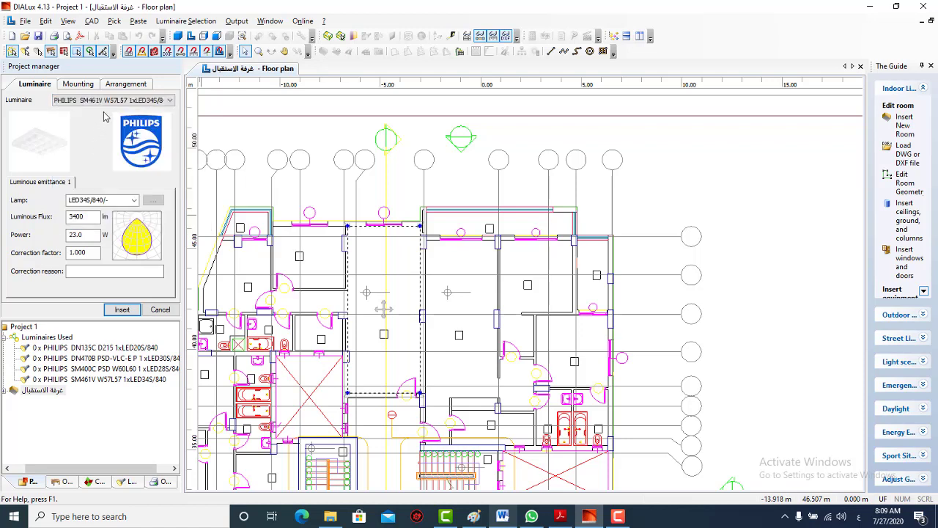
left_click(77, 218)
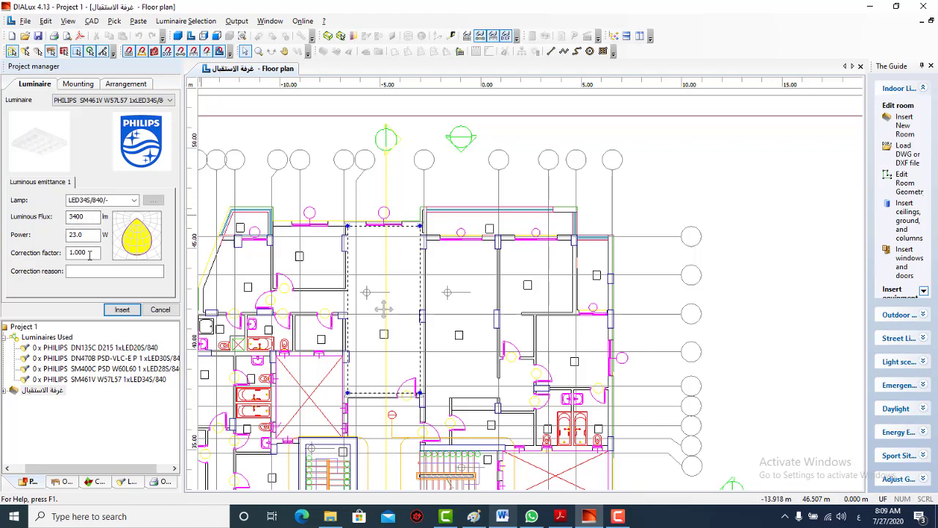
- Insert the luminaire field as 2 rows of 4 surface-mounted luminaires, arranged symmetrically within the reception room
left_click(66, 84)
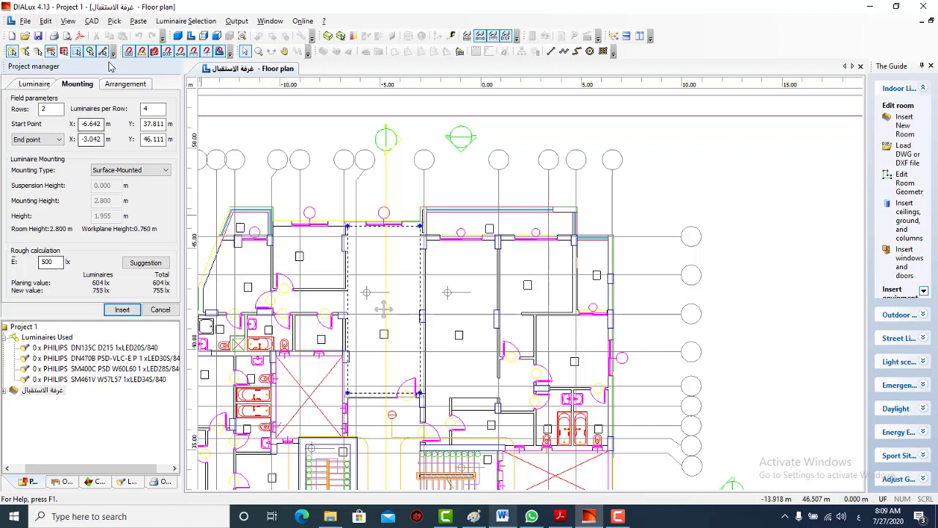
left_click(117, 84)
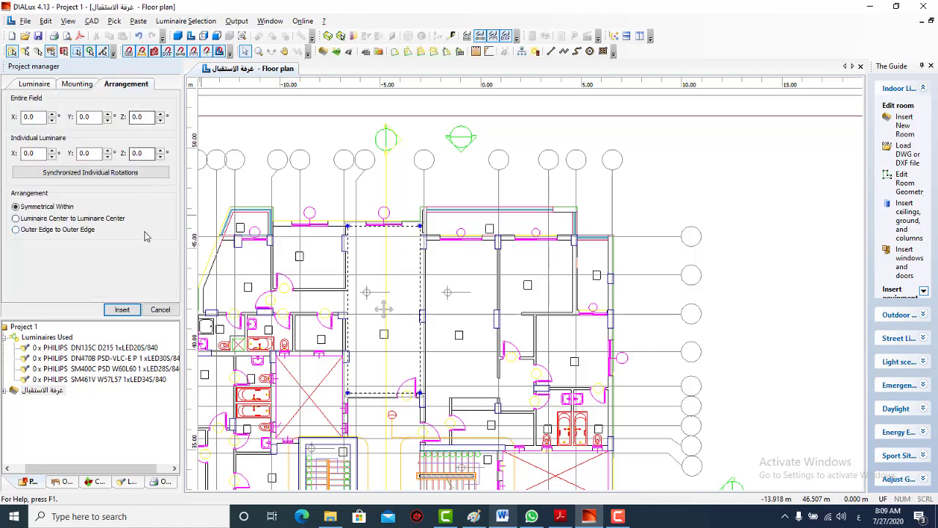
left_click(121, 310)
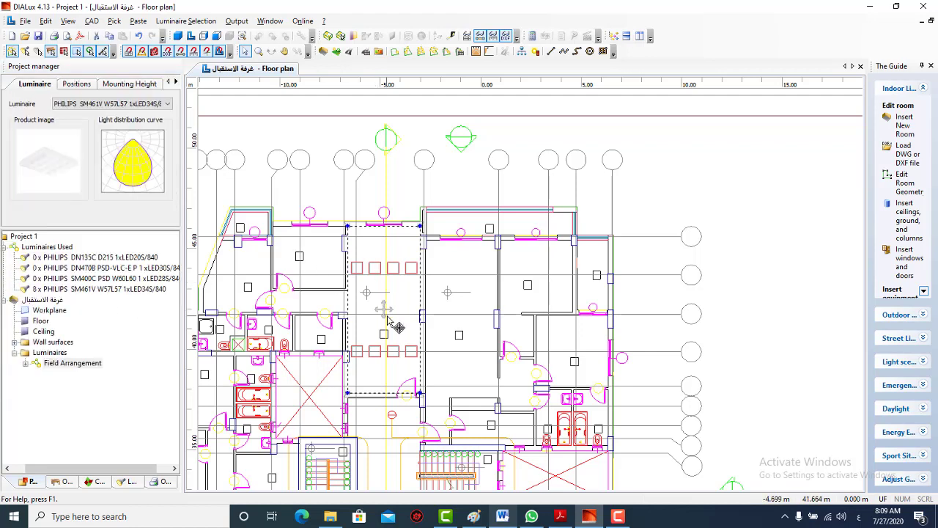
- Review the inserted field arrangement's positions, mounting height, rotation, arrangement and name settings
left_click(73, 84)
left_click(110, 84)
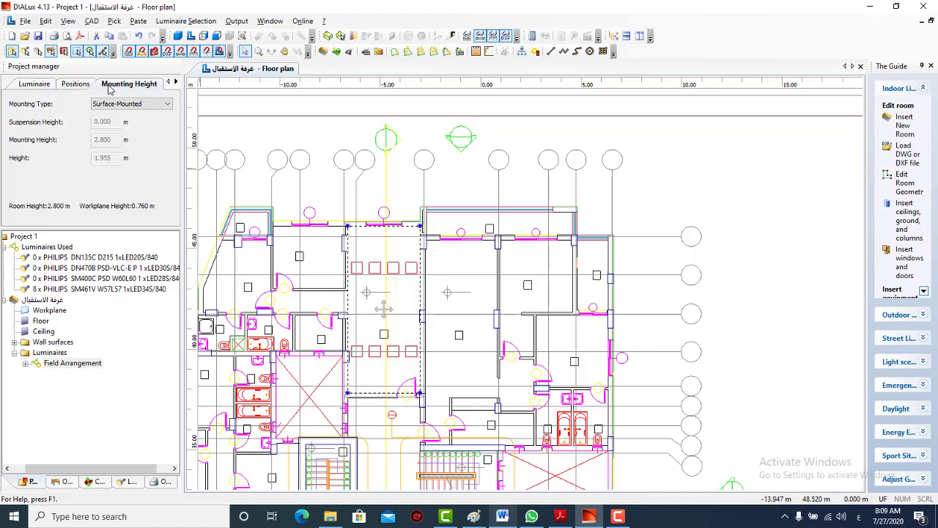
left_click(175, 82)
left_click(176, 82)
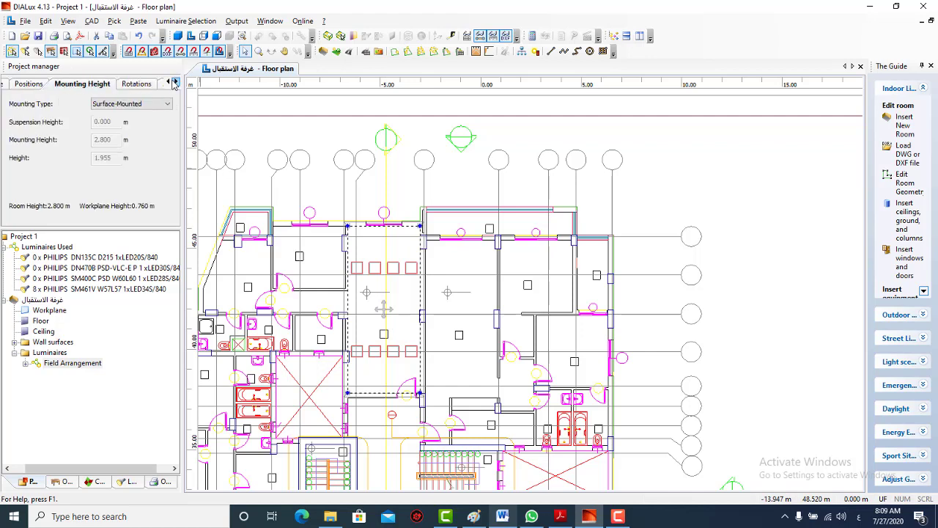
left_click(176, 83)
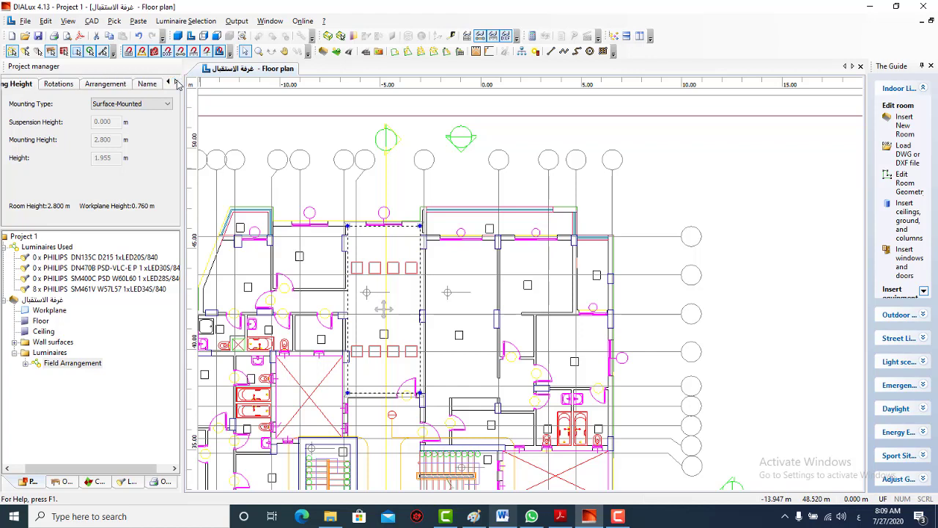
left_click(54, 88)
left_click(93, 87)
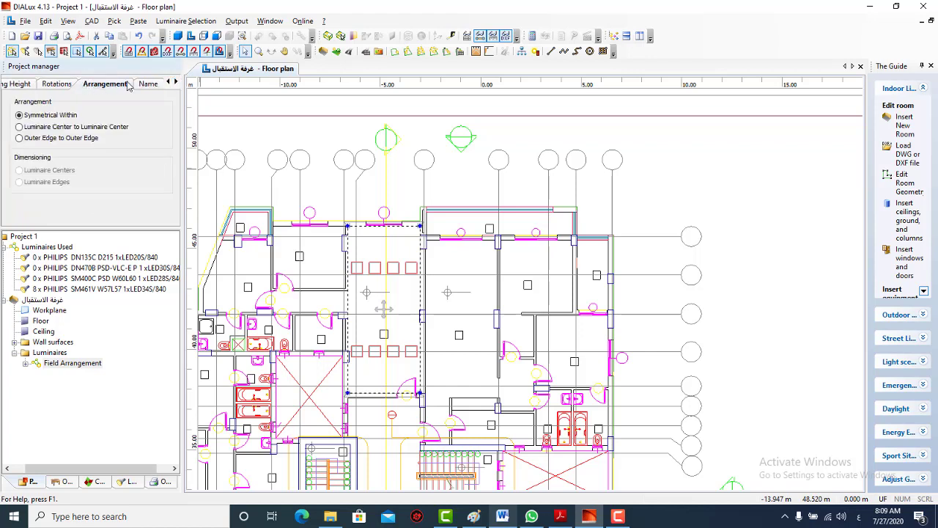
left_click(150, 85)
left_click(19, 85)
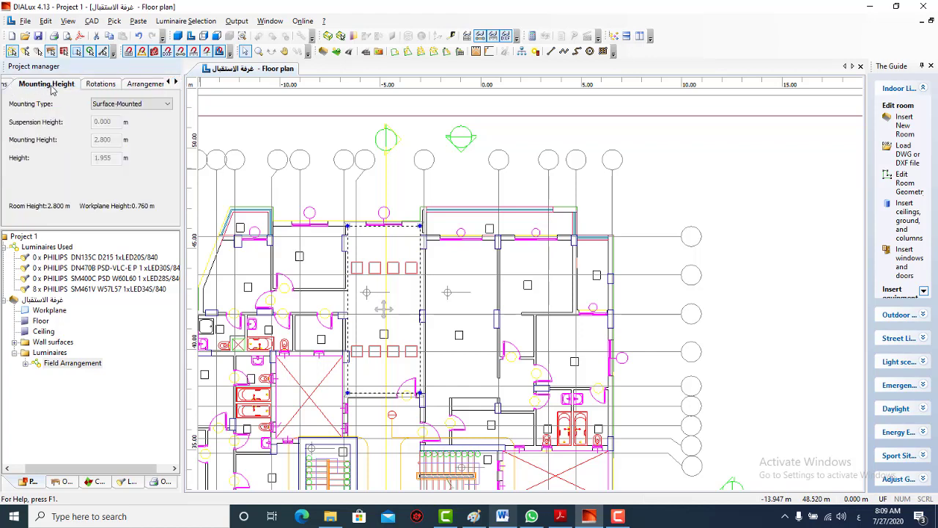
- Return to the field arrangement's Positions settings and open the rough calculation's target illuminance for editing
left_click(168, 82)
left_click(168, 82)
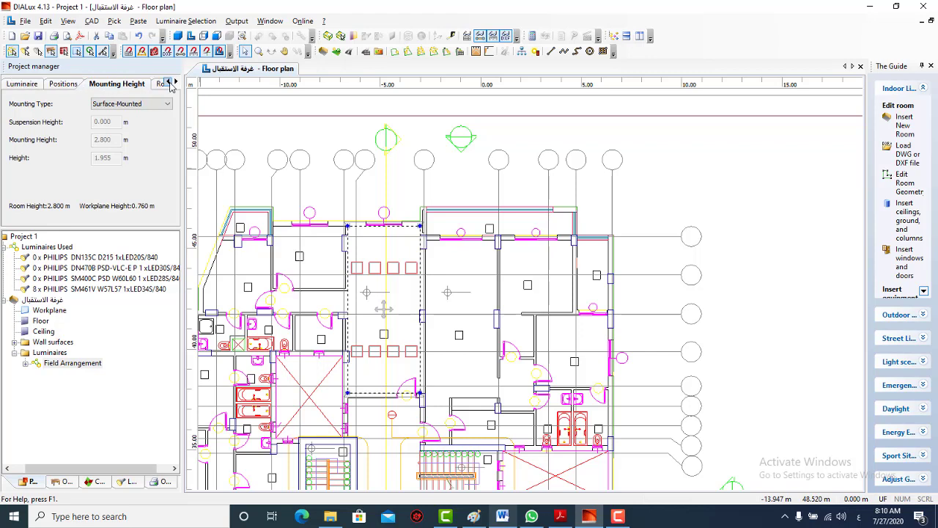
left_click(168, 82)
left_click(74, 83)
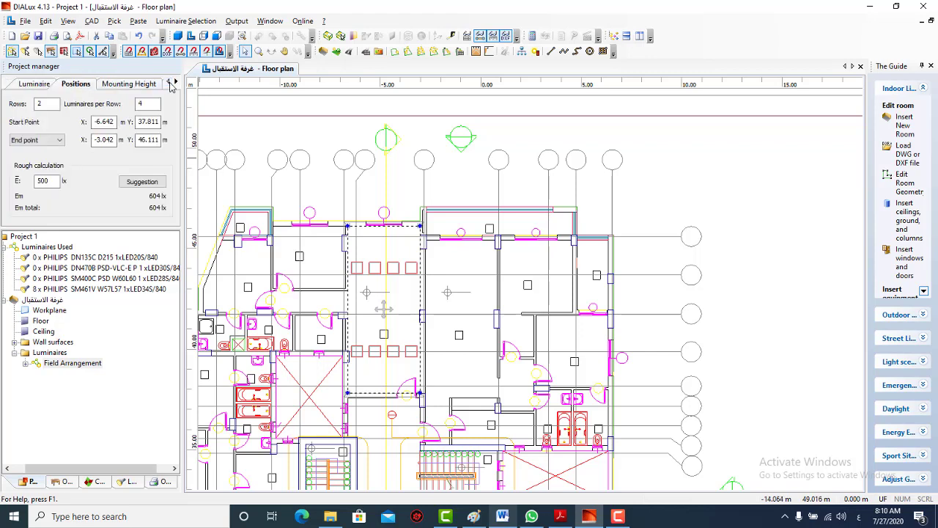
left_click(53, 183)
double_click(54, 183)
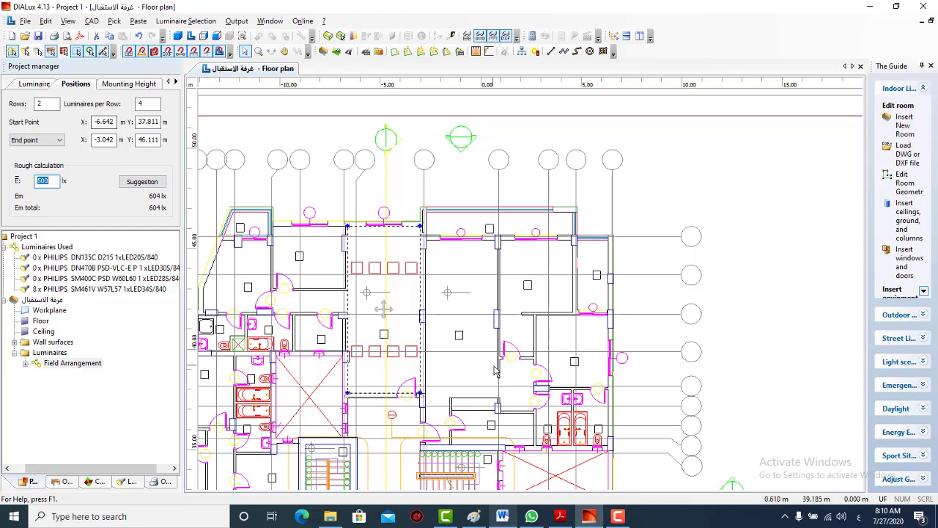
- Switch to Adobe Acrobat Reader and look up the recommended illuminance for reception and living rooms in the Egyptian code tables of PSD_.Part2.pdf
left_click(562, 516)
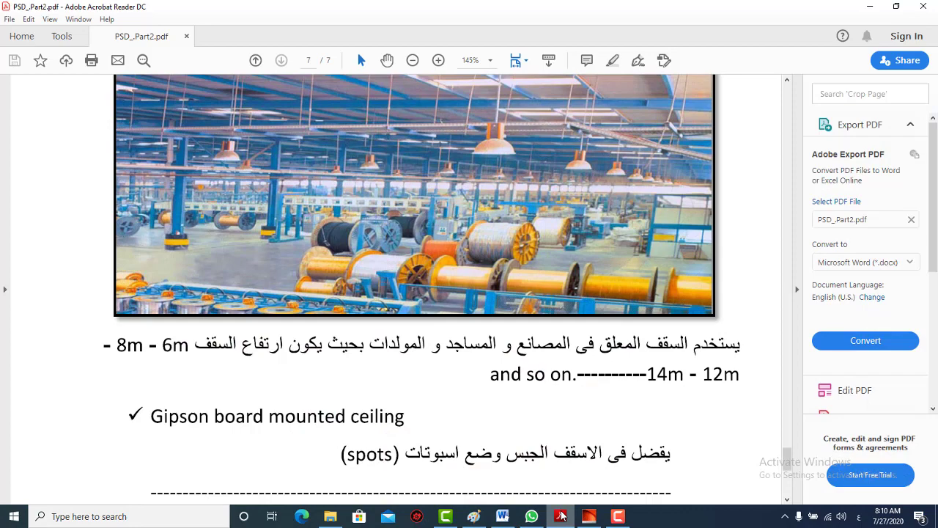
scroll(422, 349, "down", 8)
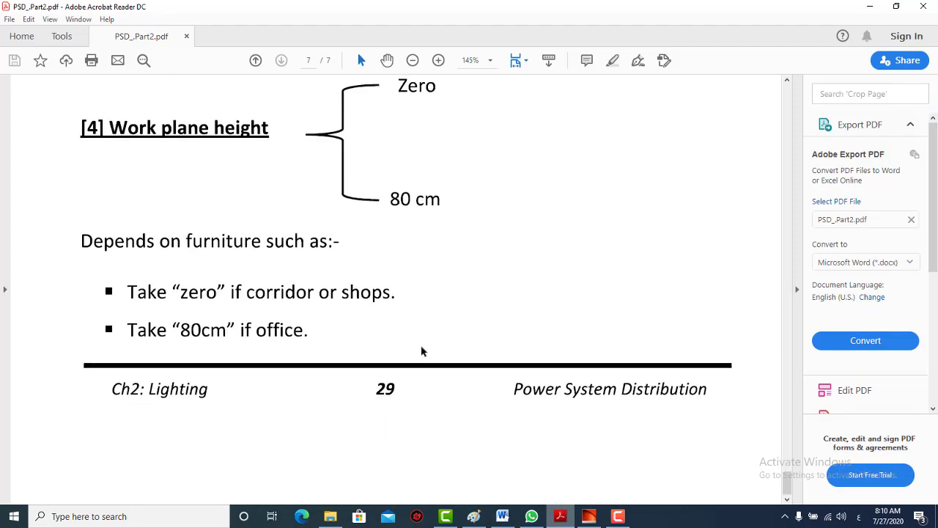
scroll(422, 351, "up", 20)
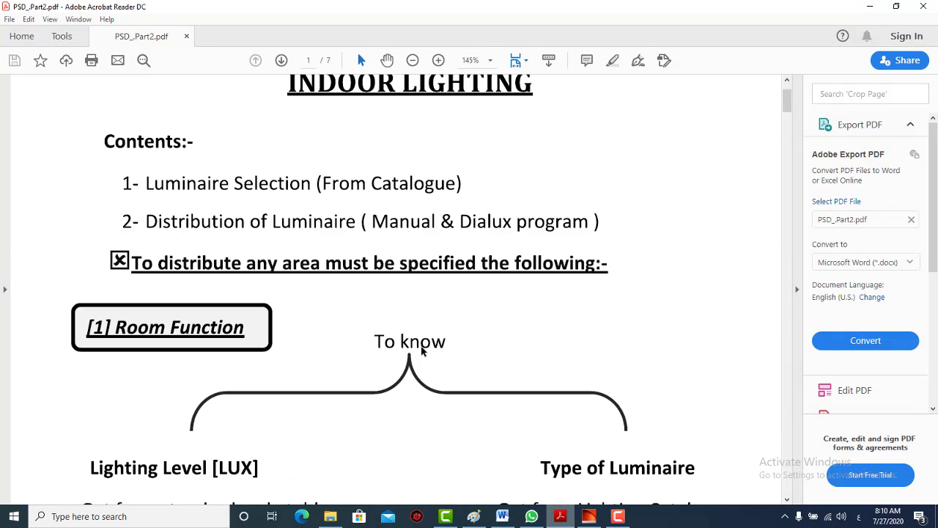
scroll(422, 351, "down", 10)
scroll(422, 351, "up", 8)
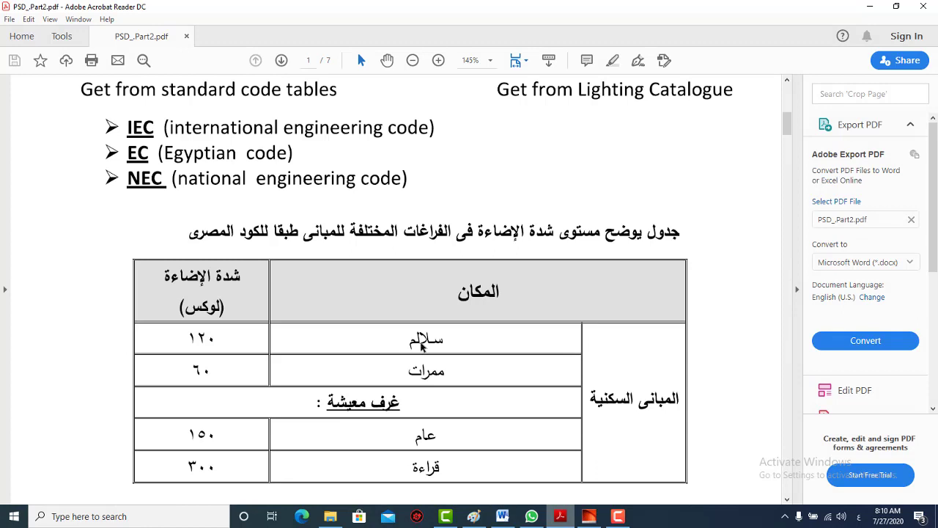
scroll(423, 346, "down", 3)
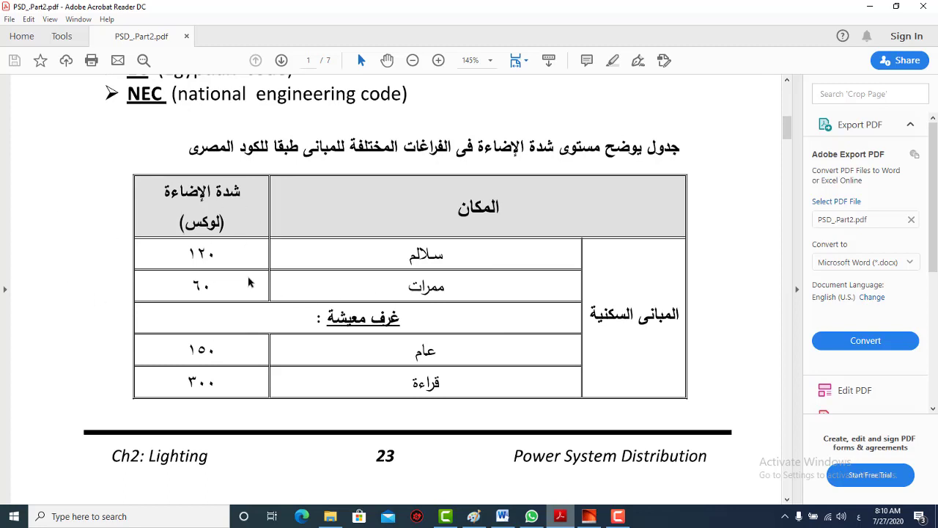
scroll(513, 350, "down", 2)
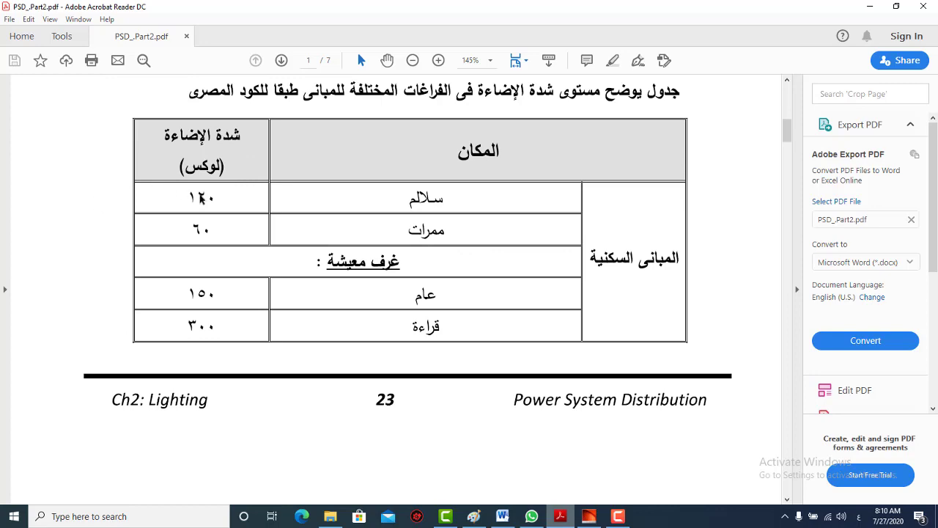
scroll(404, 268, "down", 10)
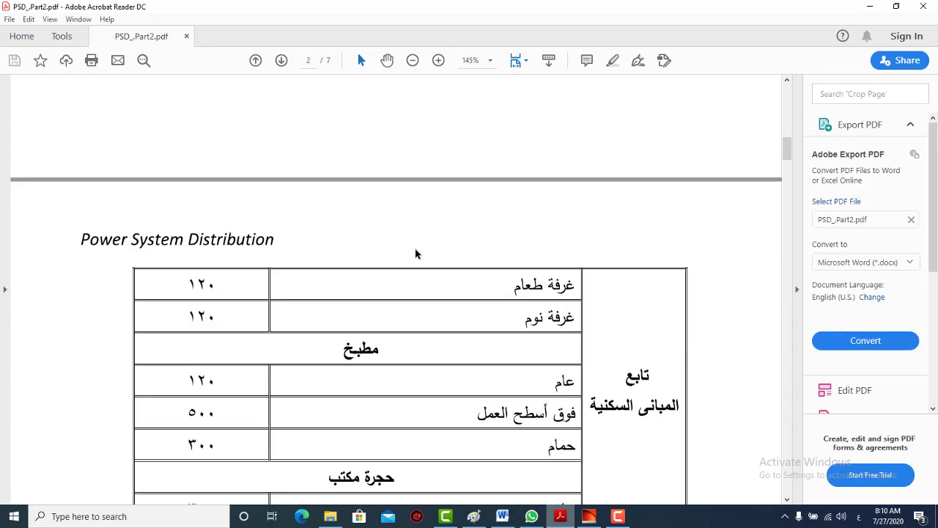
scroll(415, 254, "down", 4)
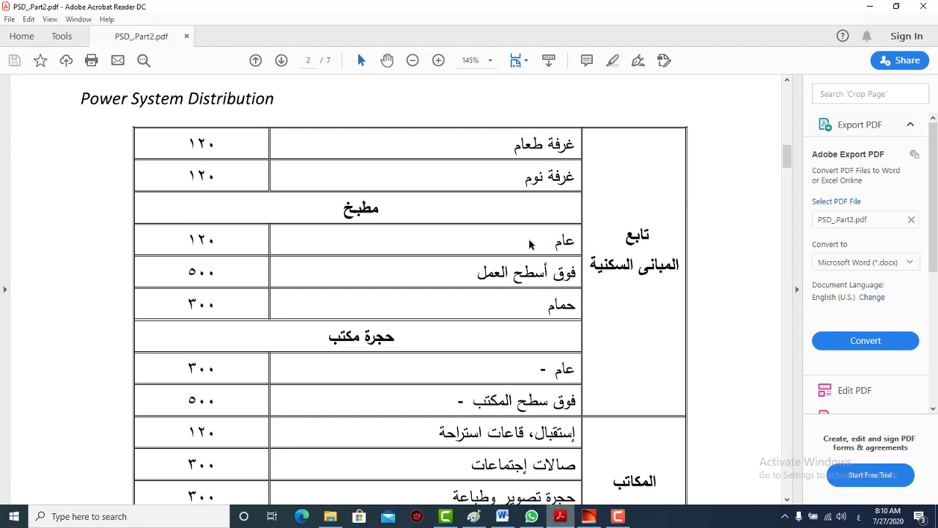
scroll(529, 253, "down", 6)
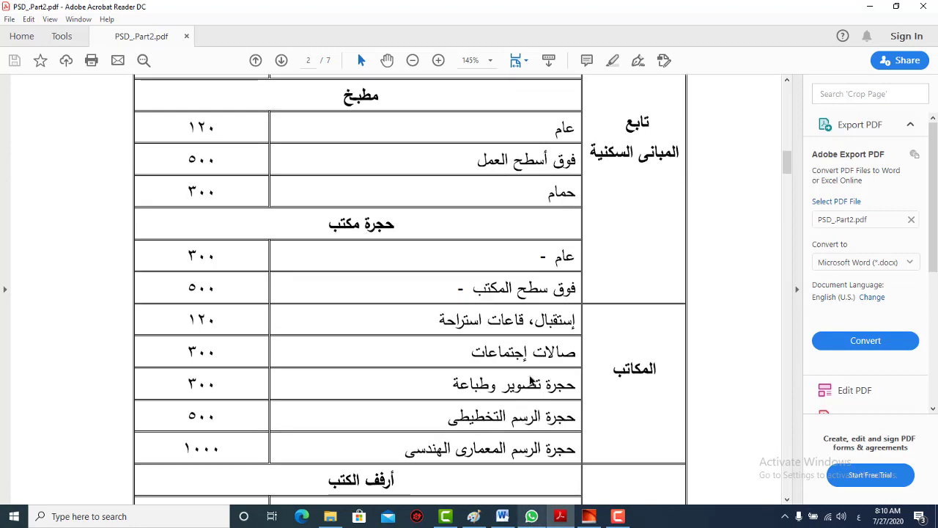
scroll(548, 240, "up", 1)
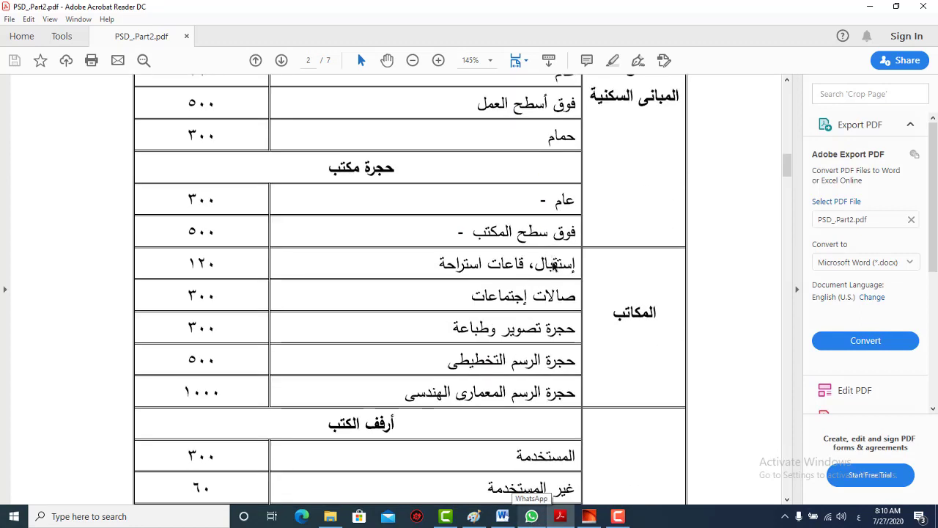
left_click_drag(551, 266, 542, 266)
left_click(286, 238)
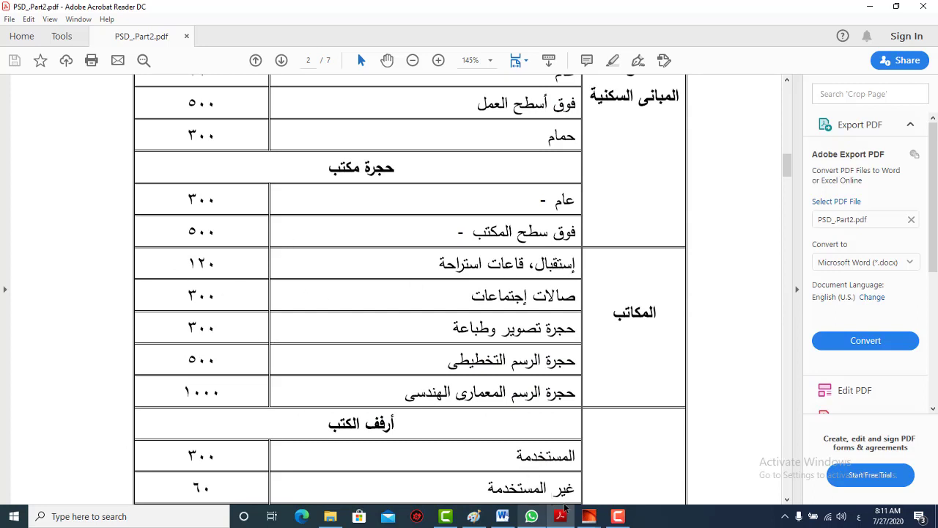
- Switch back to DIALux, set the target illuminance to 150 lx with the suggested luminaire layout, and dismiss the reminder without saving
mouse_move(589, 515)
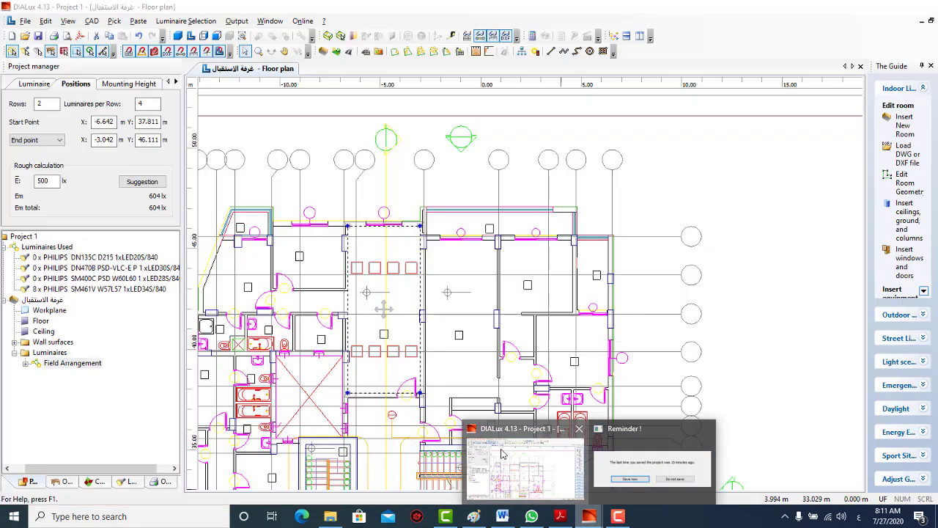
left_click(504, 454)
left_click(55, 183)
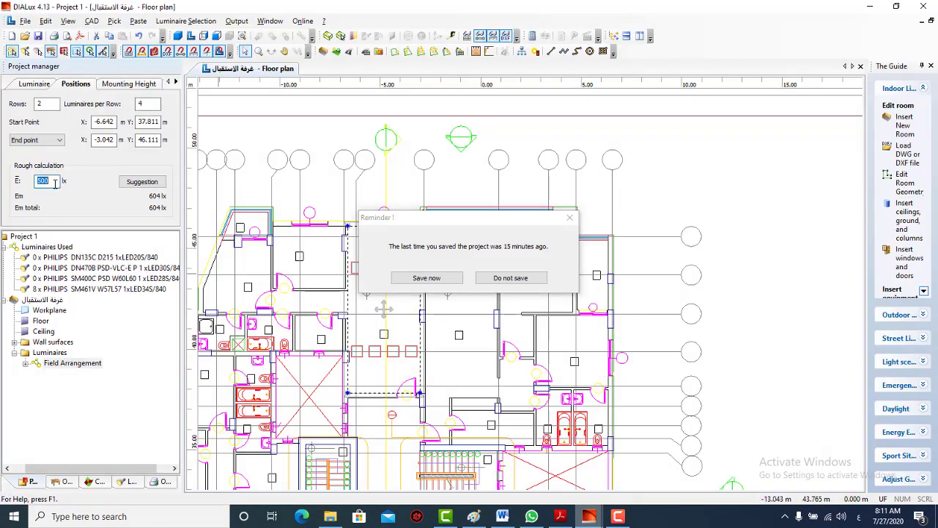
type("150")
left_click(124, 183)
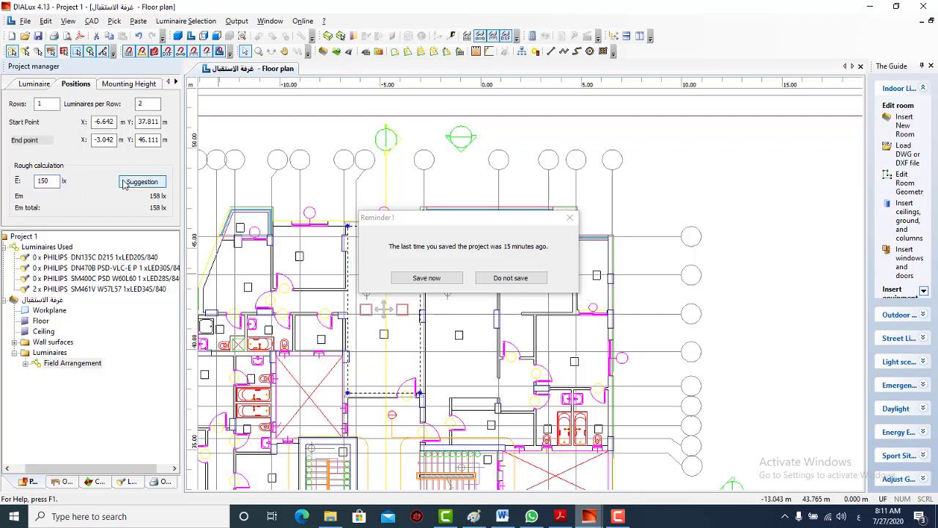
left_click(504, 279)
left_click(504, 279)
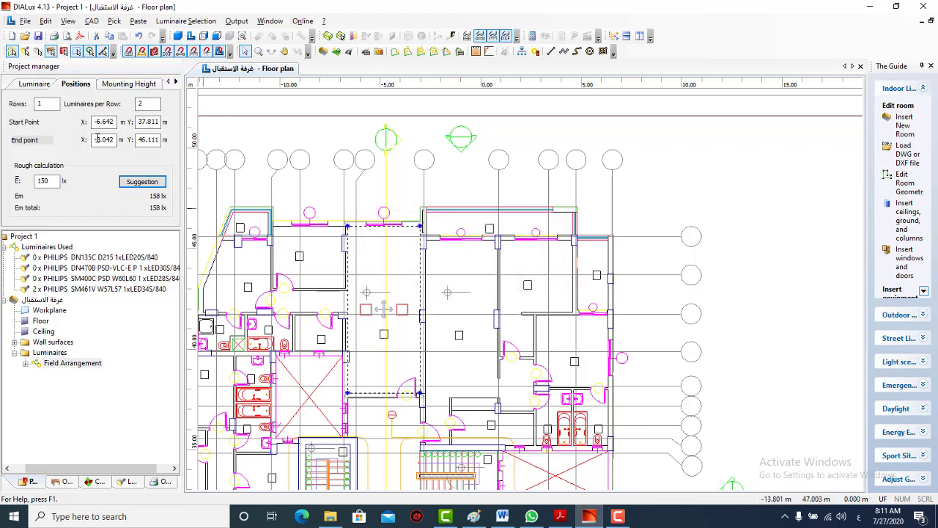
- Set the luminaire field in the reception room to 2 rows with 1 luminaire per row
double_click(53, 108)
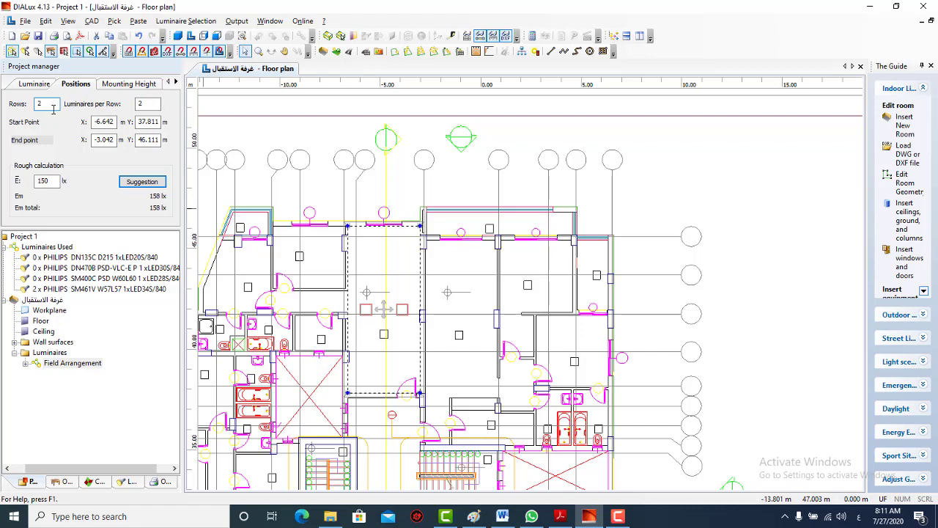
double_click(145, 102)
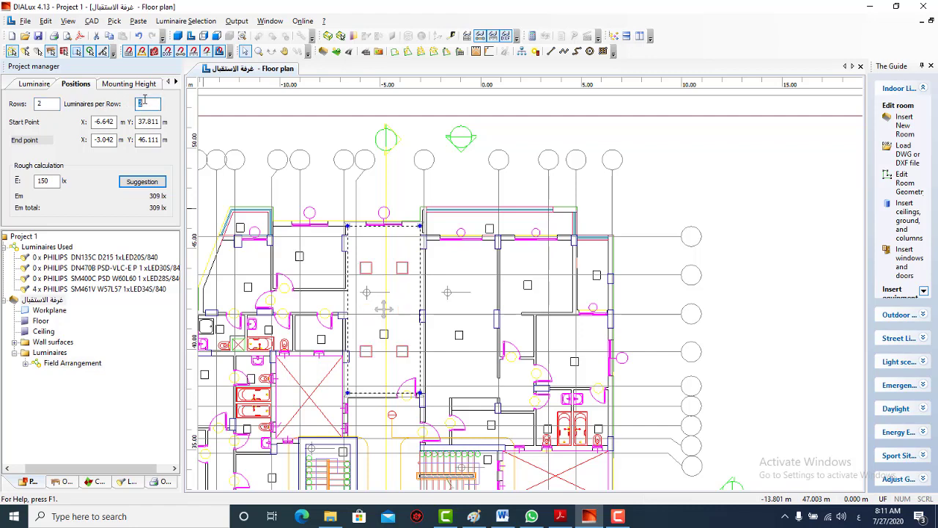
type("1")
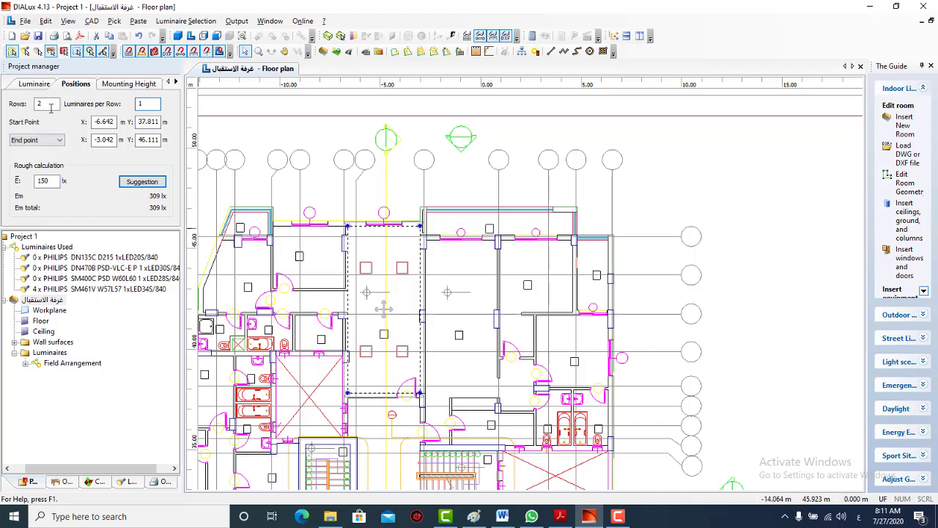
left_click(50, 107)
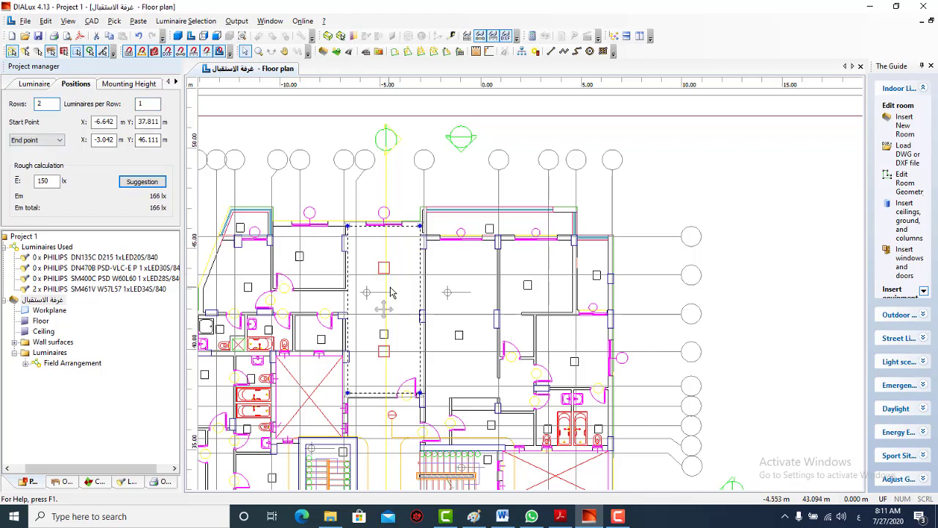
scroll(395, 293, "up", 2)
scroll(349, 293, "up", 4)
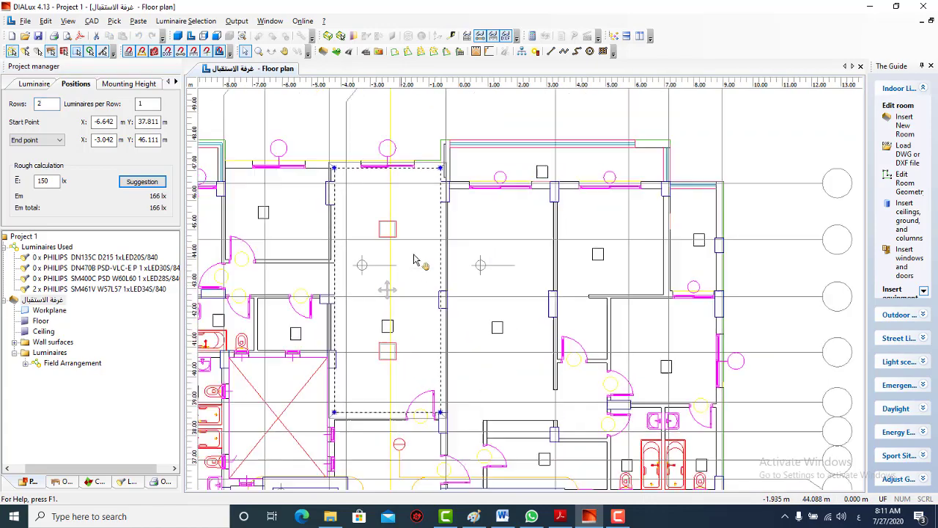
scroll(406, 250, "up", 3)
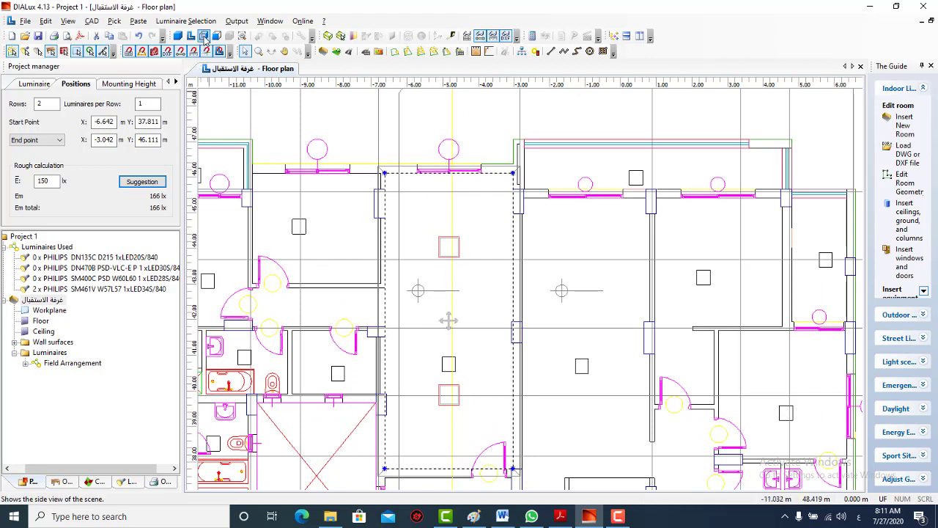
- Open the reception room's 3D view and display the luminaires' light distribution bodies, viewing them from several angles
left_click(178, 37)
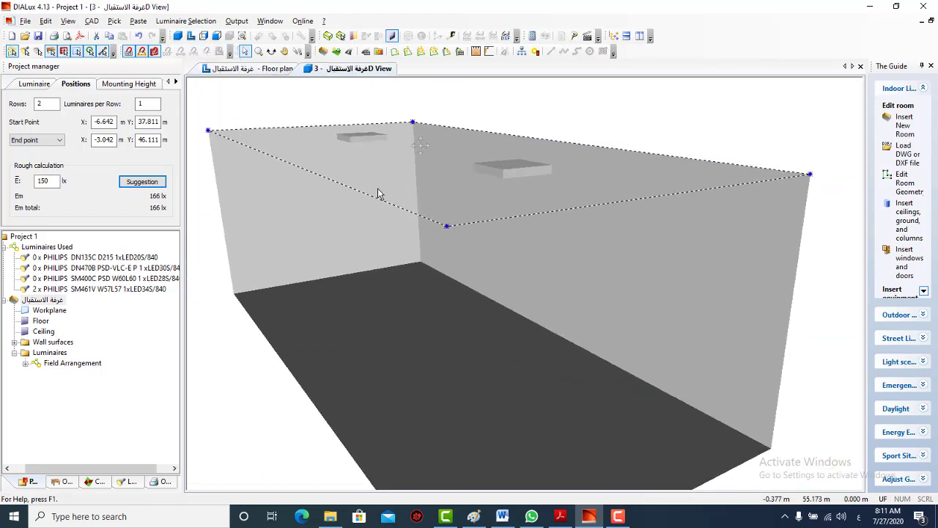
left_click(272, 52)
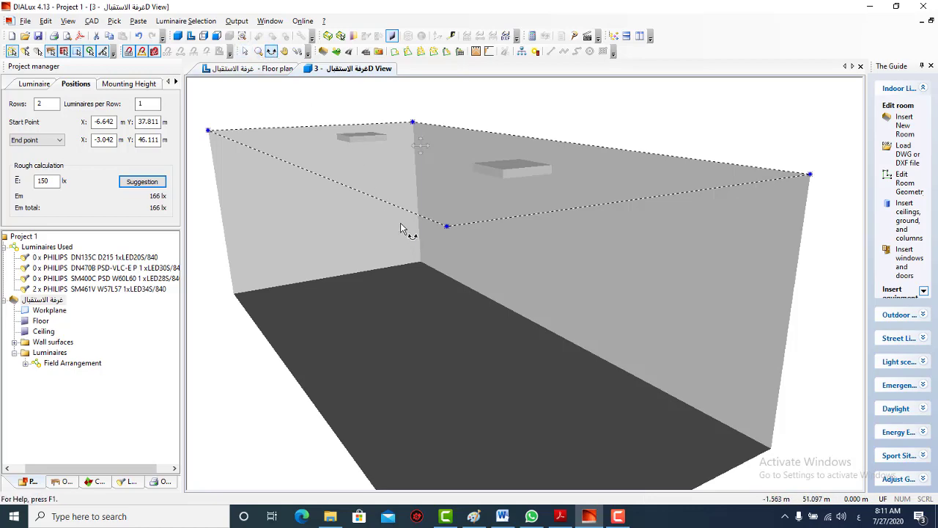
left_click_drag(408, 236, 349, 256)
left_click_drag(357, 192, 318, 163)
left_click(329, 38)
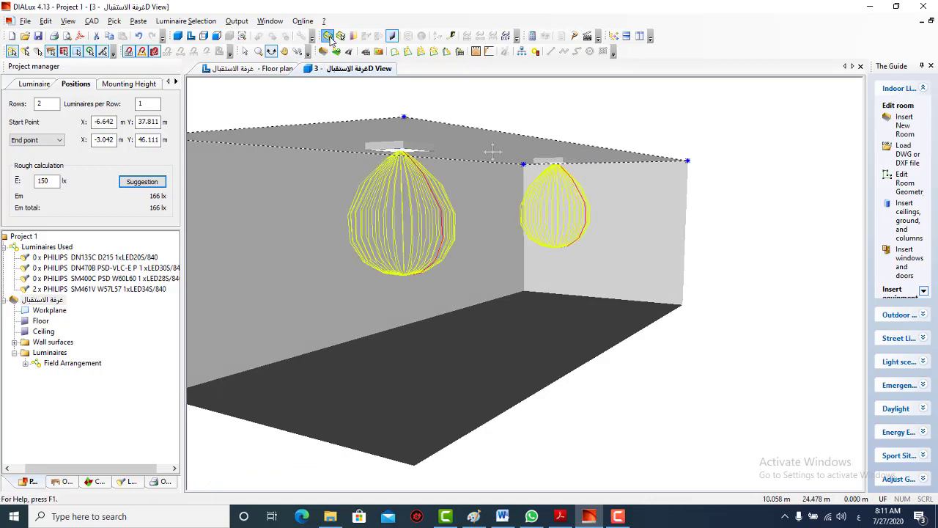
left_click_drag(430, 140, 559, 222)
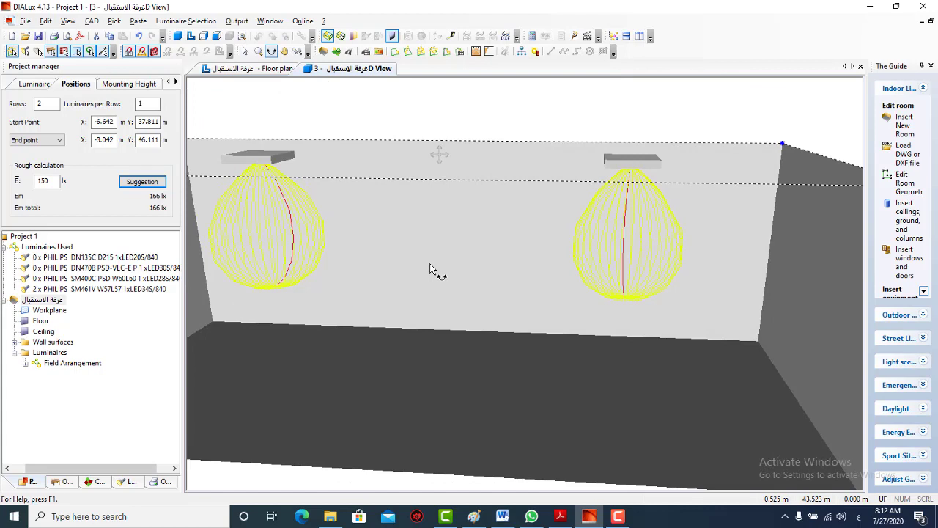
- Open the reception room's workplane properties at the wall zone value
left_click(49, 310)
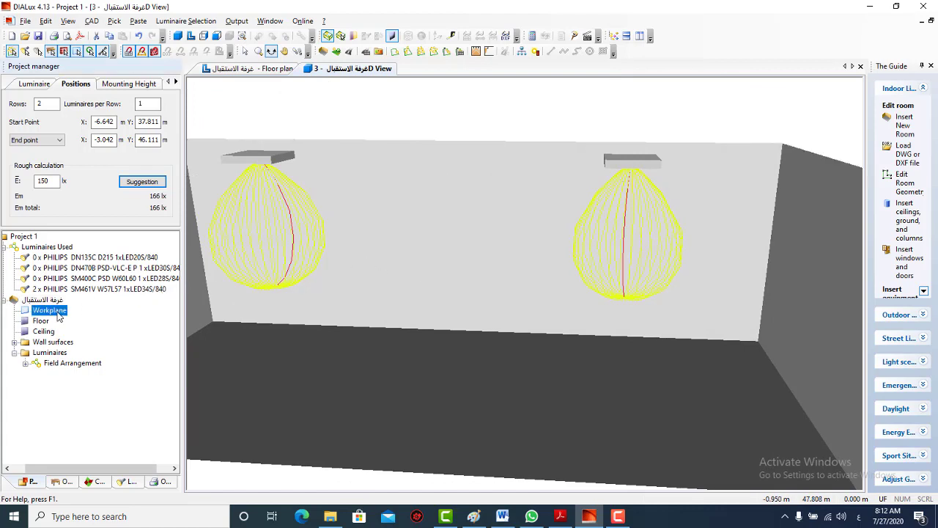
left_click(50, 310)
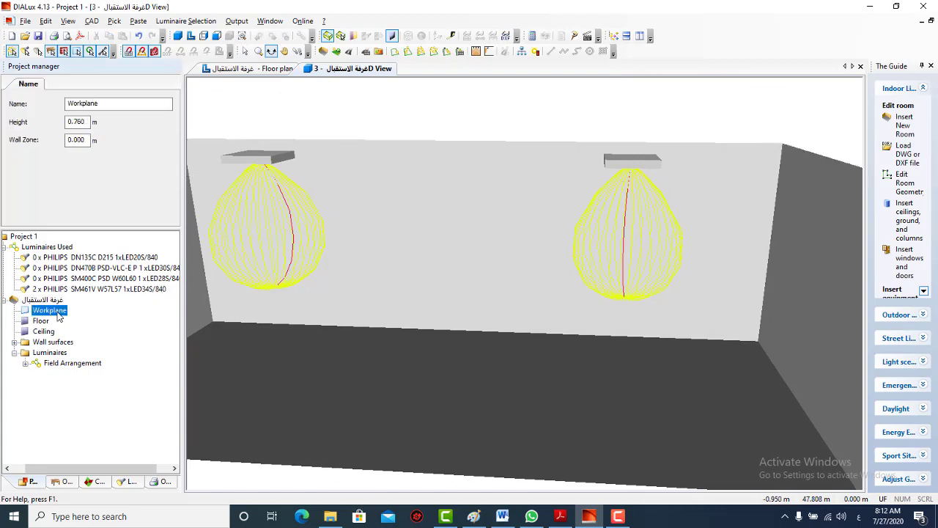
left_click(85, 139)
- Switch to Paint and move the existing sketches toward the canvas's lower-right corner to clear drawing space
left_click(473, 516)
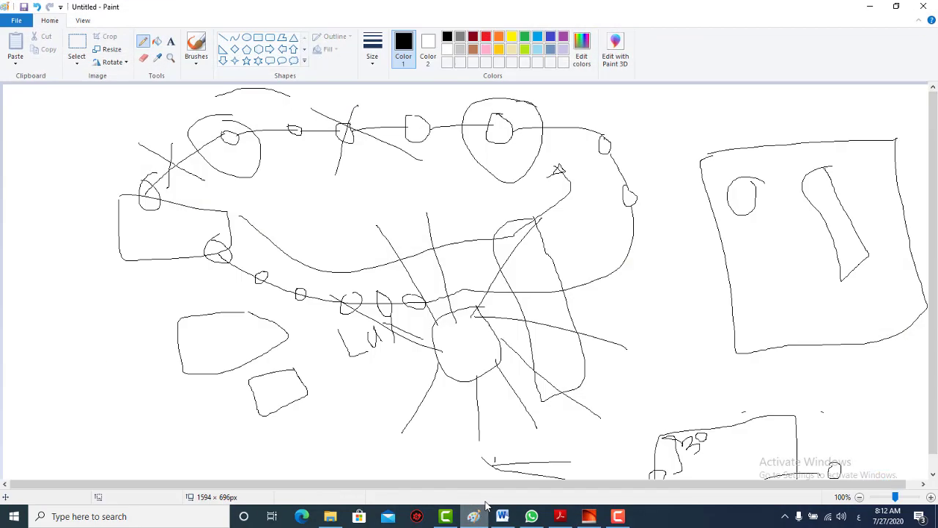
left_click(77, 63)
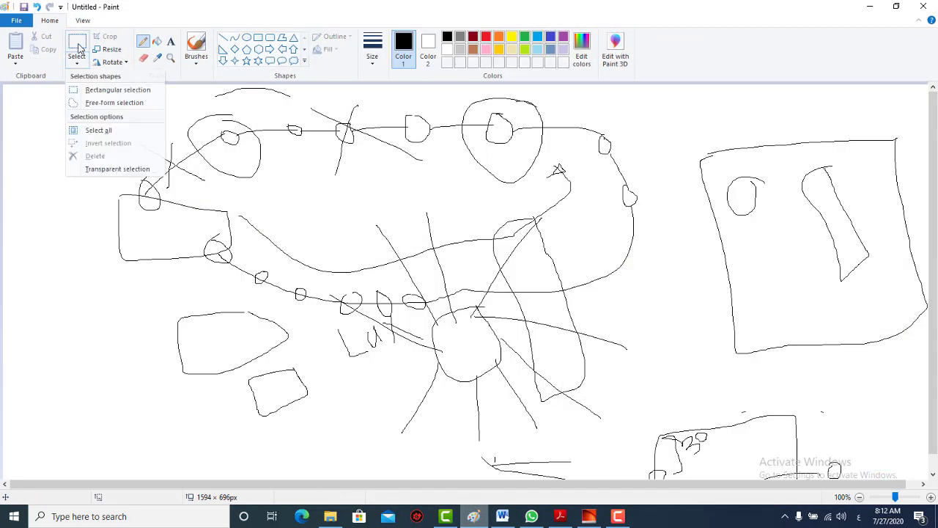
left_click(95, 89)
mouse_move(40, 88)
left_mouse_down()
mouse_move(638, 222)
mouse_move(931, 419)
left_mouse_up()
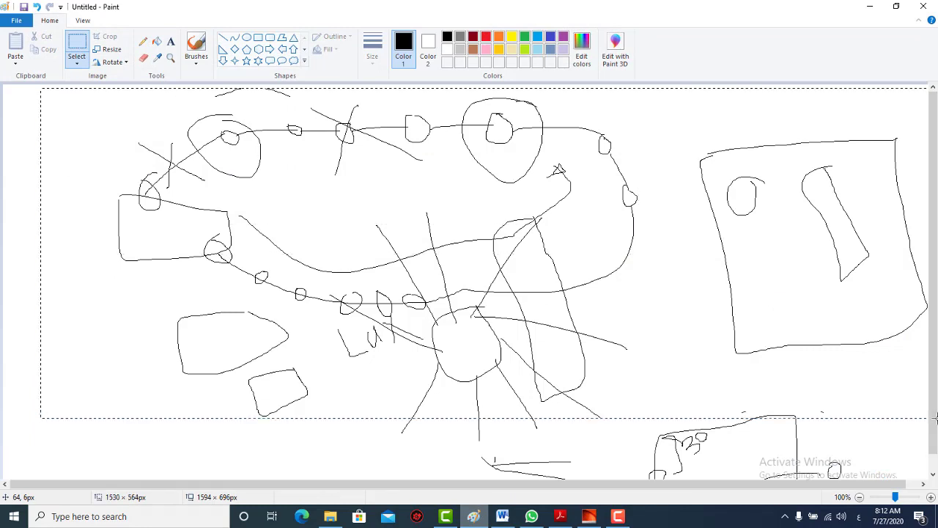
mouse_move(406, 229)
left_mouse_down()
mouse_move(900, 489)
mouse_move(937, 527)
left_mouse_up()
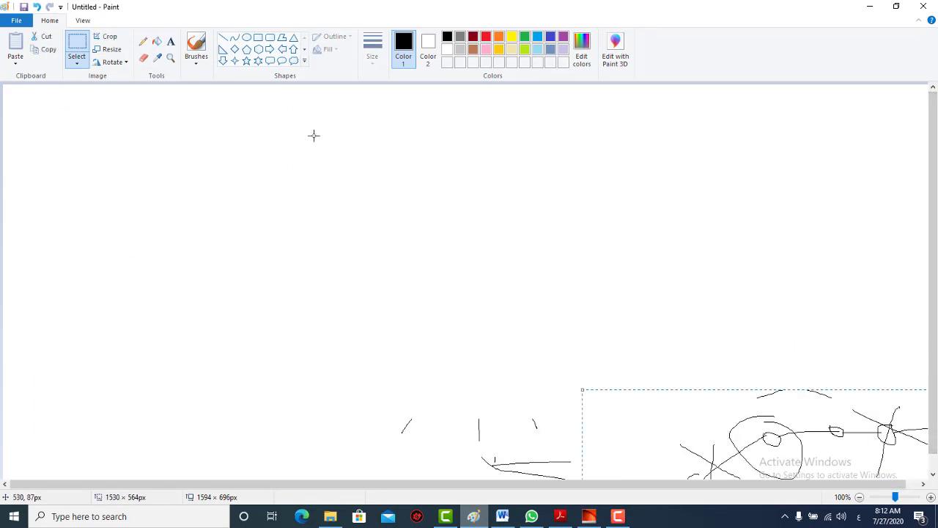
- Sketch a black freehand room plan with three furniture pieces along the walls and a small block near the middle
left_click(143, 42)
mouse_move(138, 124)
left_mouse_down()
mouse_move(268, 121)
mouse_move(280, 221)
mouse_move(152, 226)
mouse_move(139, 124)
left_mouse_up()
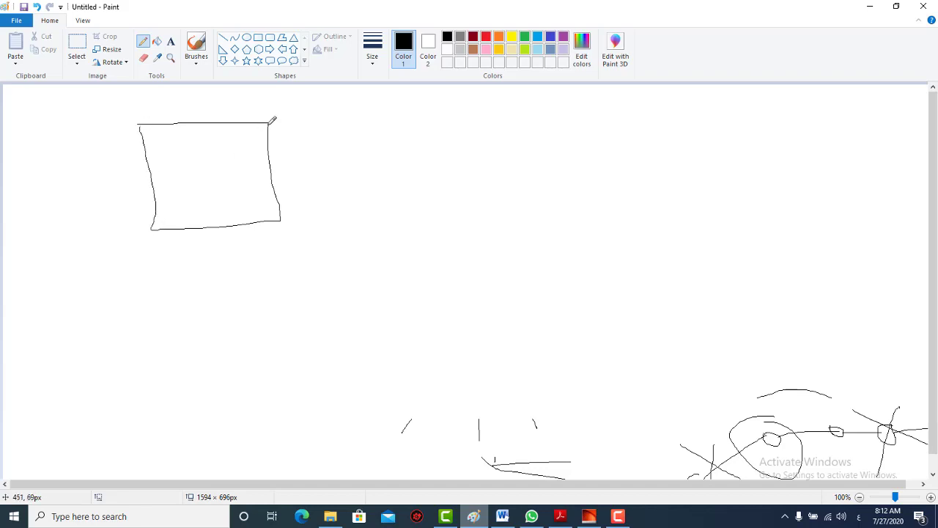
mouse_move(269, 123)
left_mouse_down()
mouse_move(250, 152)
mouse_move(269, 152)
mouse_move(265, 198)
left_mouse_up()
mouse_move(212, 226)
left_mouse_down()
mouse_move(209, 202)
mouse_move(160, 193)
left_mouse_up()
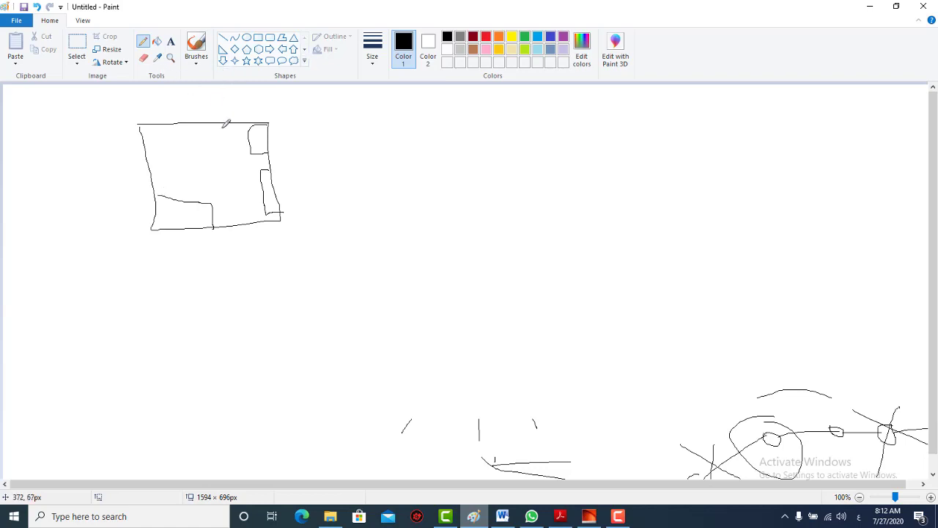
mouse_move(223, 148)
left_mouse_down()
mouse_move(189, 151)
mouse_move(195, 180)
mouse_move(228, 173)
mouse_move(225, 147)
left_mouse_up()
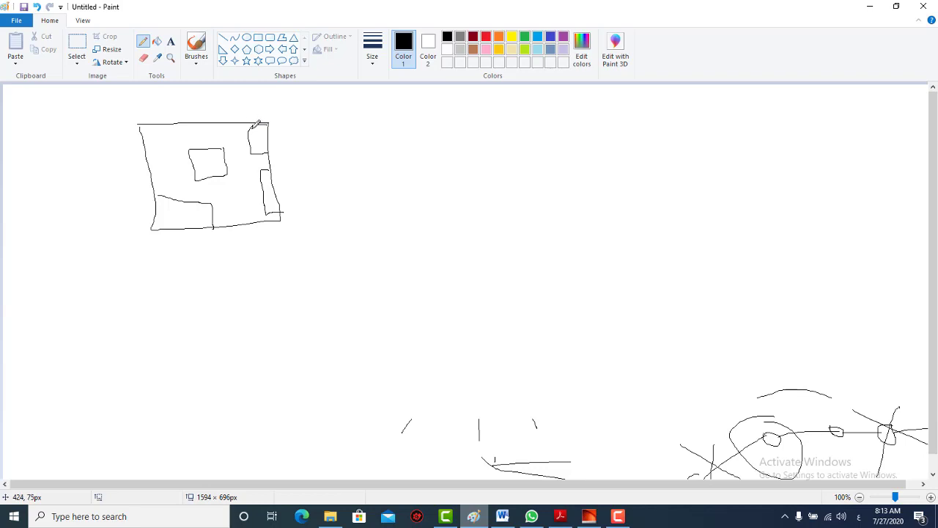
- Draw a hatched red inner boundary in the room plan, mark its gap from the wall 0.3 m, and write 0 above
left_click(485, 37)
mouse_move(258, 126)
left_mouse_down()
mouse_move(264, 217)
mouse_move(173, 218)
mouse_move(166, 136)
mouse_move(257, 126)
mouse_move(227, 214)
mouse_move(198, 199)
mouse_move(173, 210)
left_mouse_up()
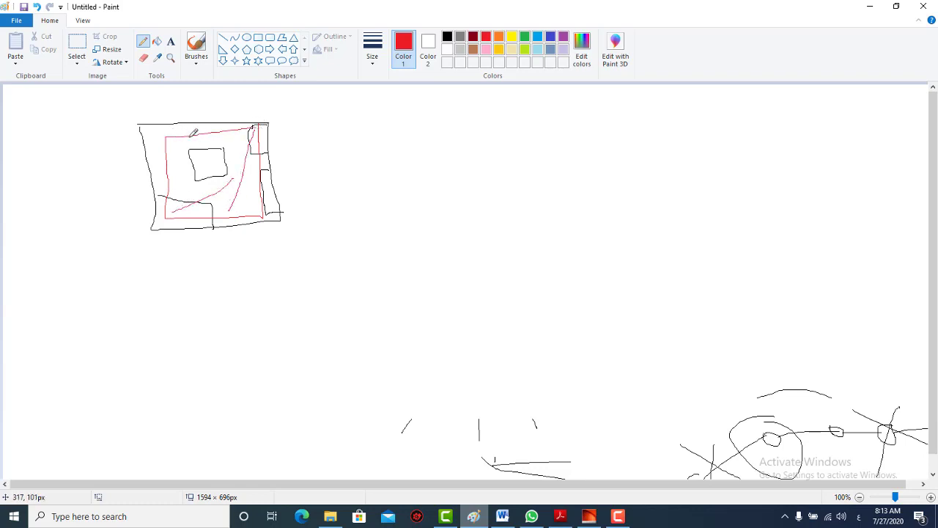
left_click_drag(187, 140, 171, 174)
left_click_drag(169, 166, 147, 164)
mouse_move(154, 157)
left_mouse_down()
mouse_move(107, 146)
mouse_move(58, 159)
mouse_move(50, 152)
mouse_move(74, 152)
mouse_move(84, 128)
mouse_move(107, 137)
left_mouse_up()
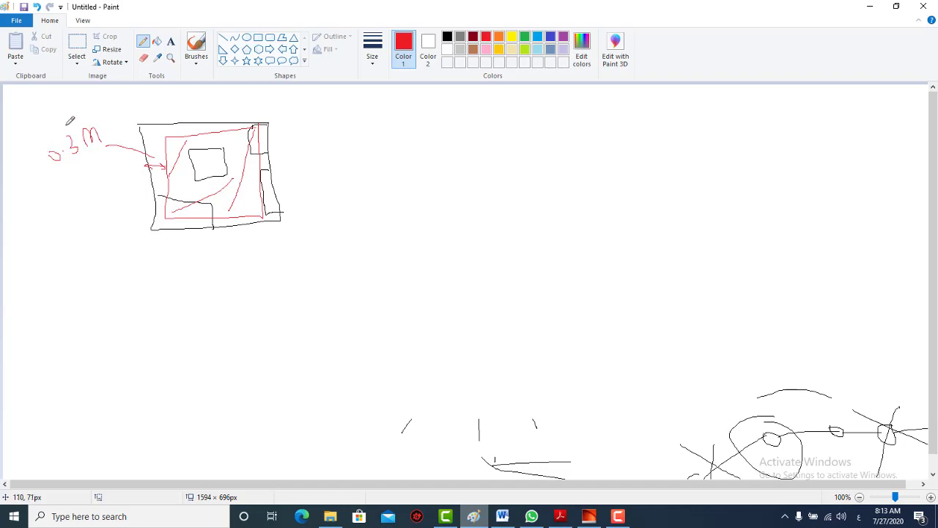
mouse_move(53, 115)
left_mouse_down()
mouse_move(55, 130)
mouse_move(60, 110)
left_mouse_up()
- Sketch a red side view of a room below the plan with three furniture pieces standing on its floor
mouse_move(346, 216)
left_mouse_down()
mouse_move(347, 312)
mouse_move(443, 298)
mouse_move(437, 211)
mouse_move(339, 218)
left_mouse_up()
mouse_move(375, 305)
left_mouse_down()
mouse_move(373, 284)
mouse_move(408, 275)
mouse_move(417, 299)
mouse_move(426, 268)
mouse_move(436, 295)
left_mouse_up()
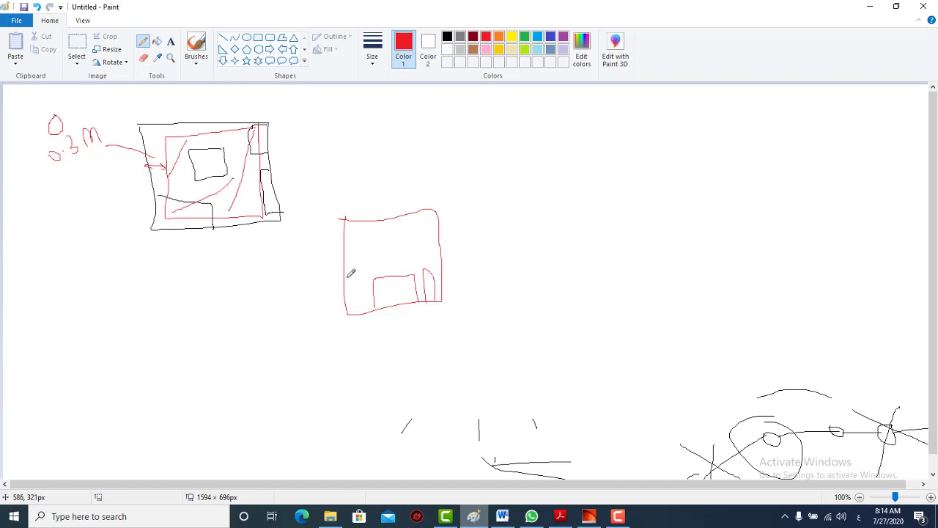
mouse_move(348, 285)
left_mouse_down()
mouse_move(348, 252)
mouse_move(357, 252)
mouse_move(368, 316)
left_mouse_up()
- Draw a pink workplane line above the central furniture, label it 0.70, and mark the areas below and above it with strokes
left_click(488, 51)
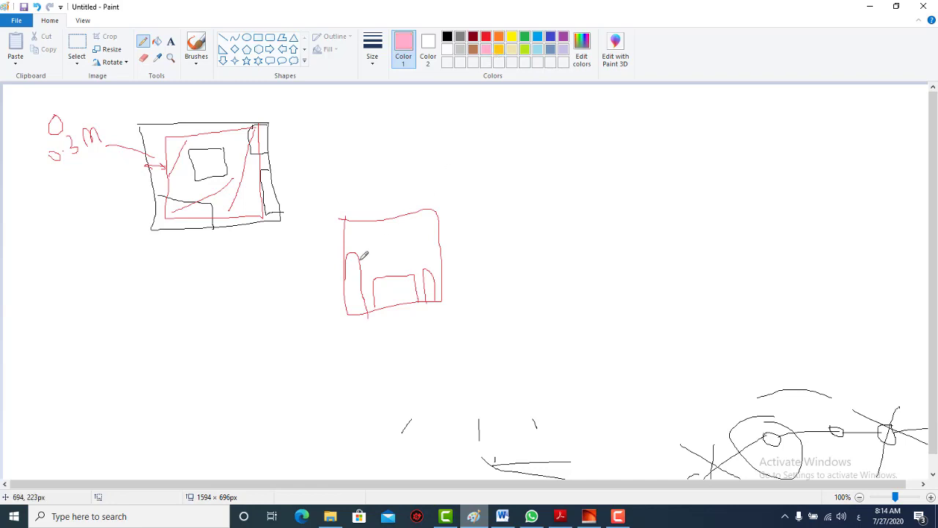
mouse_move(352, 262)
left_mouse_down()
mouse_move(454, 256)
mouse_move(485, 222)
mouse_move(485, 251)
mouse_move(496, 224)
left_mouse_up()
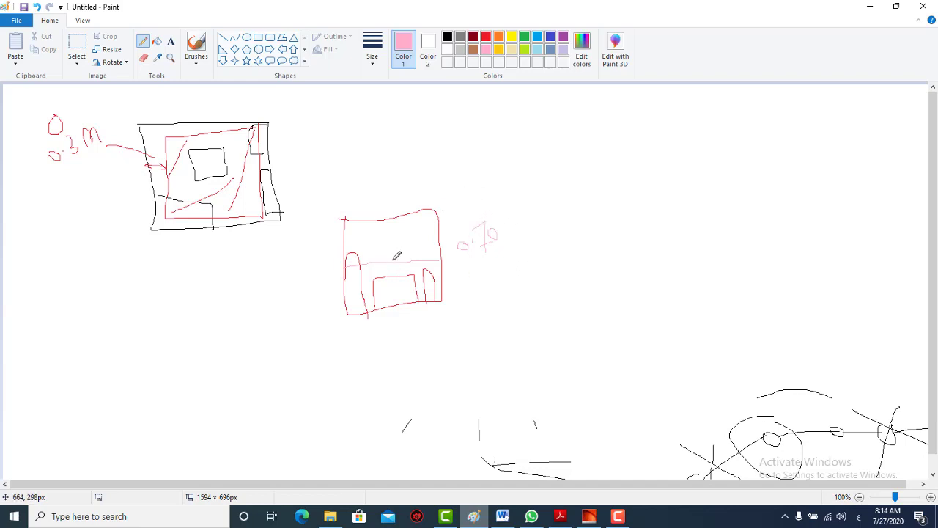
mouse_move(391, 263)
left_mouse_down()
mouse_move(394, 292)
mouse_move(429, 263)
mouse_move(420, 297)
mouse_move(413, 264)
mouse_move(391, 306)
mouse_move(394, 269)
mouse_move(365, 309)
mouse_move(376, 269)
mouse_move(347, 328)
left_mouse_up()
left_click_drag(354, 247, 432, 245)
left_click_drag(343, 233, 437, 231)
left_click_drag(367, 225, 437, 223)
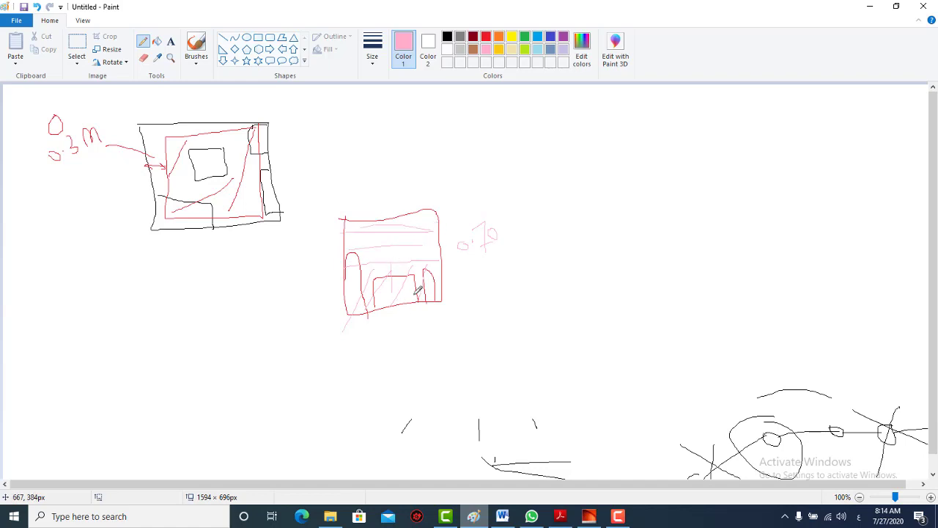
left_click_drag(350, 260, 434, 258)
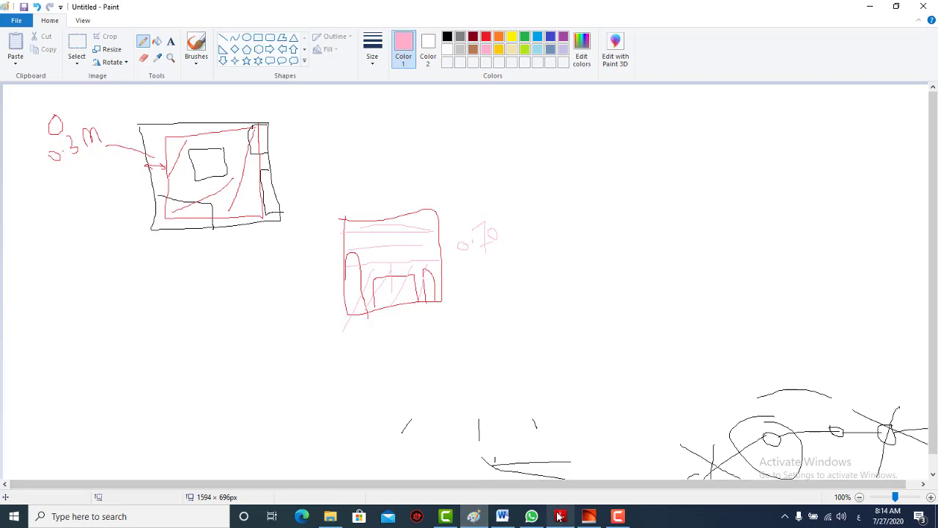
- Switch to DIALux and set the reception room's workplane height to 0.5 m and its wall zone to 0.1 m
left_click(600, 518)
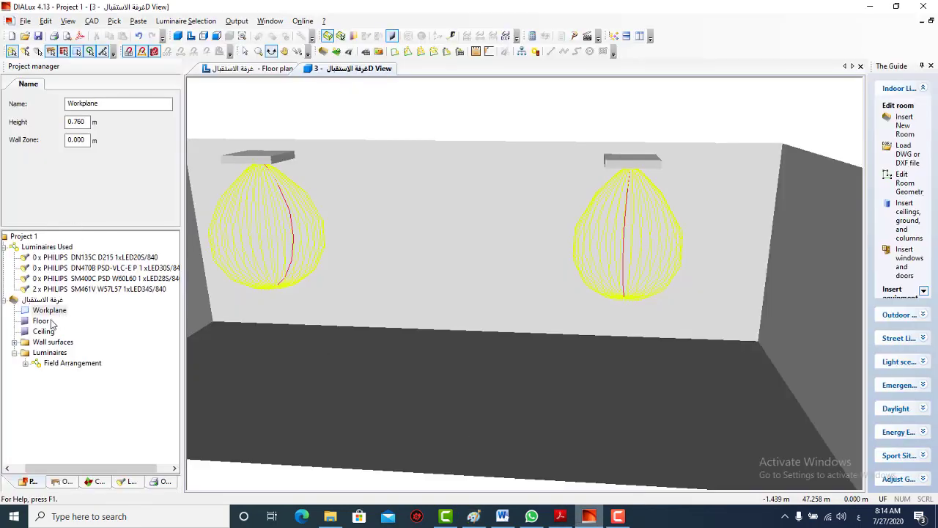
double_click(77, 122)
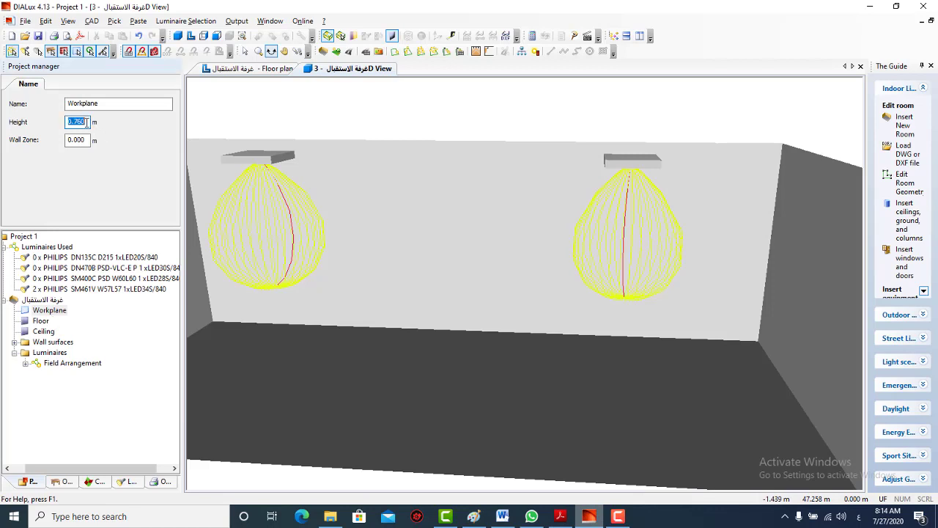
left_click(85, 122)
left_click_drag(81, 123, 73, 123)
type("5")
left_click(82, 139)
double_click(81, 140)
type("1")
left_click(87, 123)
left_click(225, 224)
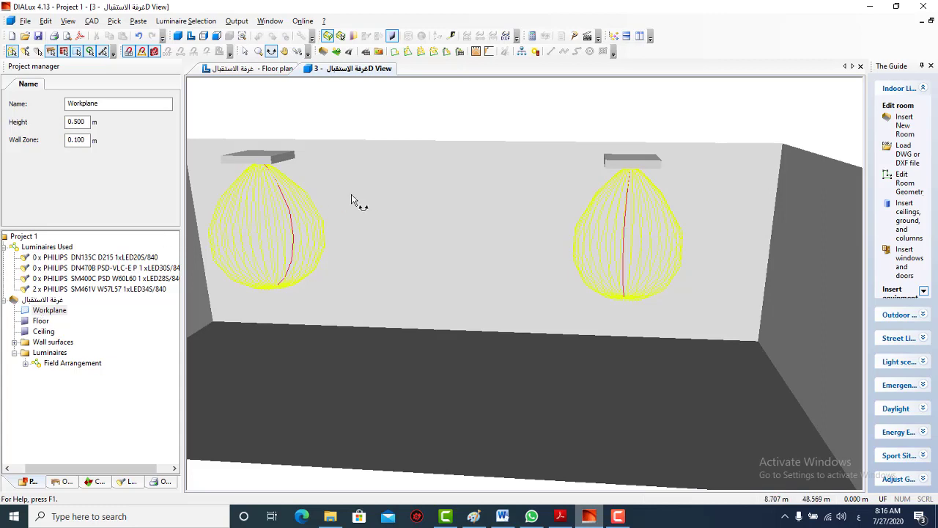
- Calculate the reception room scene with objects included, using the standard calculation option
left_click(249, 68)
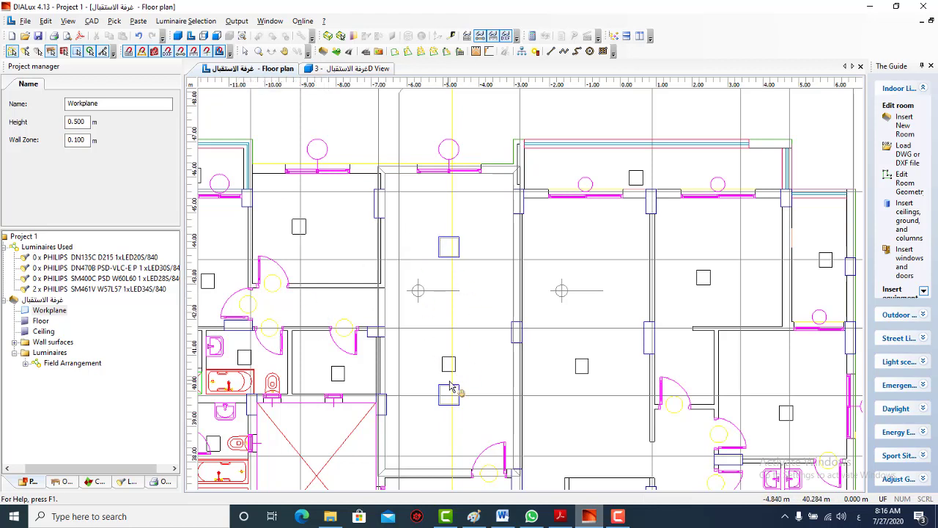
left_click(534, 37)
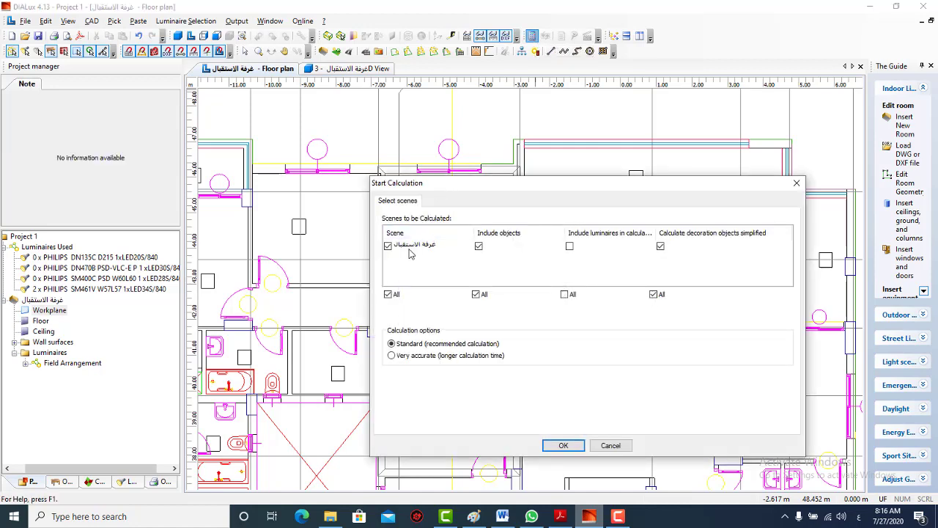
left_click(561, 446)
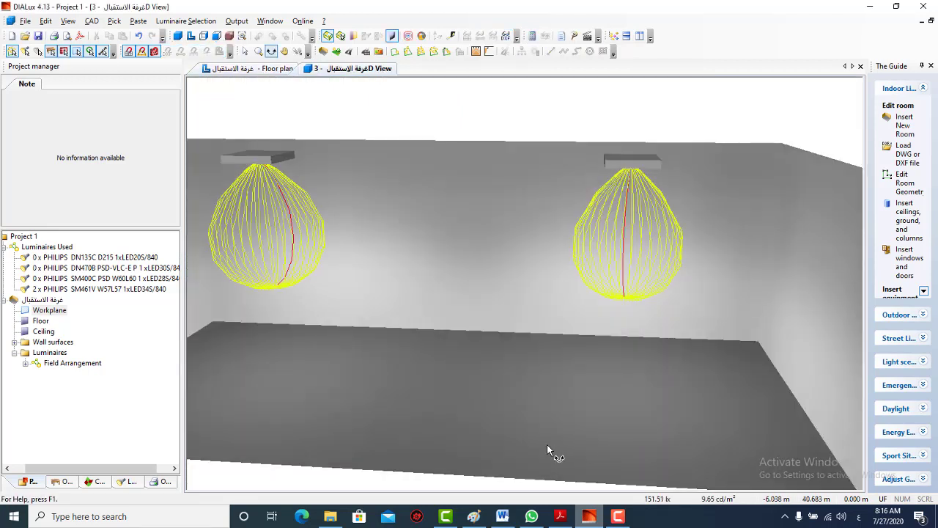
- Inspect the calculated reception room in 3D from several angles, with and without the light distribution bodies
left_click_drag(558, 328, 394, 272)
left_click(327, 37)
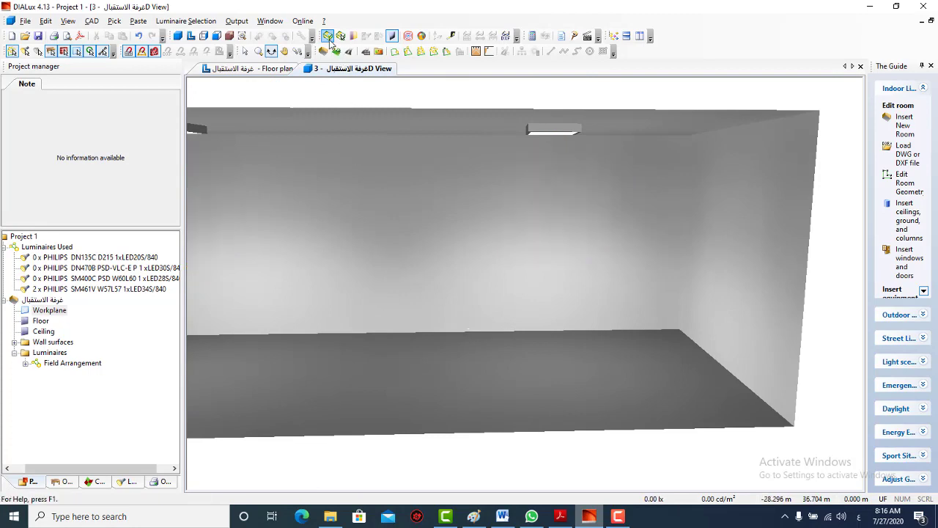
left_click(328, 37)
left_click_drag(675, 334, 540, 379)
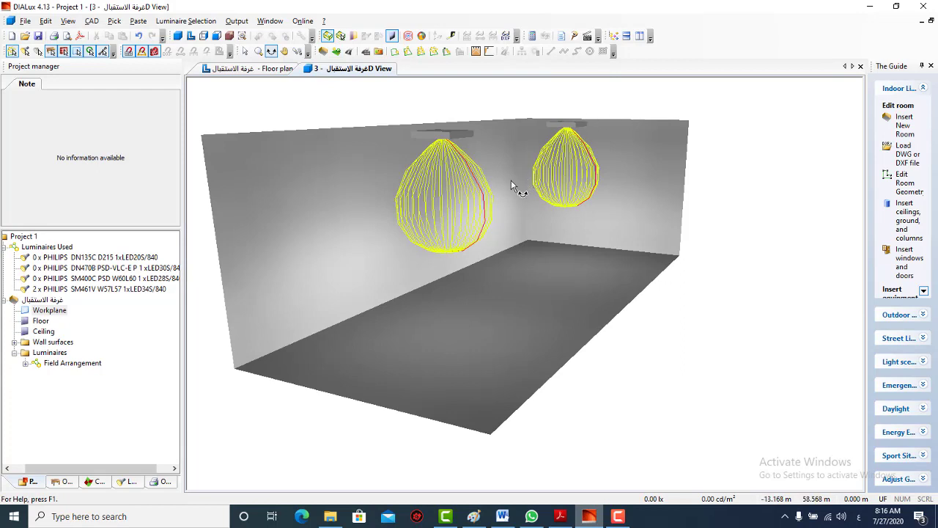
left_click_drag(516, 184, 482, 202)
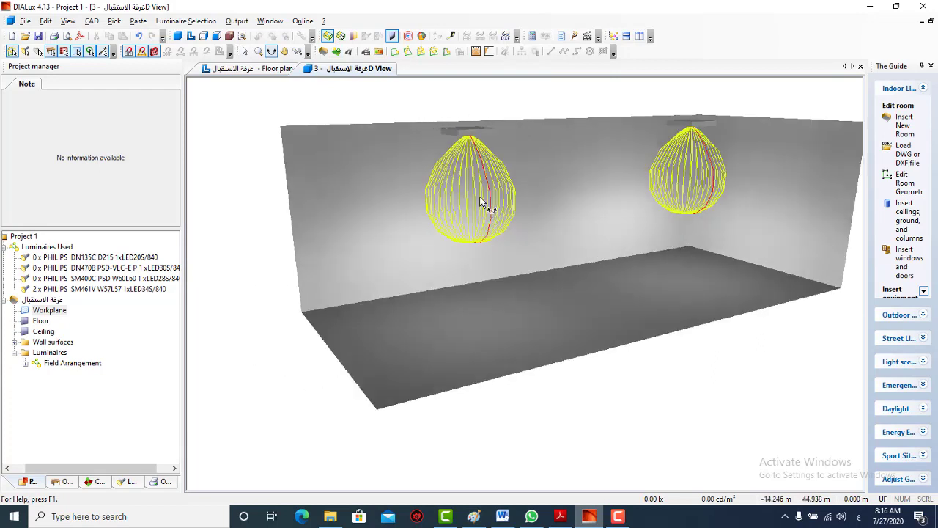
- Open the print preview of the reception room's single sheet output at page width and examine the isolines, illuminance and uniformity values
left_click(563, 39)
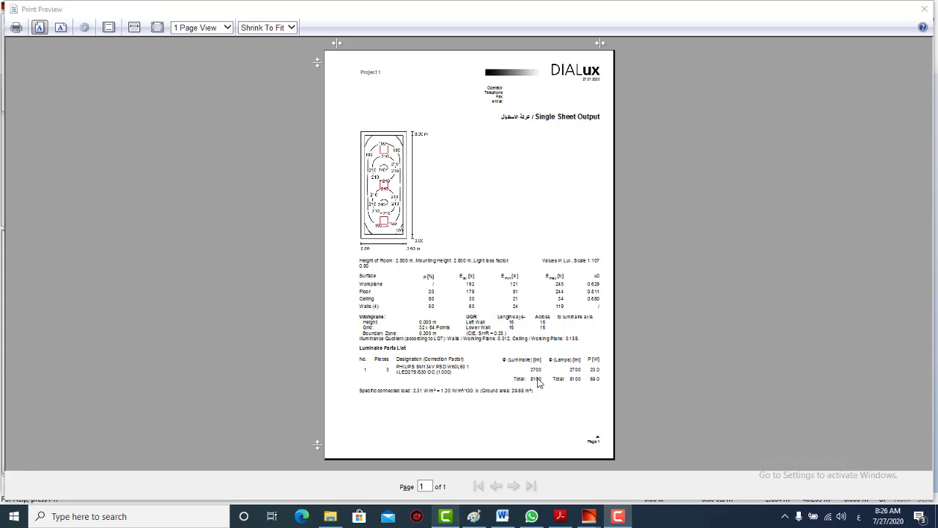
left_click(134, 30)
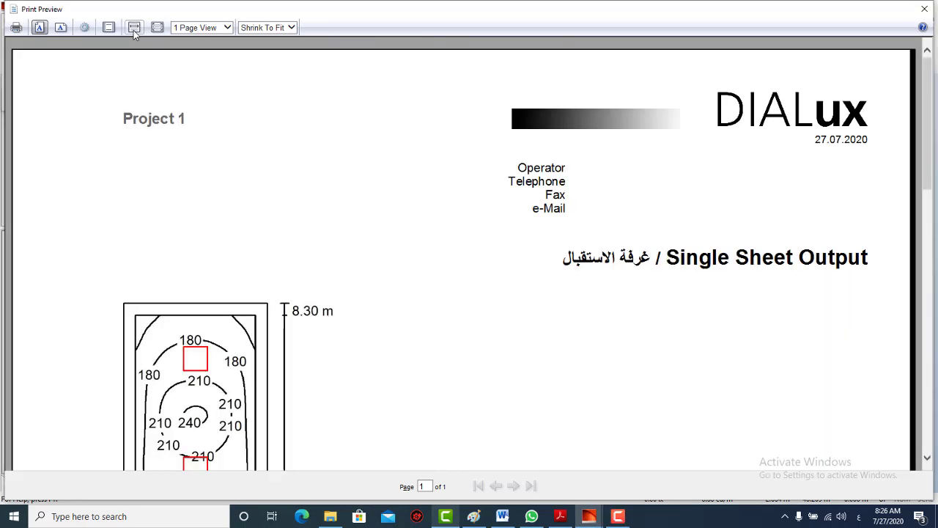
scroll(420, 240, "down", 7)
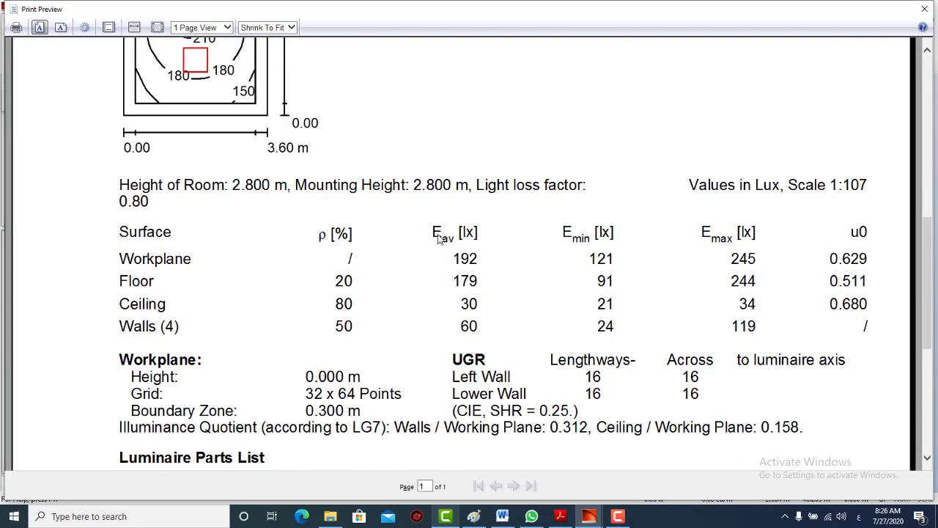
scroll(431, 233, "up", 4)
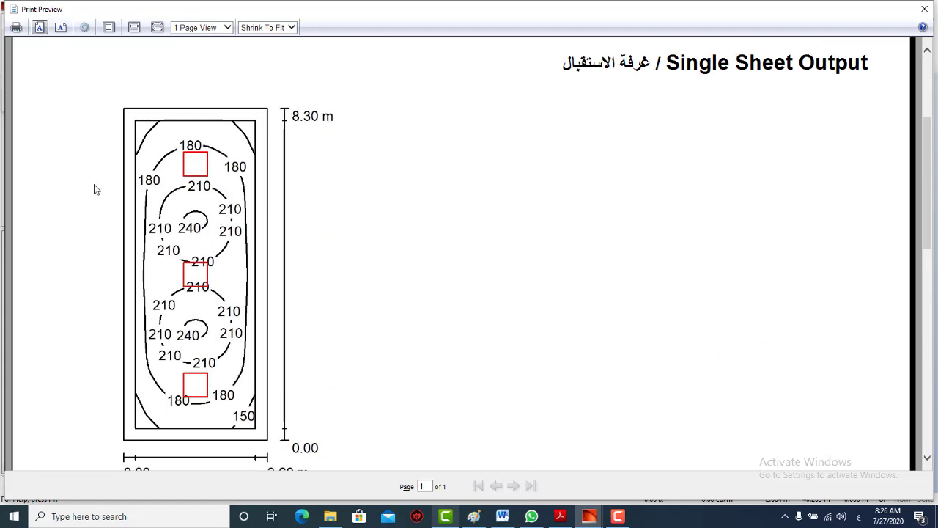
scroll(321, 282, "down", 3)
scroll(324, 277, "down", 3)
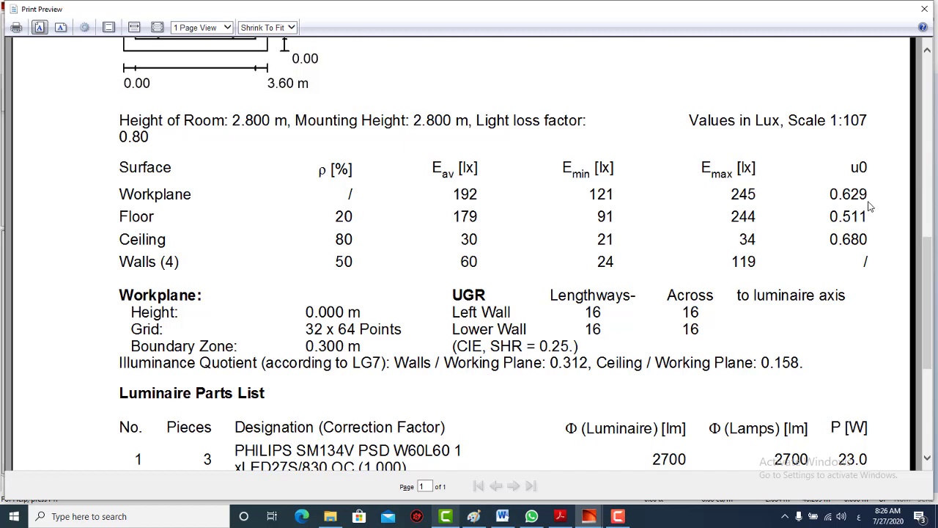
scroll(868, 205, "up", 2)
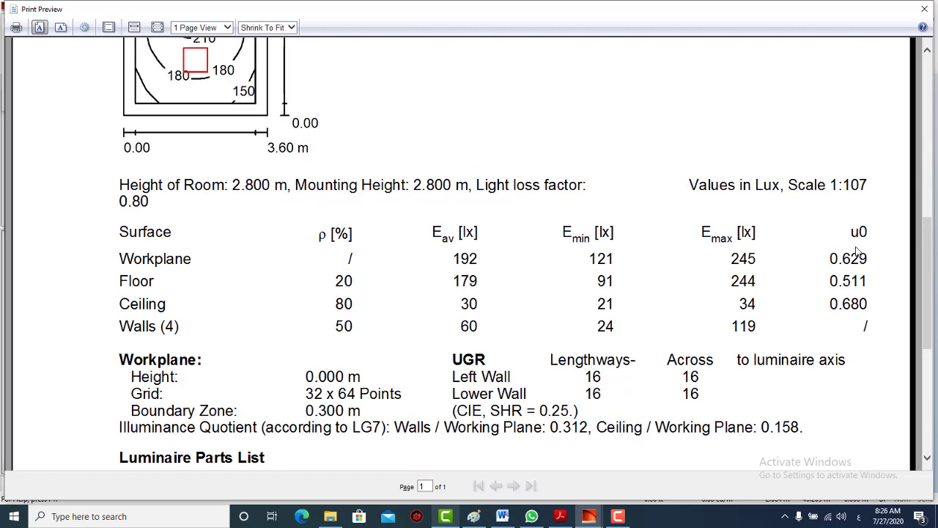